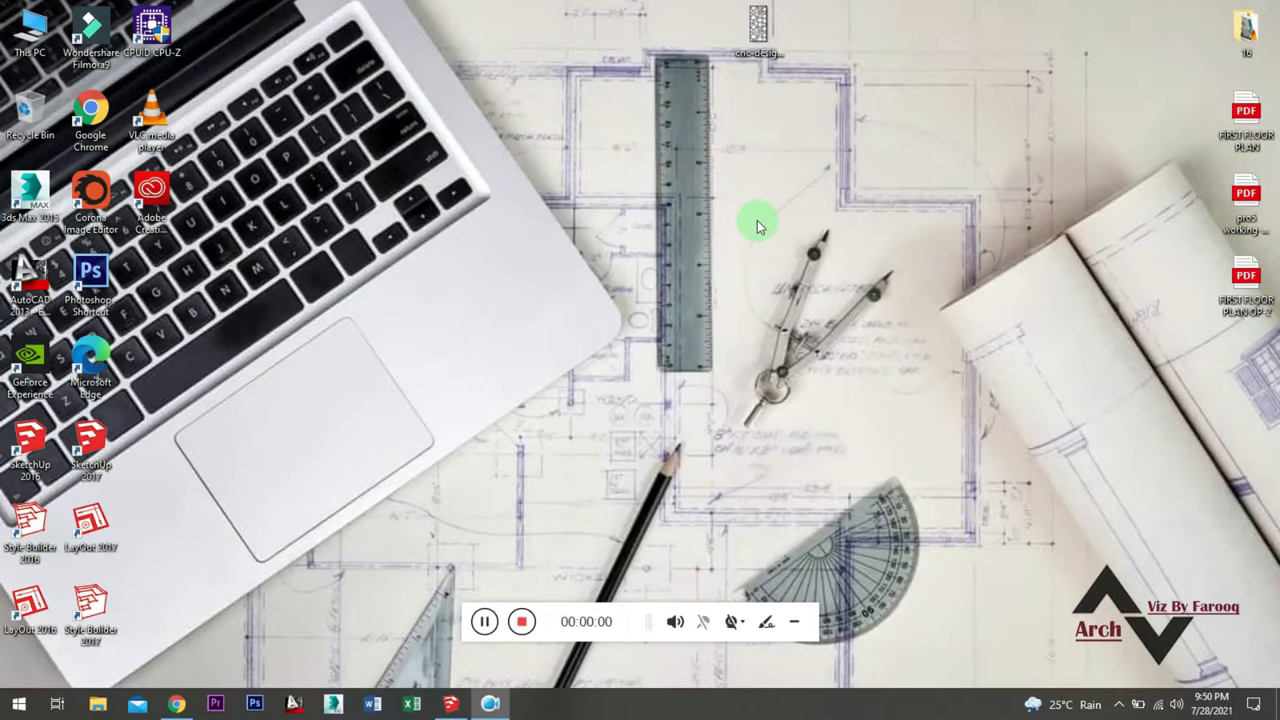
# Refresh the desktop several times from its context menu
pyautogui.rightClick(832, 160)
pyautogui.click(856, 208)
pyautogui.rightClick(863, 140)
pyautogui.click(870, 180)
pyautogui.rightClick(868, 172)
pyautogui.click(900, 228)
pyautogui.rightClick(900, 228)
pyautogui.click(912, 272)
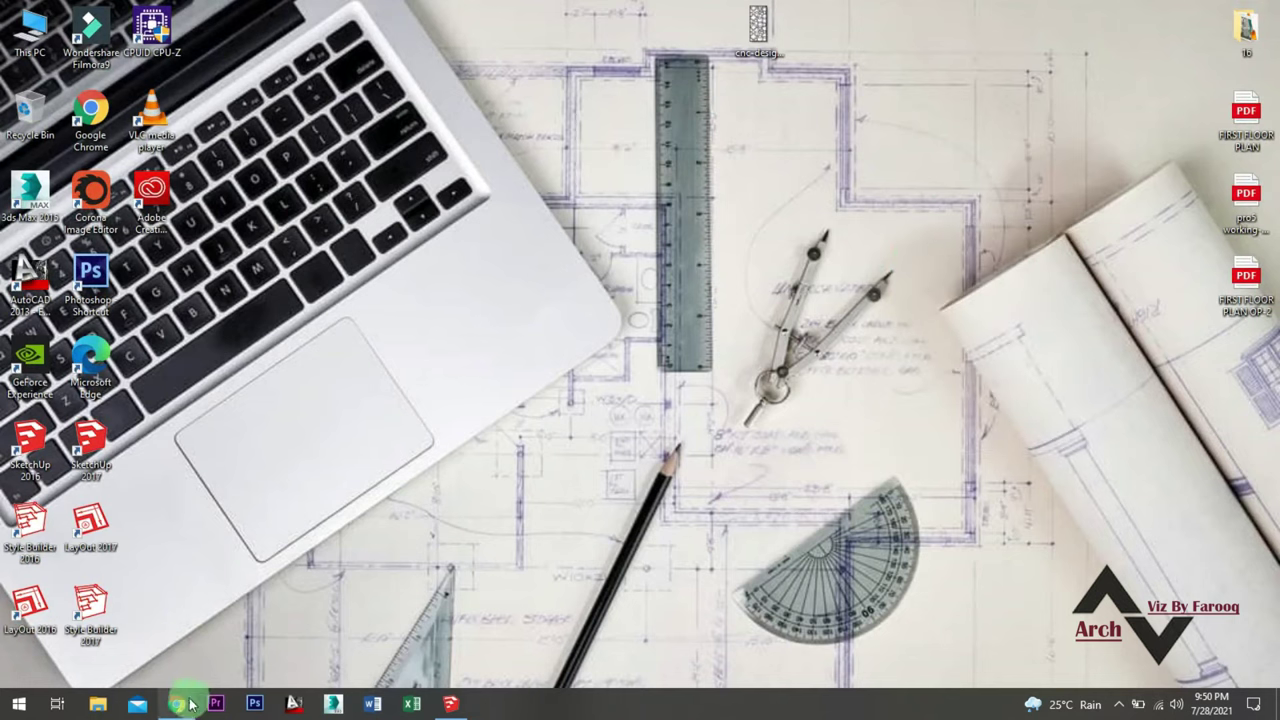
# In Chrome, search Google for 'cnc design' using the autocomplete suggestion
pyautogui.click(190, 704)
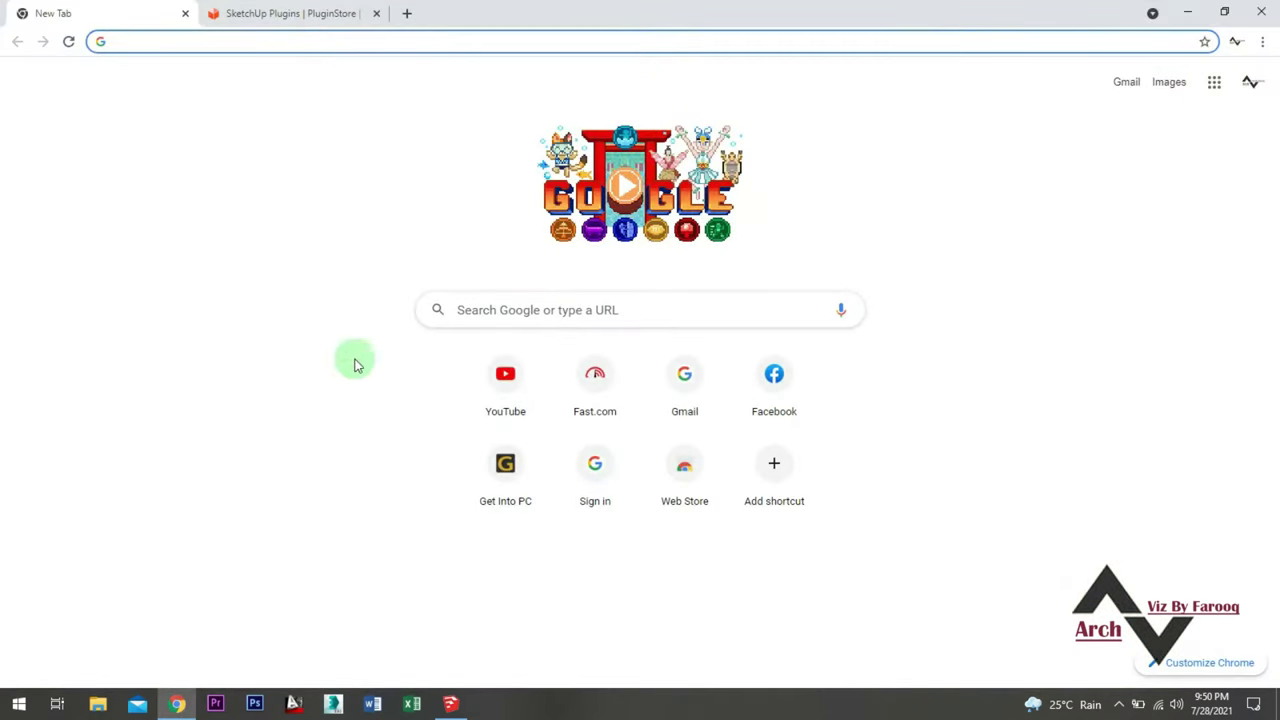
pyautogui.click(145, 42)
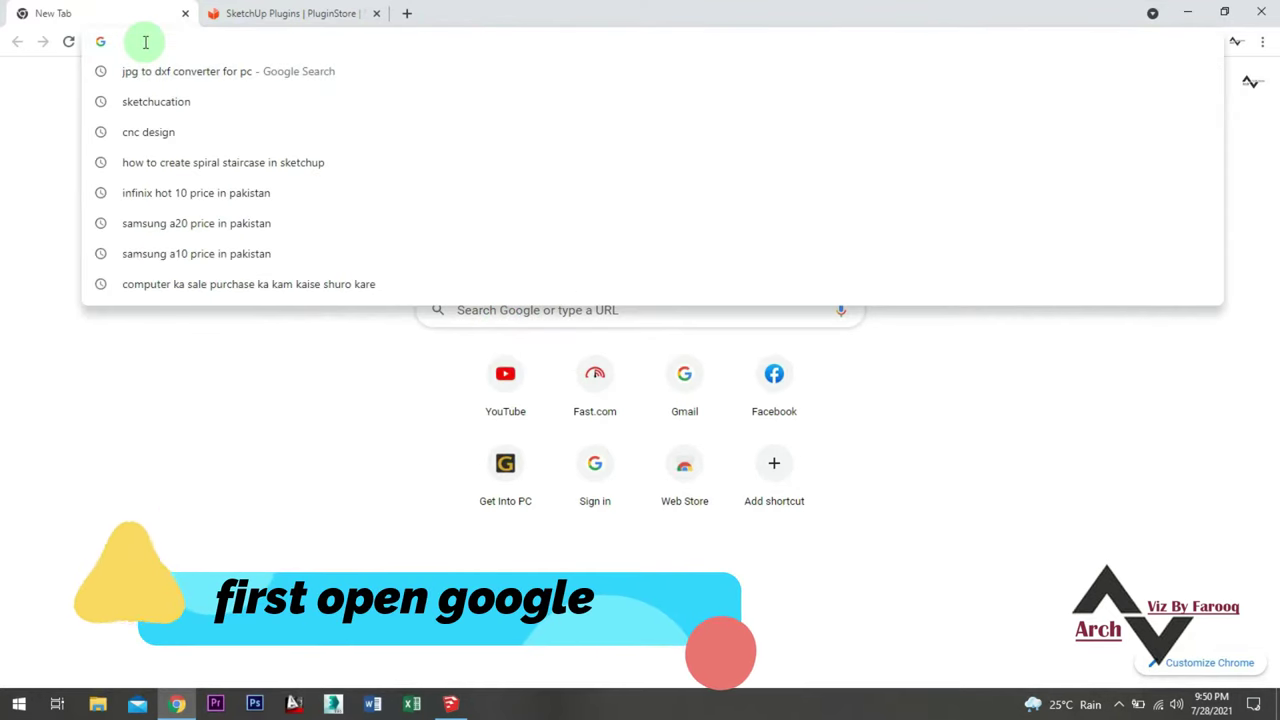
pyautogui.write('c')
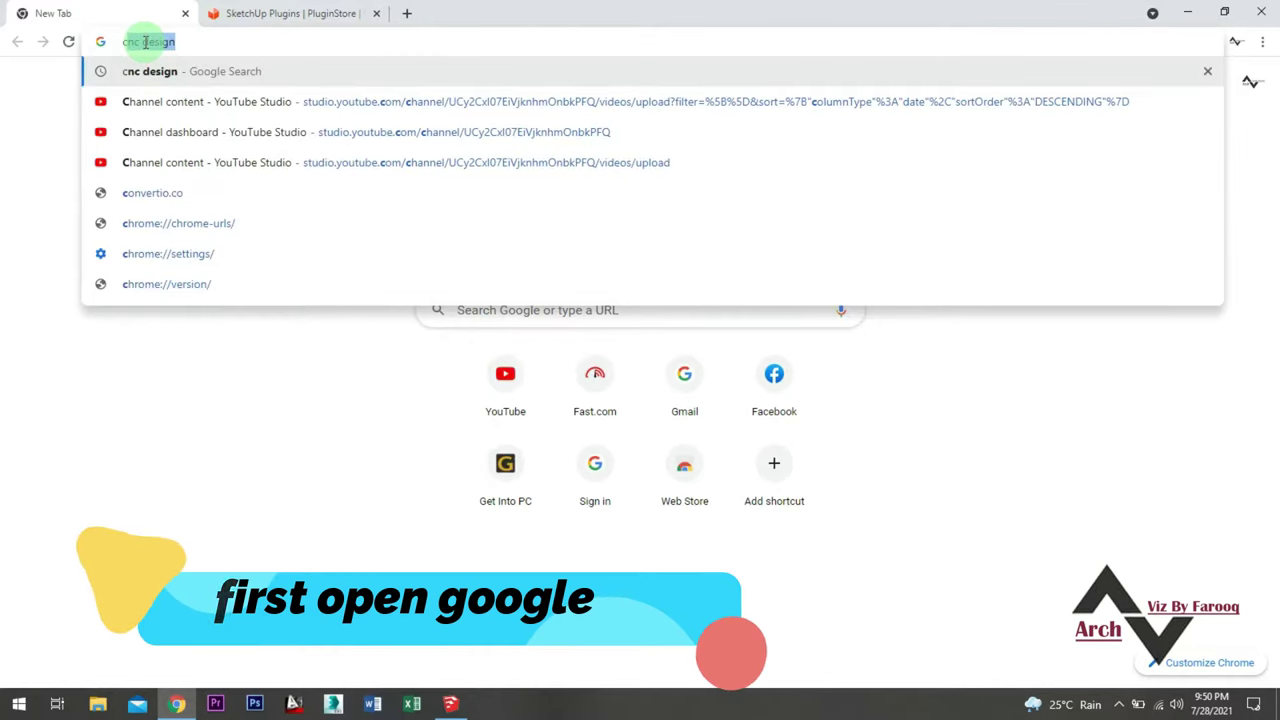
pyautogui.write('n')
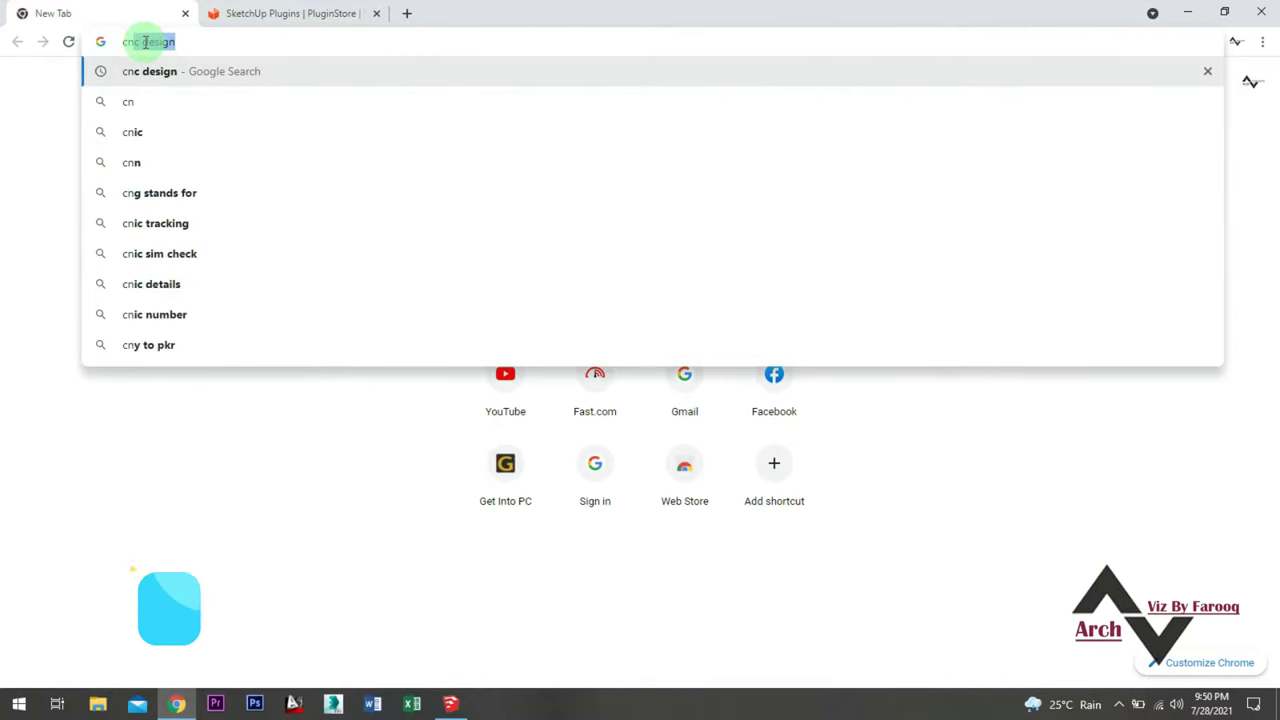
pyautogui.press('Right')
pyautogui.press('Return')
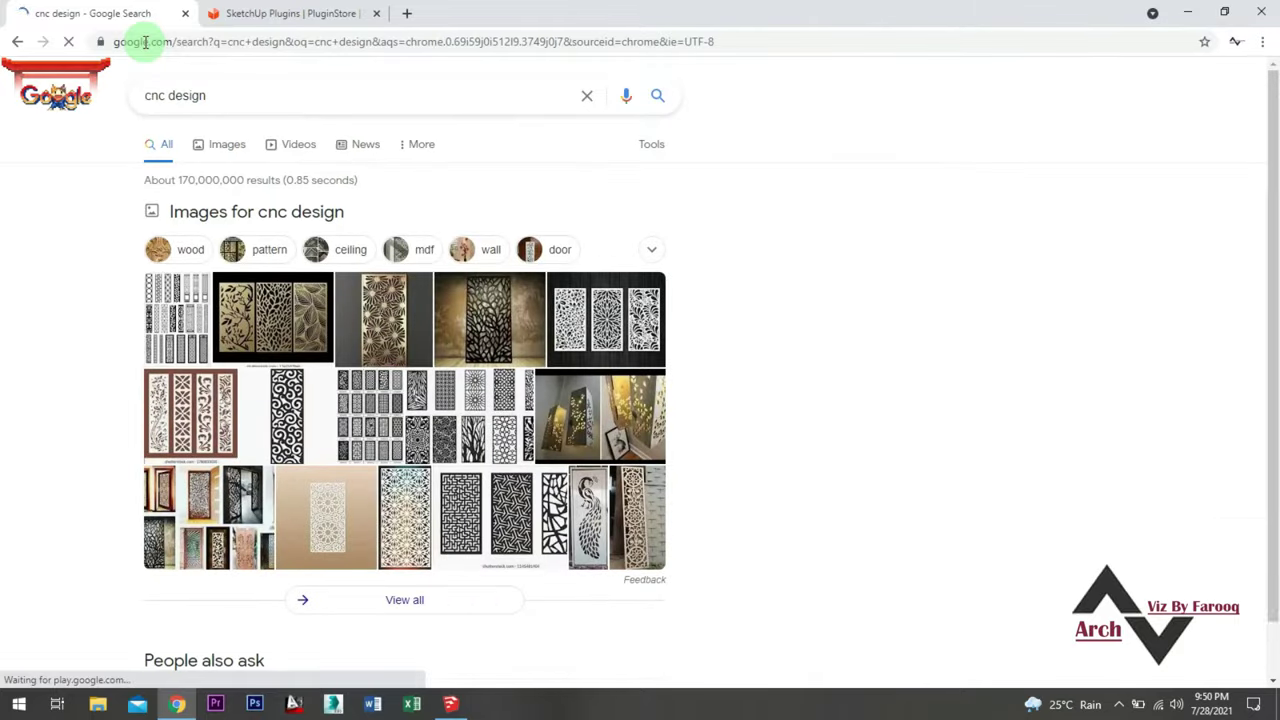
# Switch to the Images results and scroll through the CNC panel patterns
pyautogui.click(227, 144)
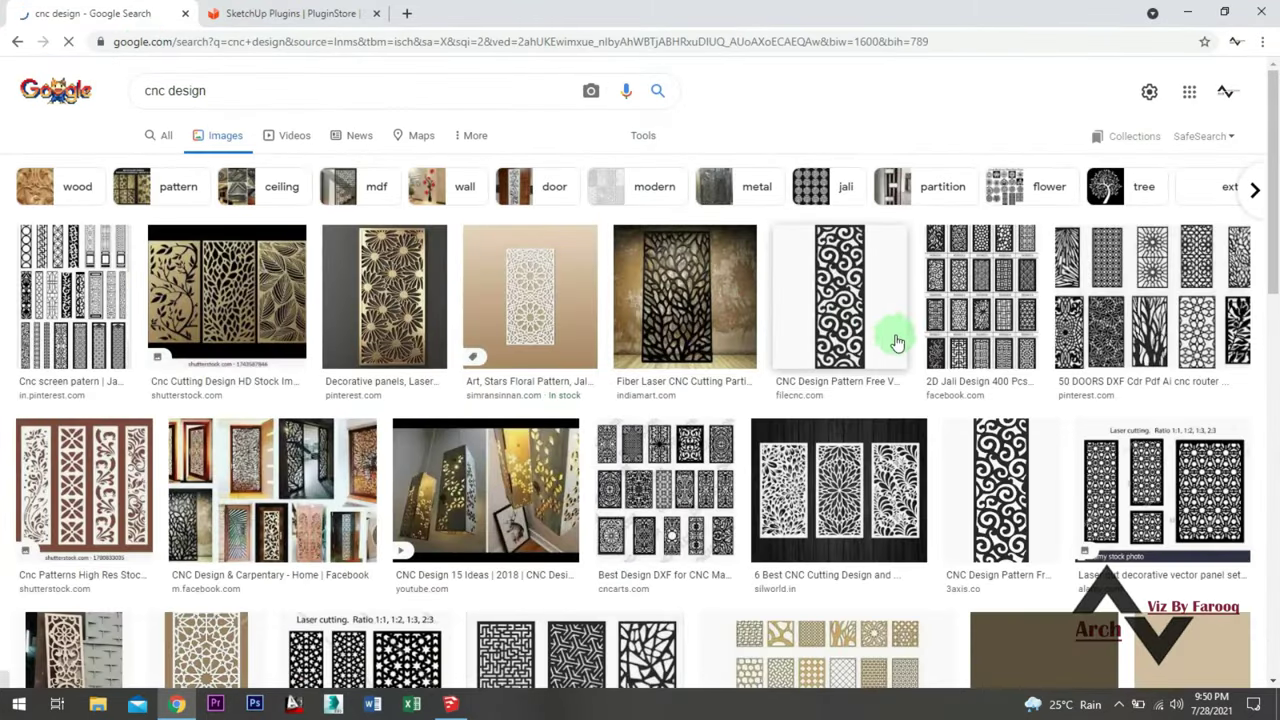
pyautogui.scroll(-4, 906, 358)
pyautogui.scroll(-4, 908, 358)
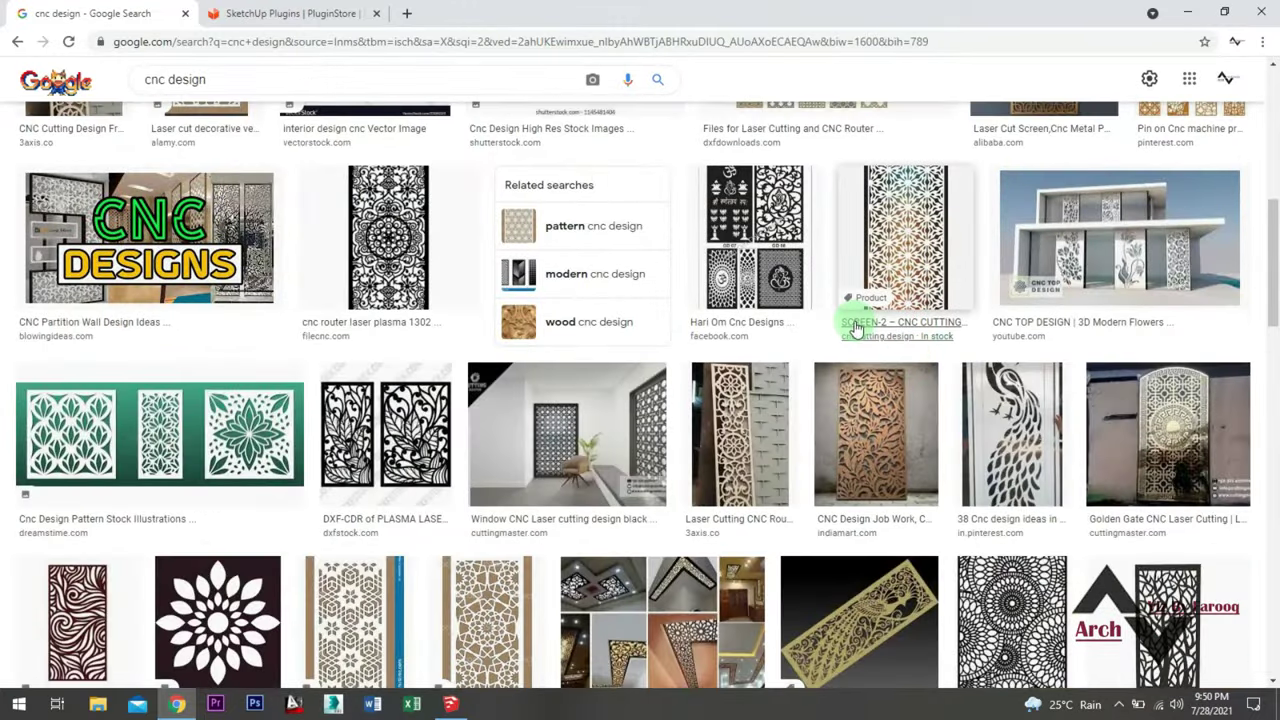
pyautogui.scroll(-4, 860, 330)
pyautogui.scroll(-4, 853, 338)
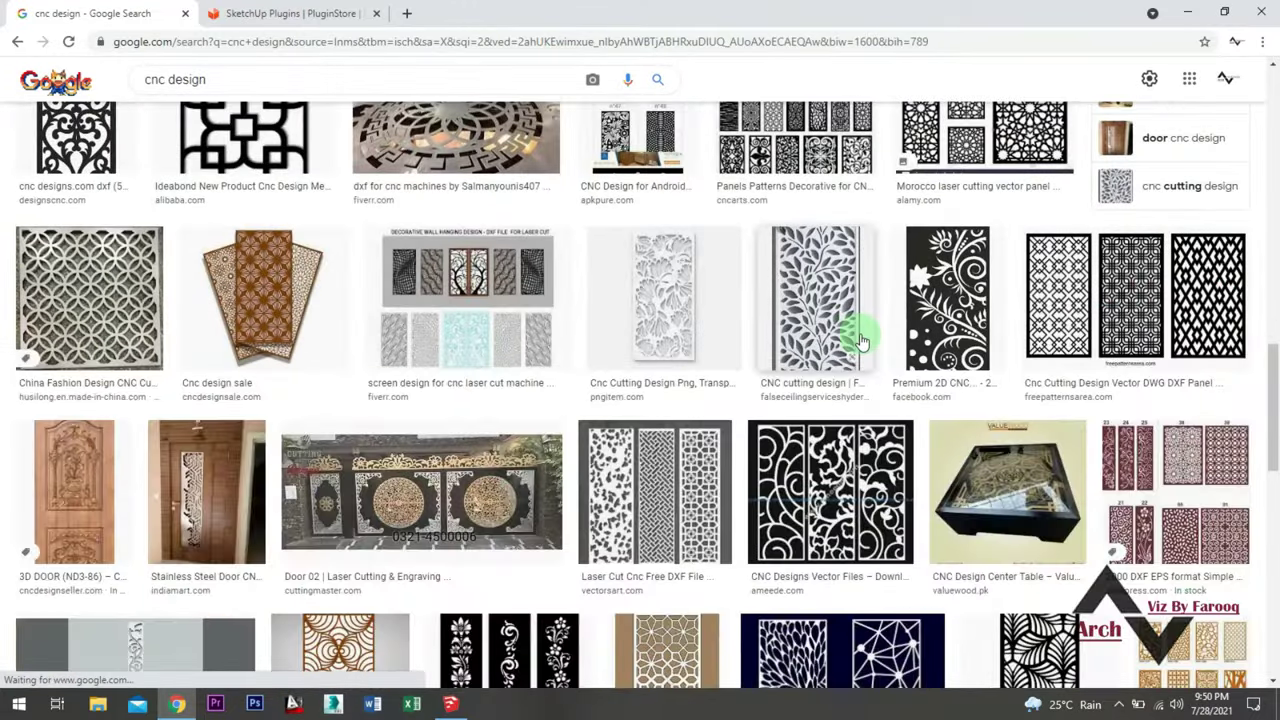
pyautogui.scroll(4, 860, 340)
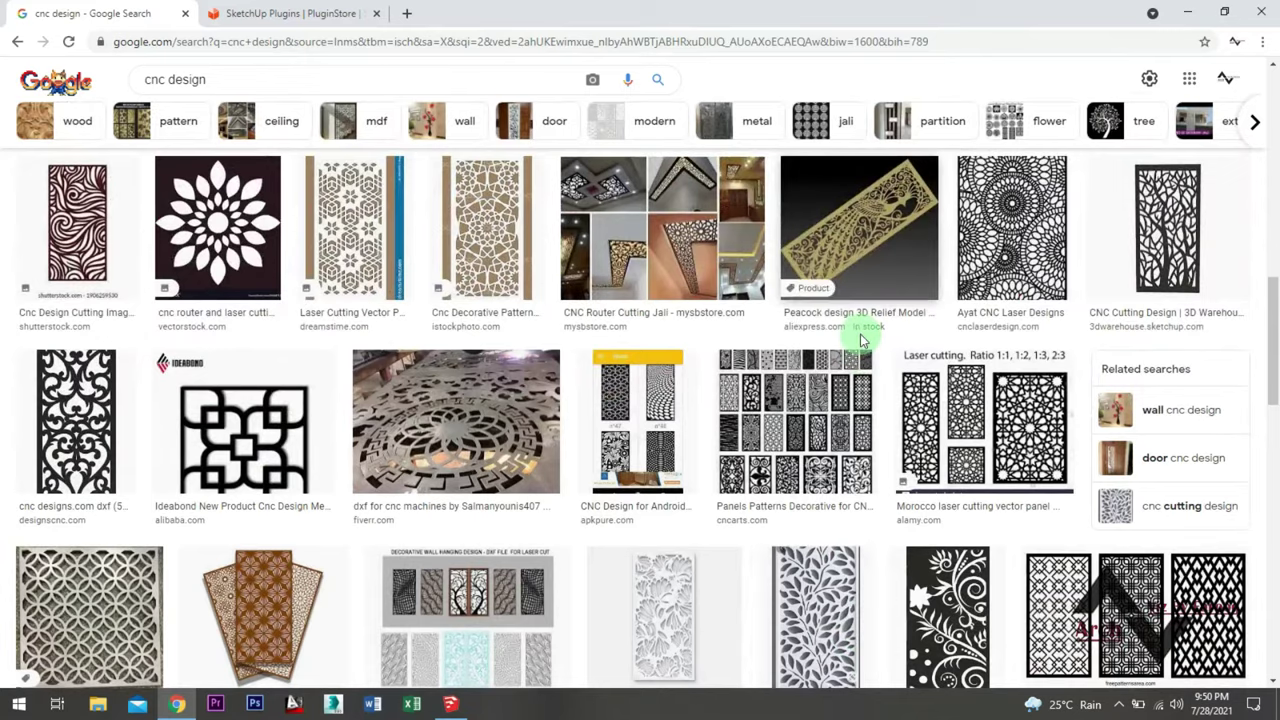
pyautogui.scroll(-5, 860, 340)
pyautogui.scroll(-5, 860, 340)
pyautogui.scroll(-5, 862, 342)
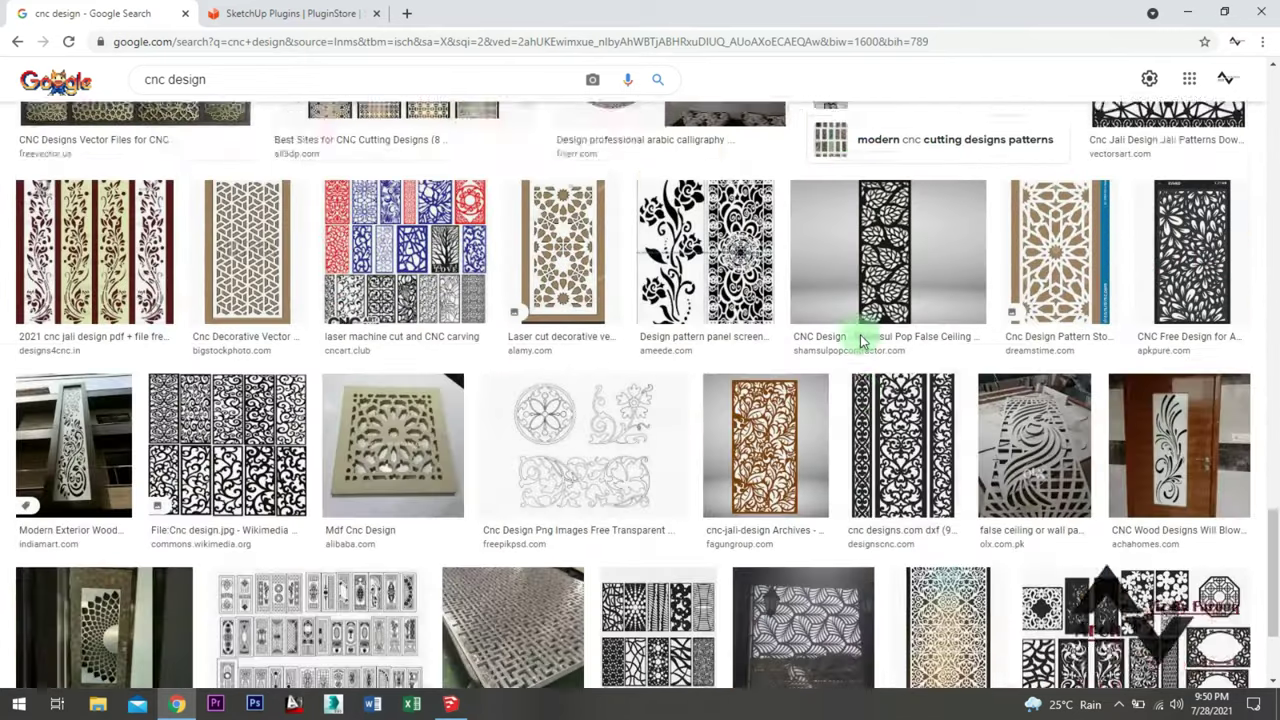
pyautogui.scroll(-4, 862, 342)
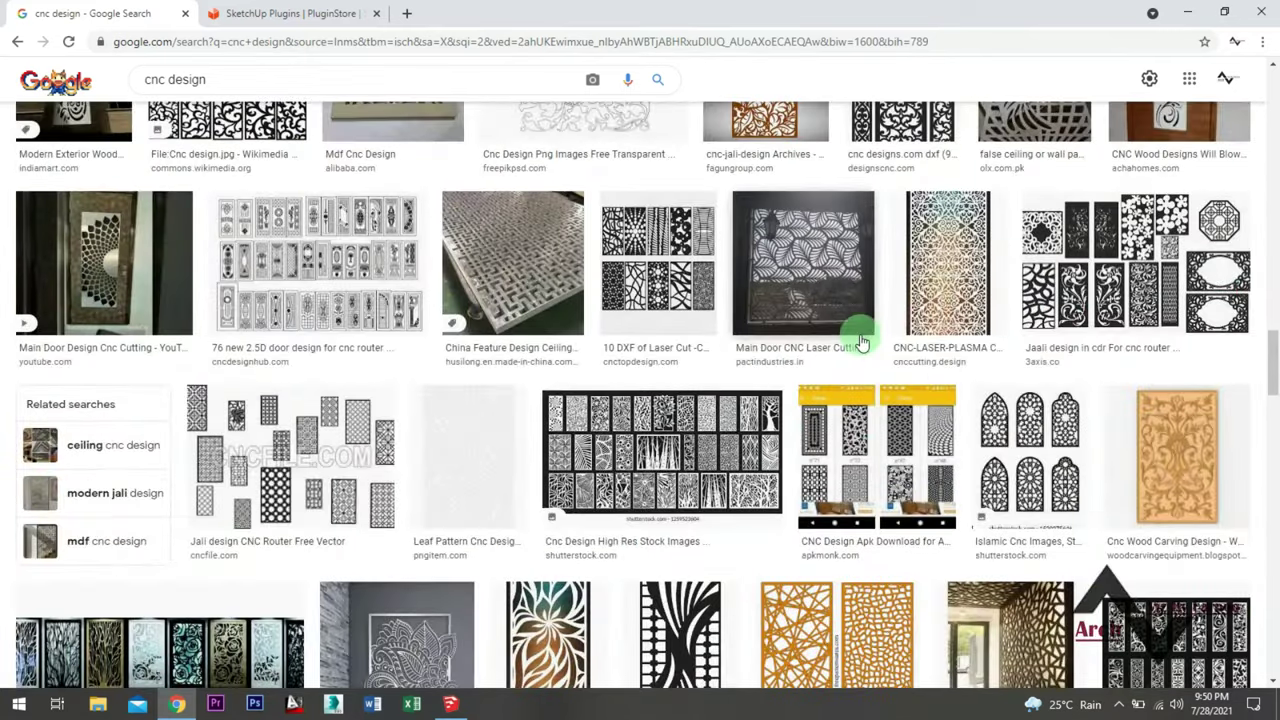
pyautogui.scroll(-2, 862, 342)
pyautogui.scroll(-3, 862, 342)
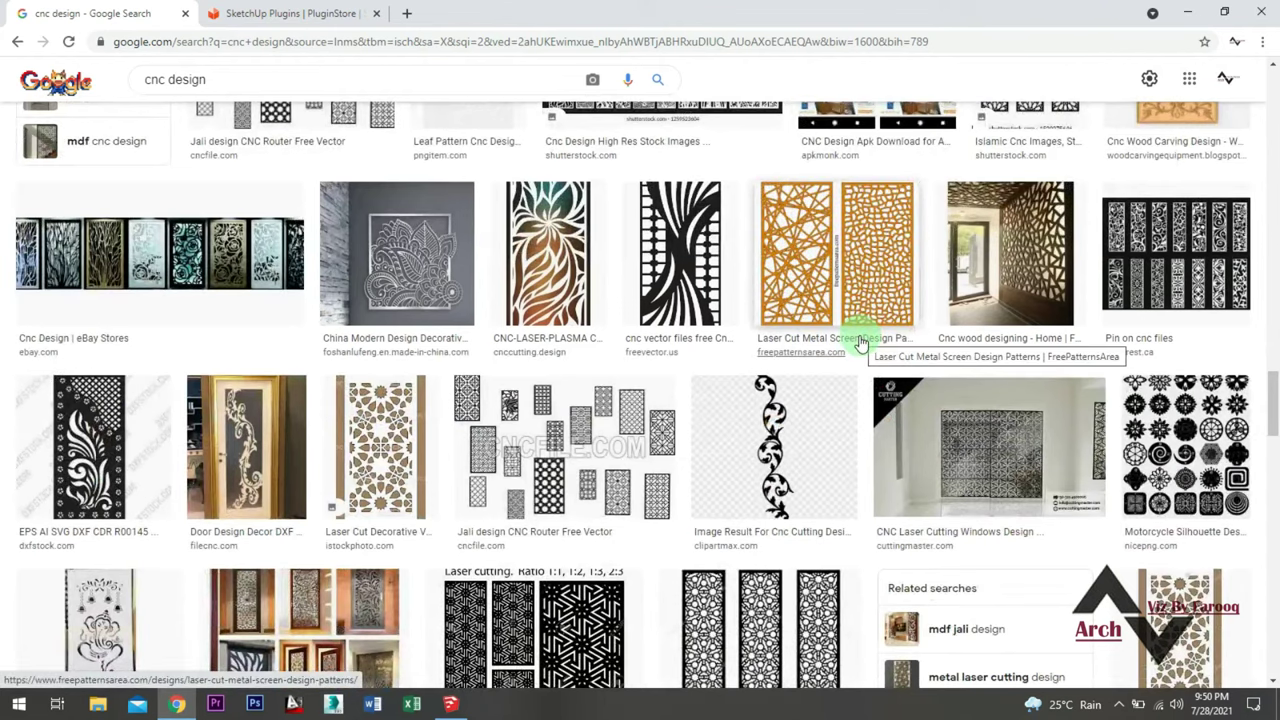
pyautogui.scroll(-4, 862, 342)
pyautogui.scroll(-3, 862, 342)
pyautogui.scroll(-4, 862, 342)
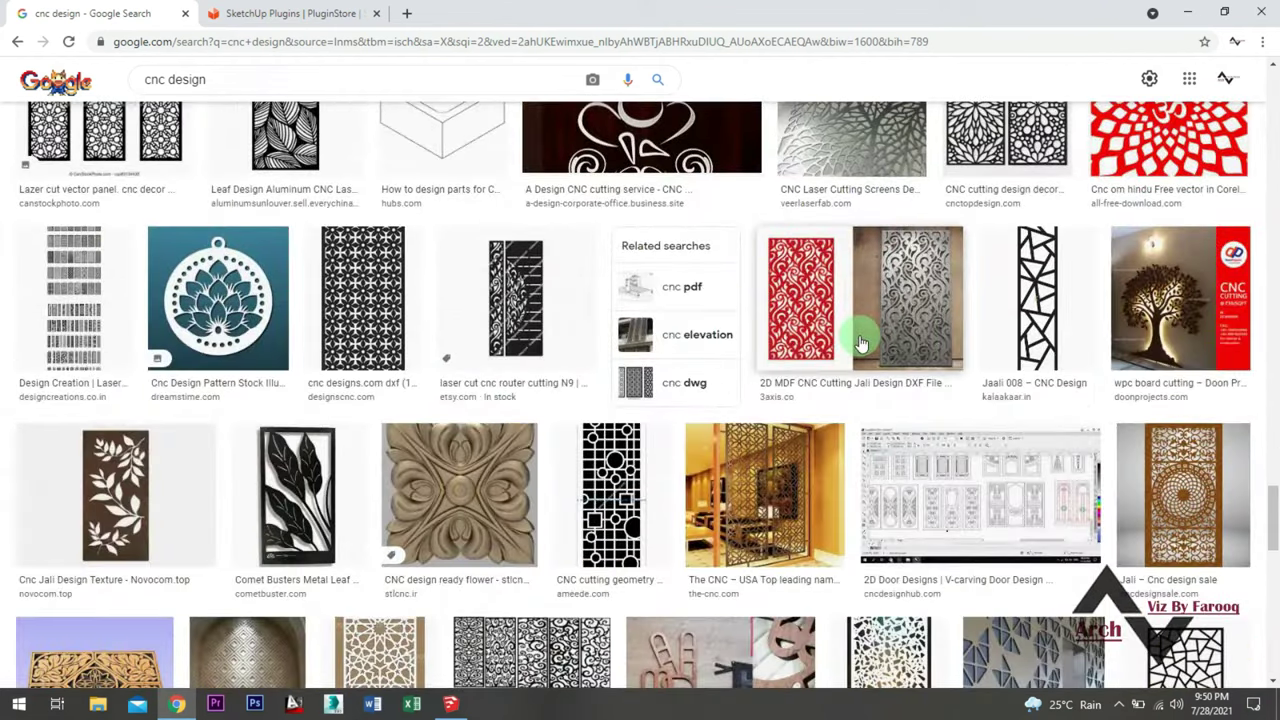
pyautogui.scroll(-3, 862, 342)
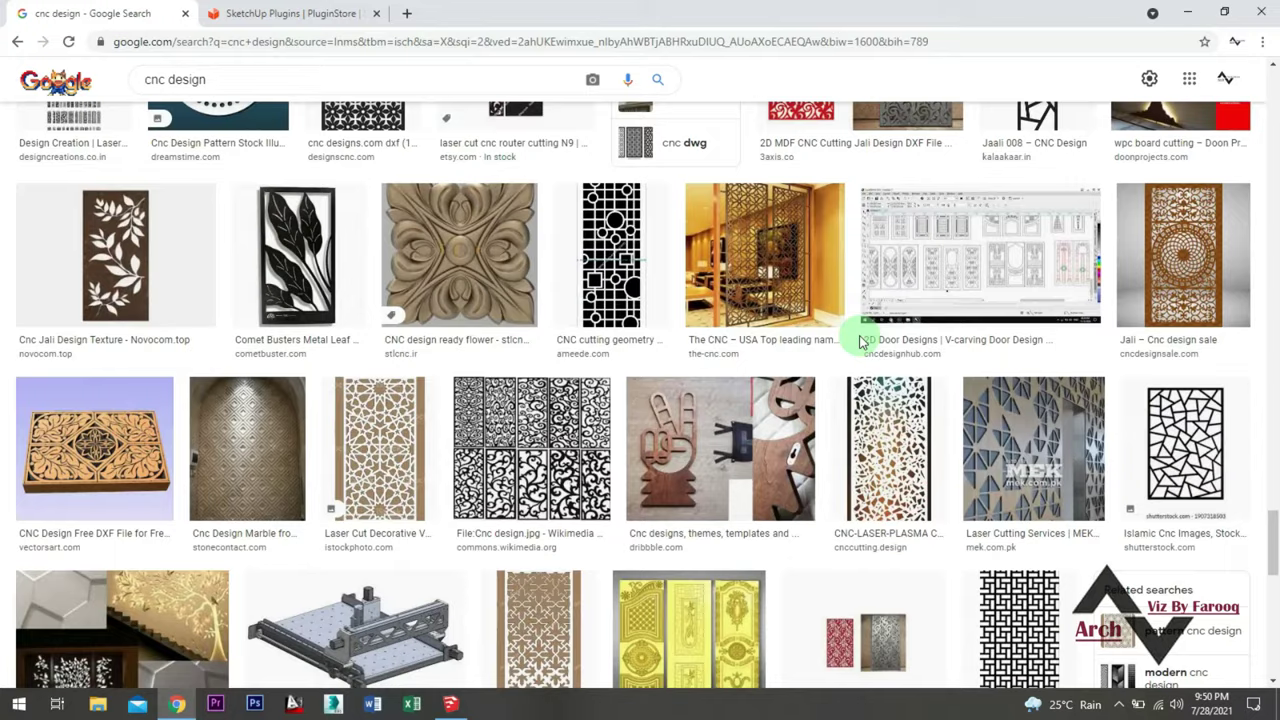
pyautogui.scroll(-5, 862, 342)
pyautogui.scroll(-7, 862, 342)
pyautogui.scroll(-4, 862, 342)
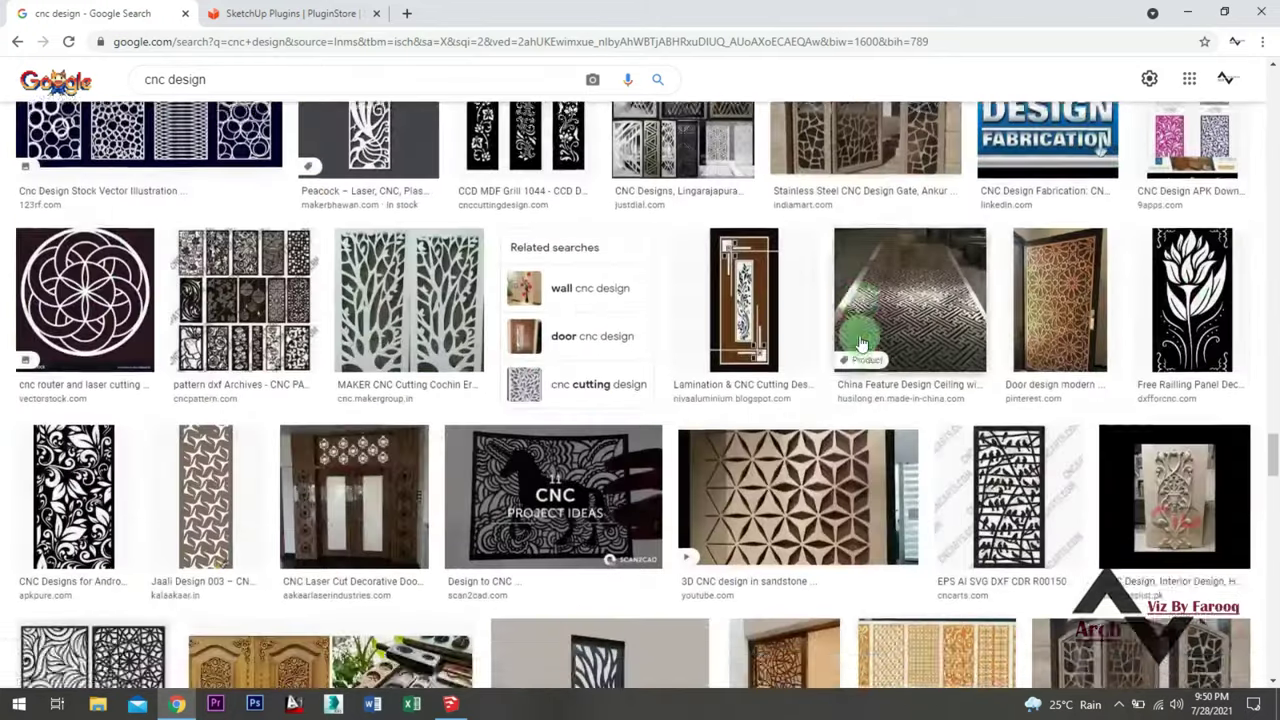
pyautogui.scroll(-6, 862, 342)
pyautogui.scroll(-3, 860, 338)
pyautogui.scroll(-3, 855, 340)
pyautogui.scroll(5, 537, 426)
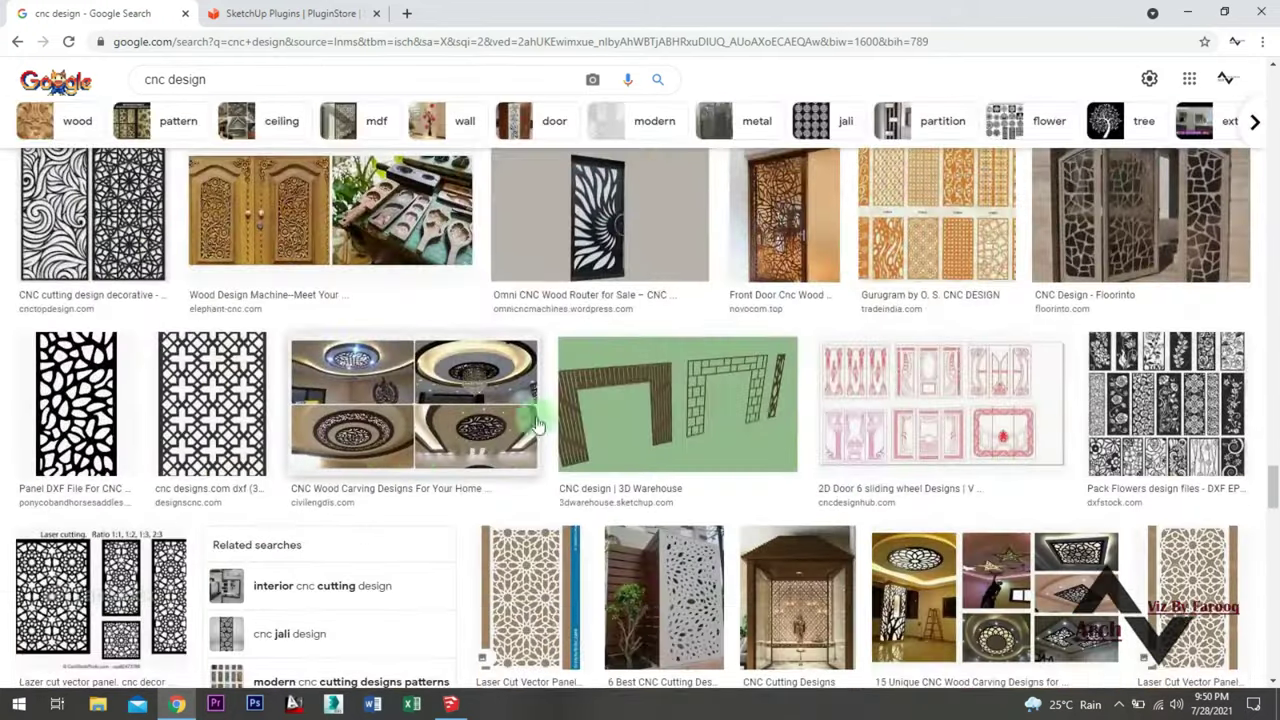
# Preview the cross-pattern cnc-designs.com DXF image and scroll around it
pyautogui.click(215, 405)
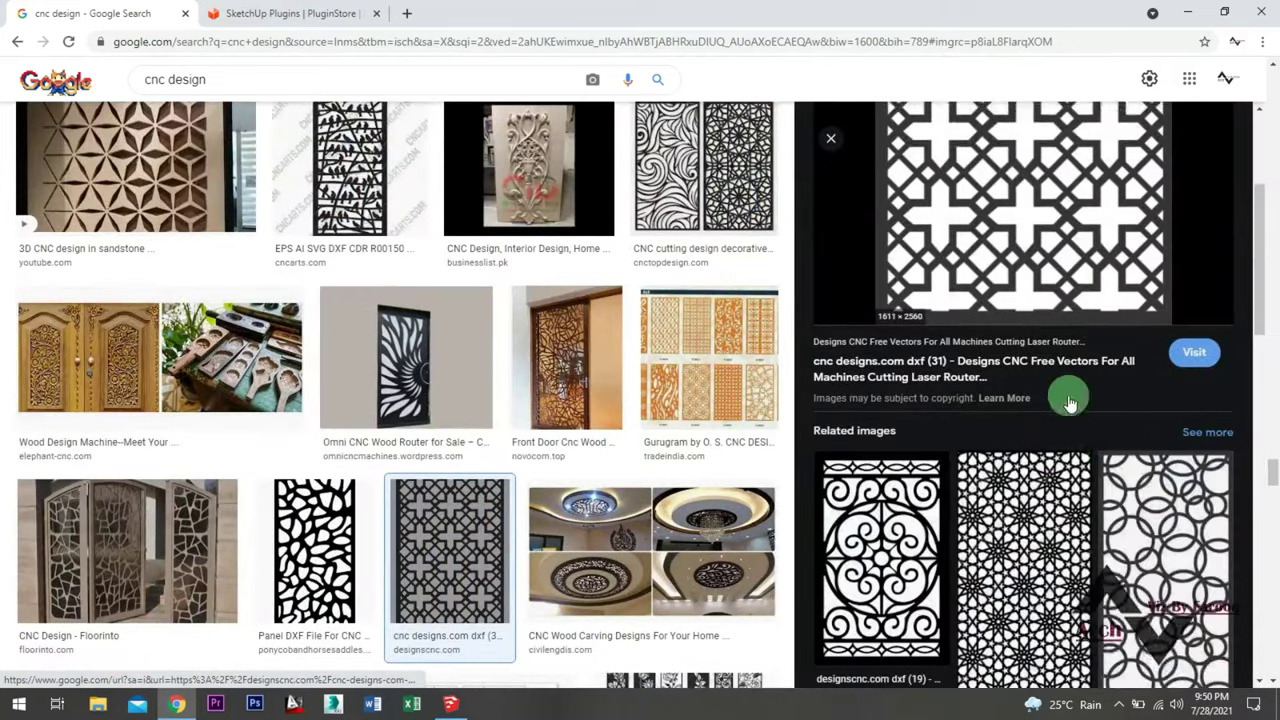
pyautogui.scroll(-2, 1068, 400)
pyautogui.scroll(-1, 1130, 470)
pyautogui.scroll(2, 1080, 428)
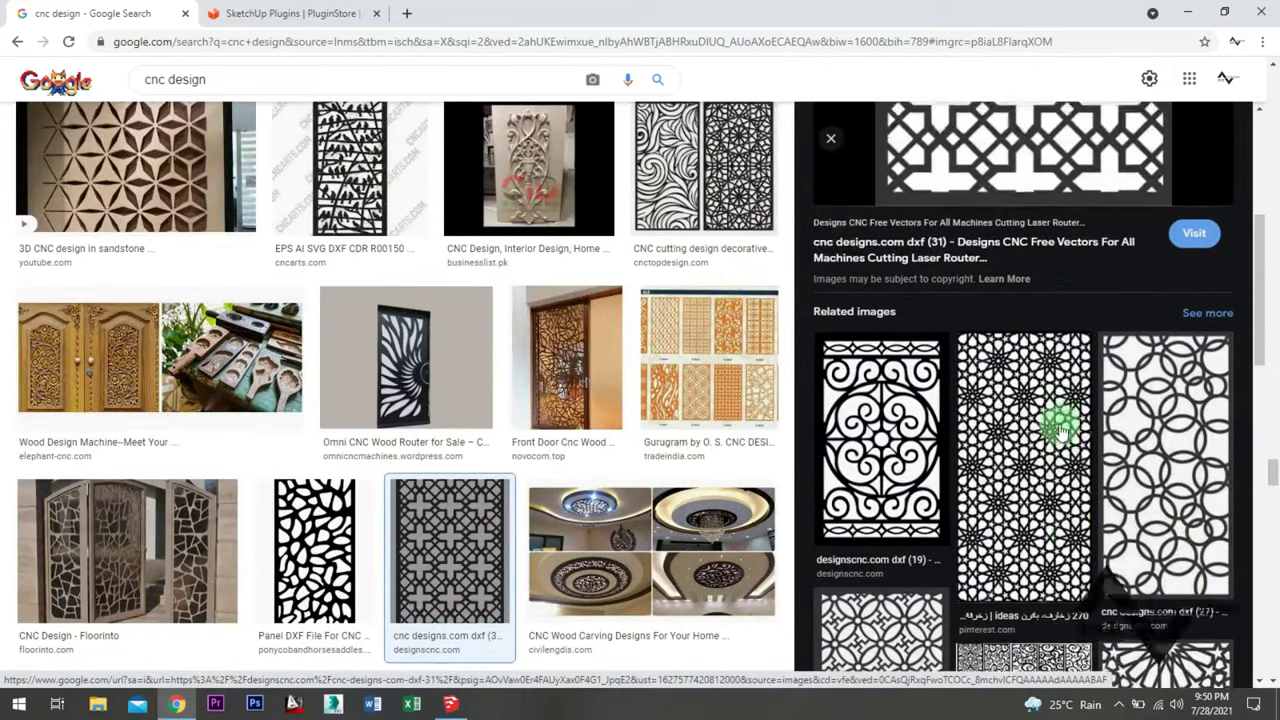
pyautogui.scroll(3, 1020, 360)
pyautogui.scroll(-4, 1040, 400)
pyautogui.scroll(-2, 1070, 470)
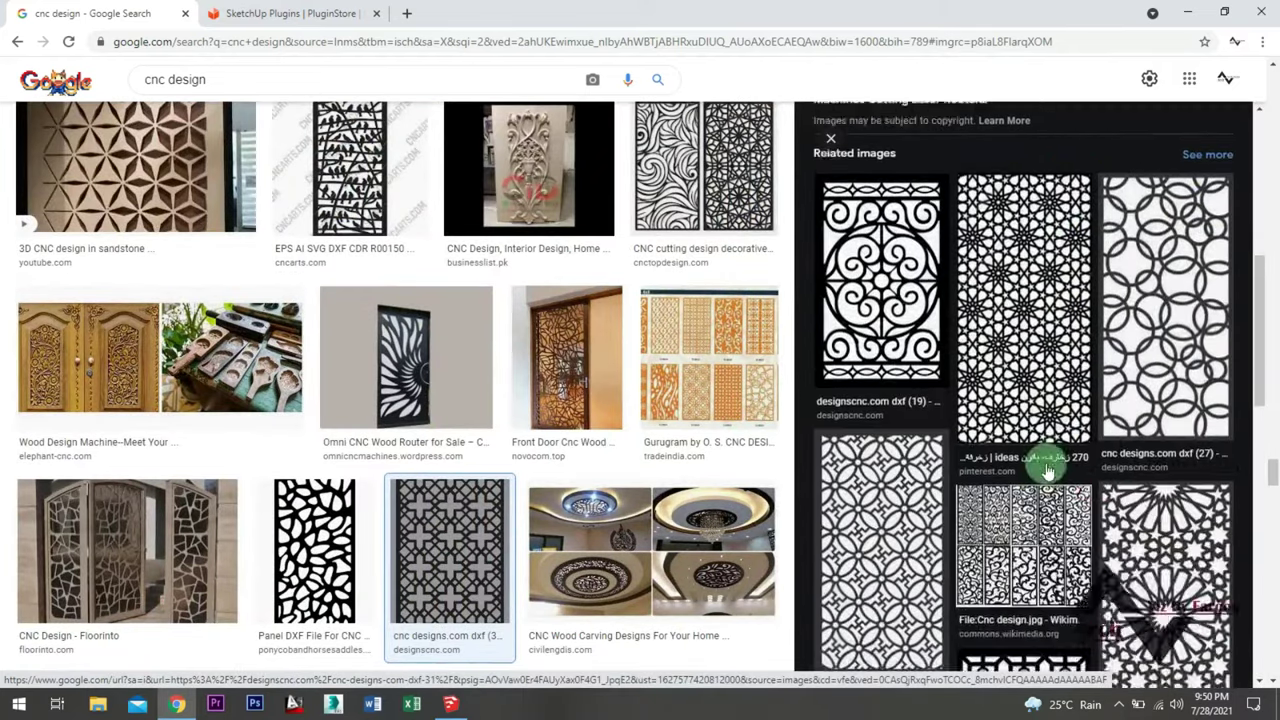
# Open the interlocking-circles pattern image in the preview panel
pyautogui.click(1143, 366)
pyautogui.click(931, 372)
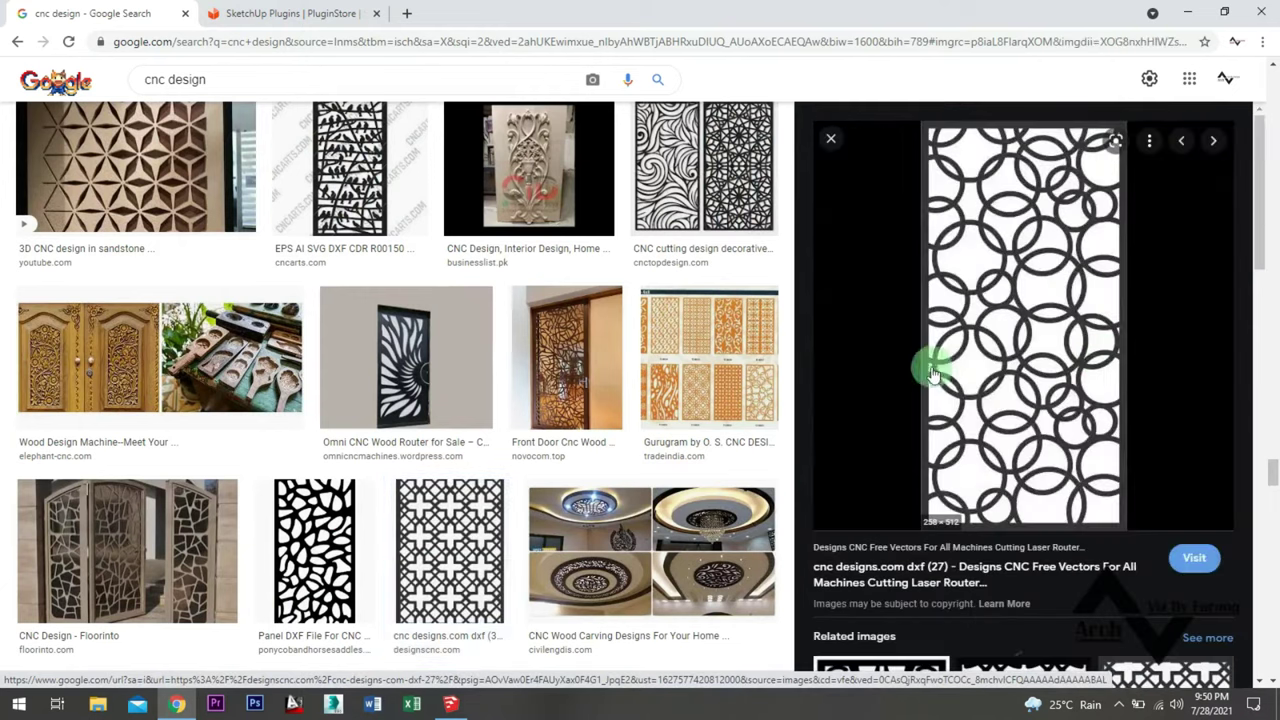
pyautogui.scroll(-3, 995, 400)
pyautogui.scroll(-2, 1000, 414)
pyautogui.scroll(-2, 1010, 420)
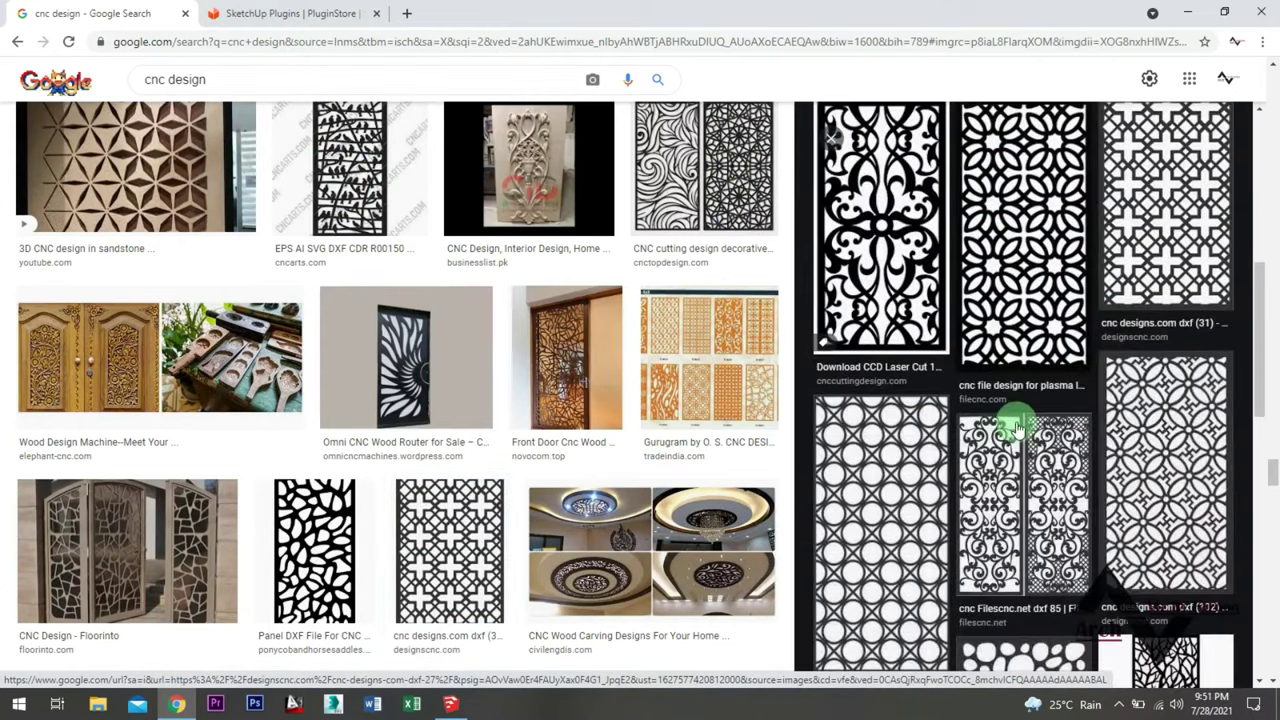
pyautogui.scroll(-2, 1039, 424)
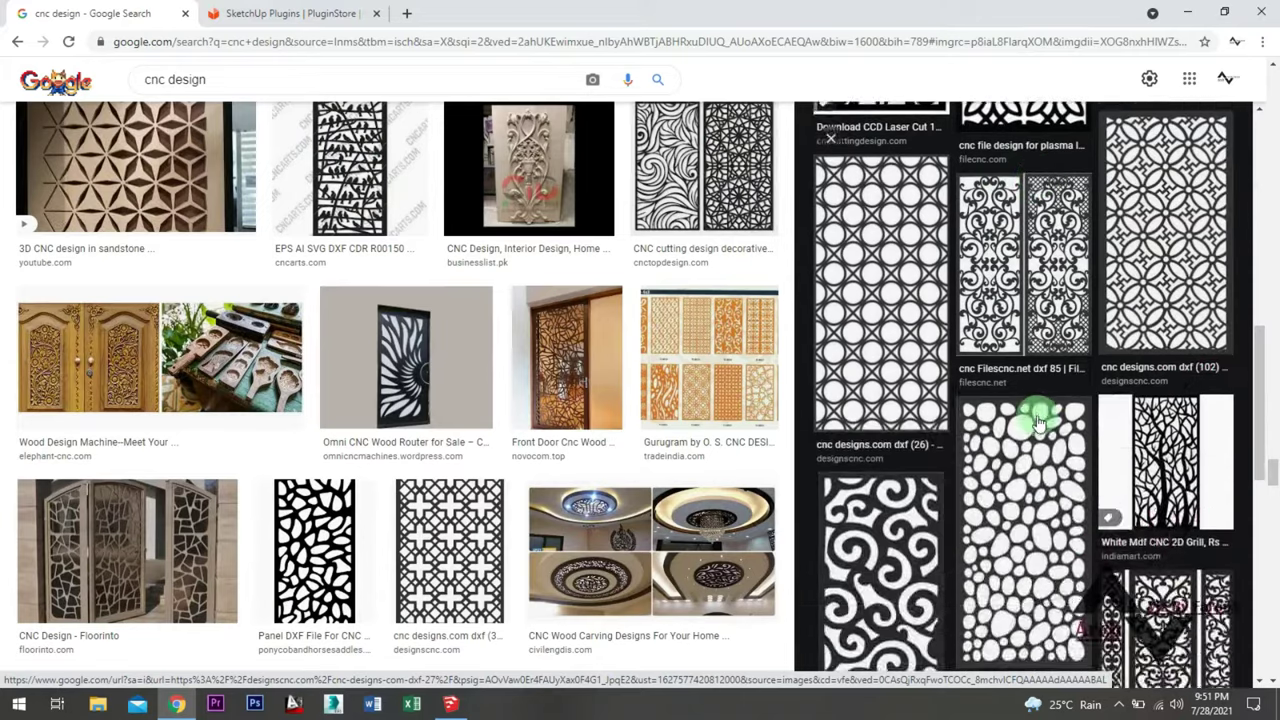
pyautogui.scroll(4, 1039, 424)
pyautogui.scroll(3, 1039, 424)
pyautogui.scroll(-1, 1039, 424)
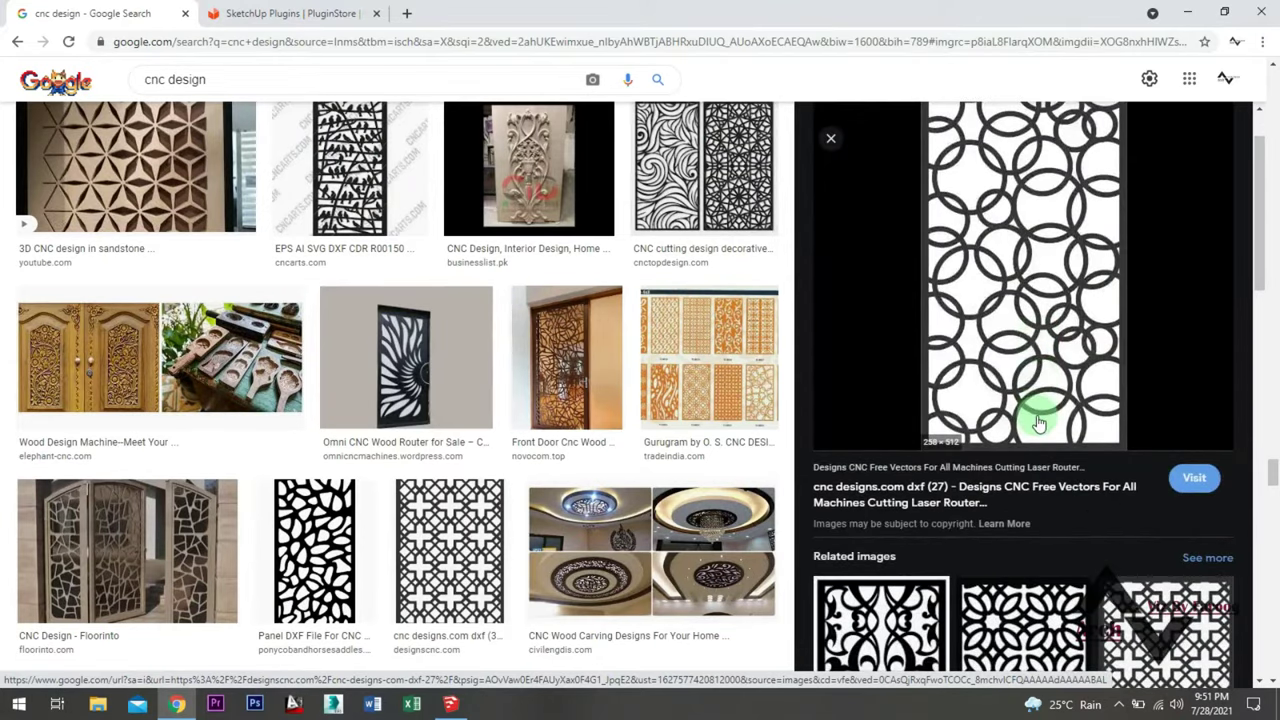
pyautogui.scroll(1, 1039, 424)
# Save the circles image to the Desktop as JPEG 'cnc-designs.com-dxf-27'
pyautogui.rightClick(997, 345)
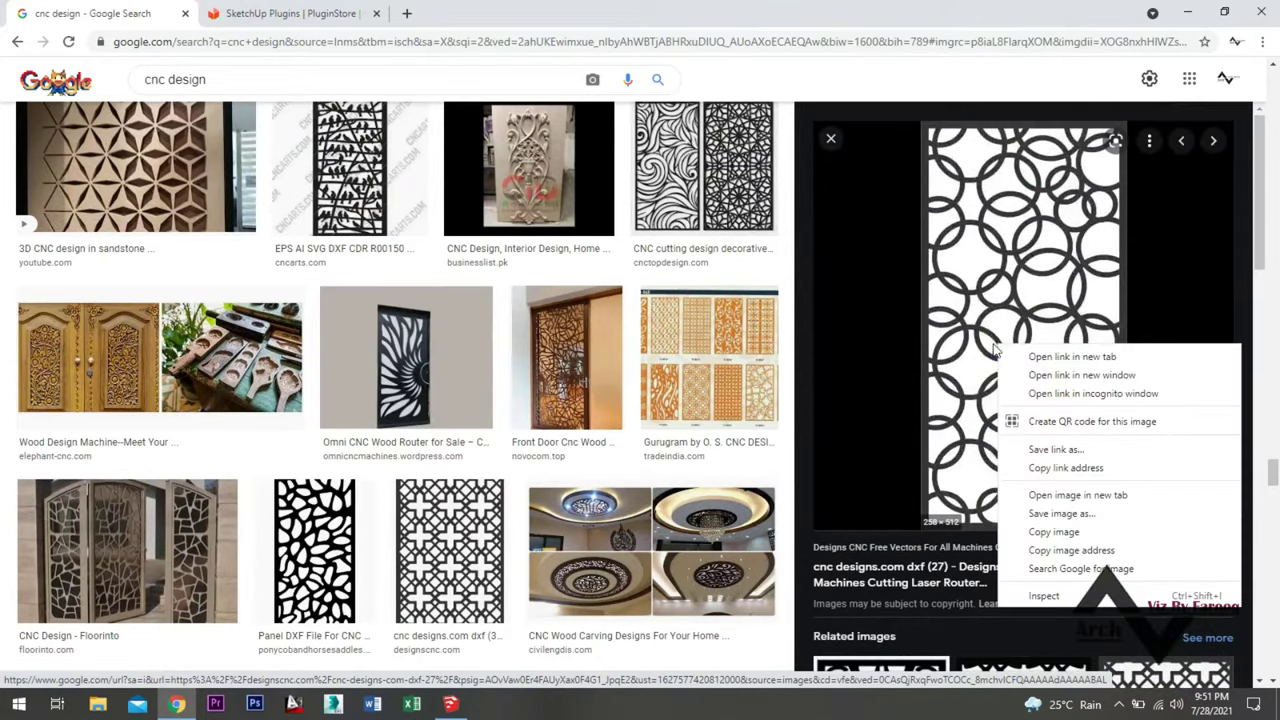
pyautogui.click(1058, 513)
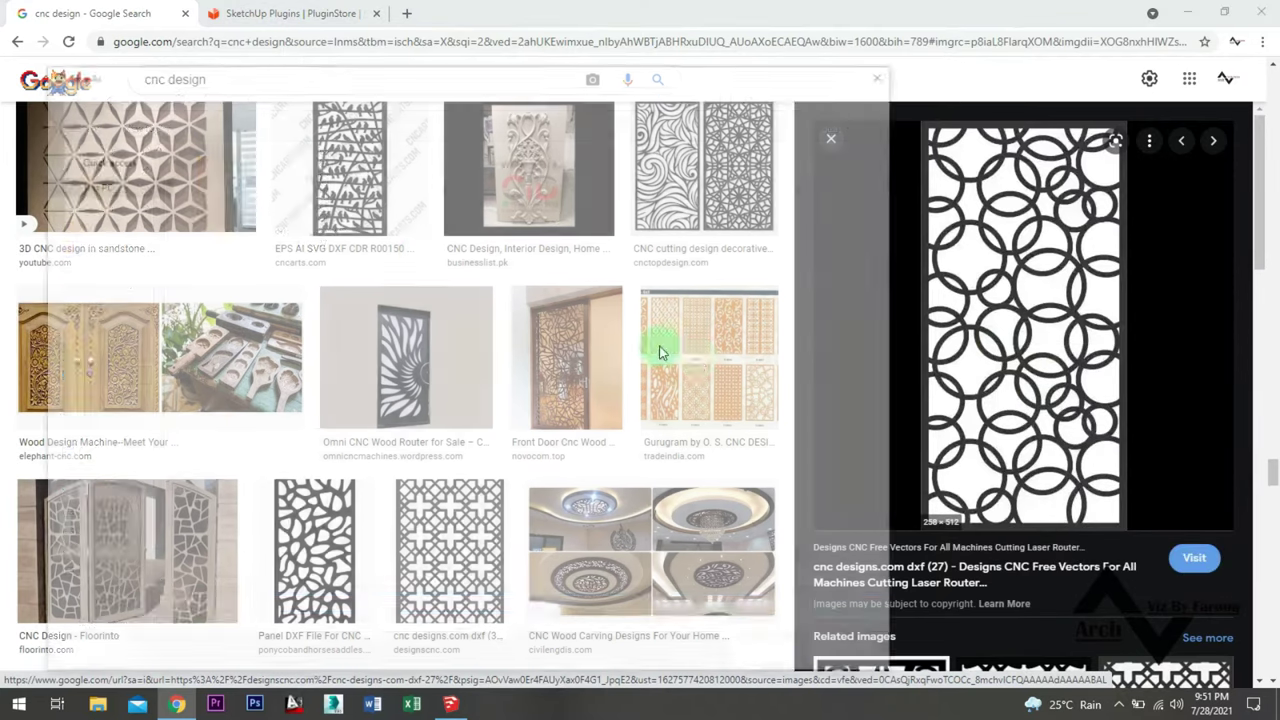
pyautogui.click(758, 657)
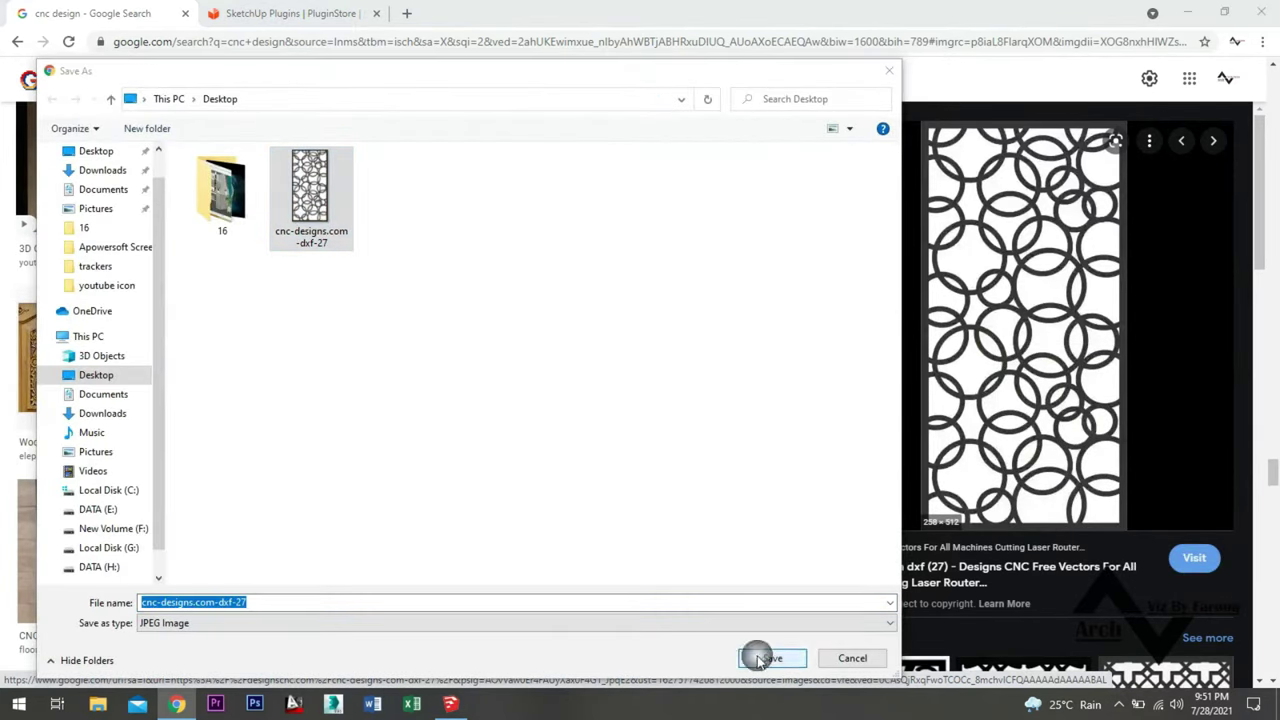
pyautogui.click(686, 357)
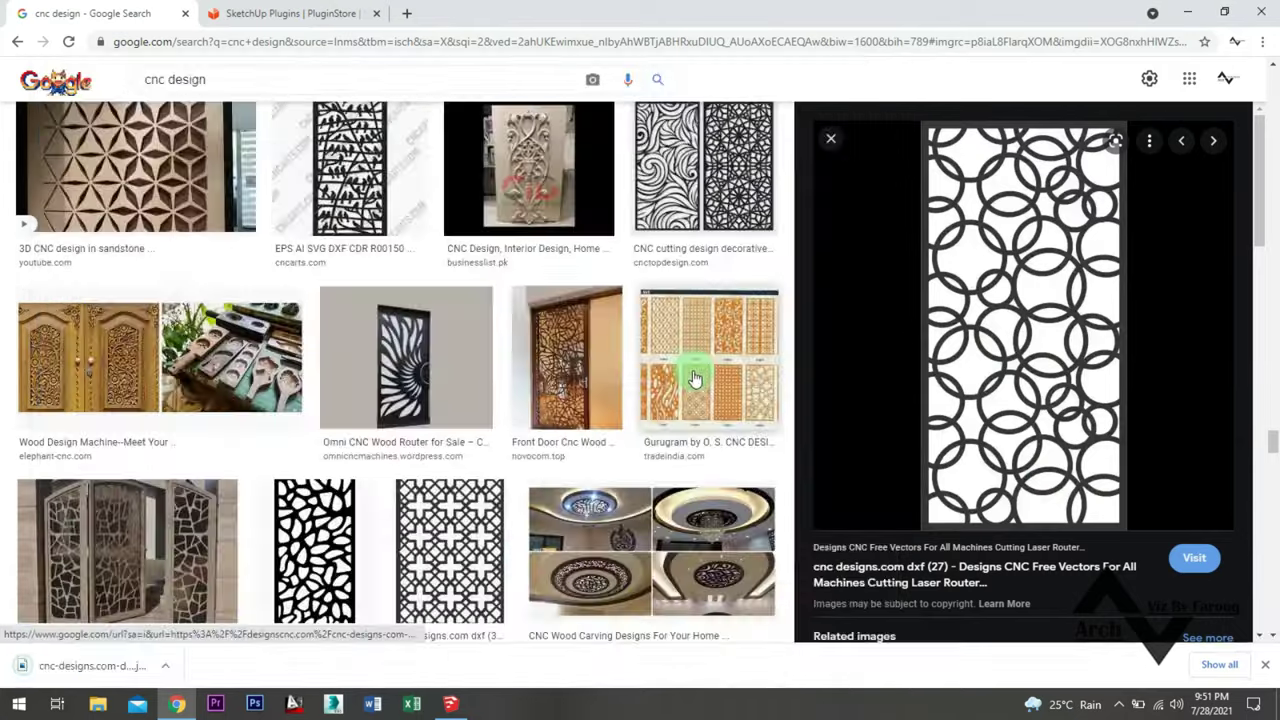
# Browse the related images, then minimize Chrome
pyautogui.scroll(-5, 1010, 380)
pyautogui.scroll(-3, 1015, 385)
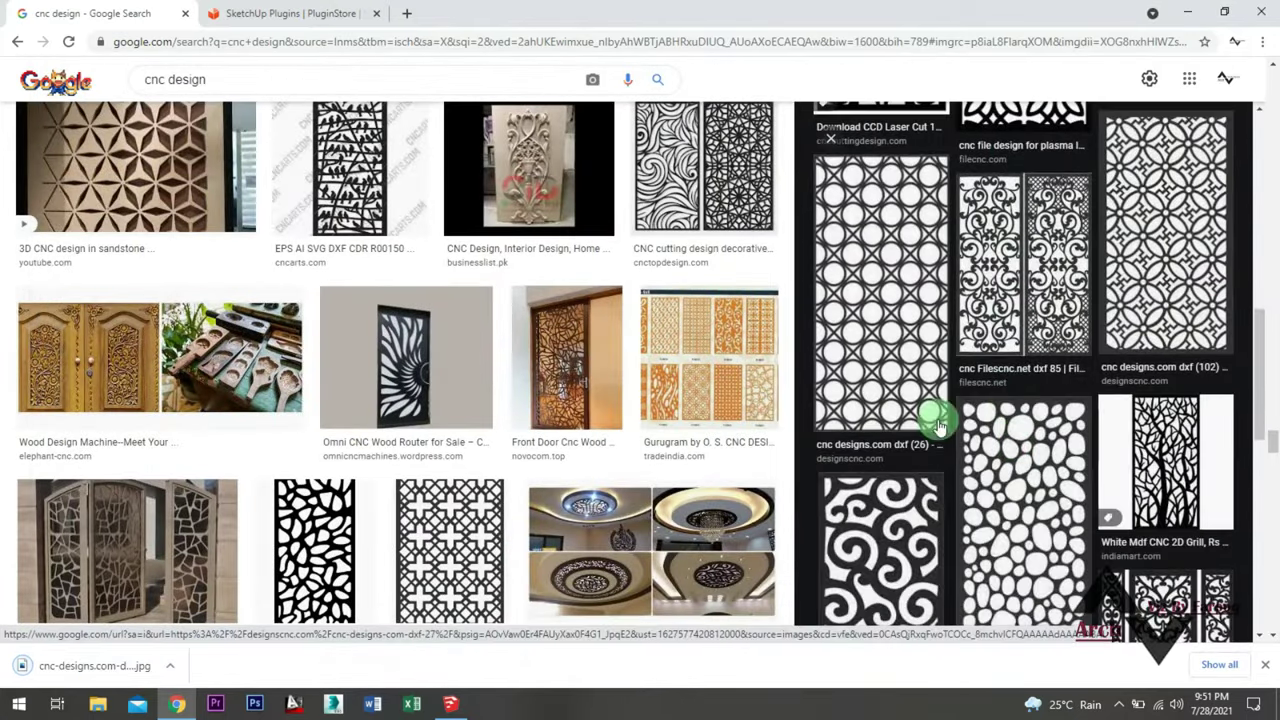
pyautogui.scroll(2, 515, 383)
pyautogui.scroll(6, 515, 383)
pyautogui.scroll(-6, 514, 371)
pyautogui.scroll(-3, 514, 371)
pyautogui.scroll(7, 517, 380)
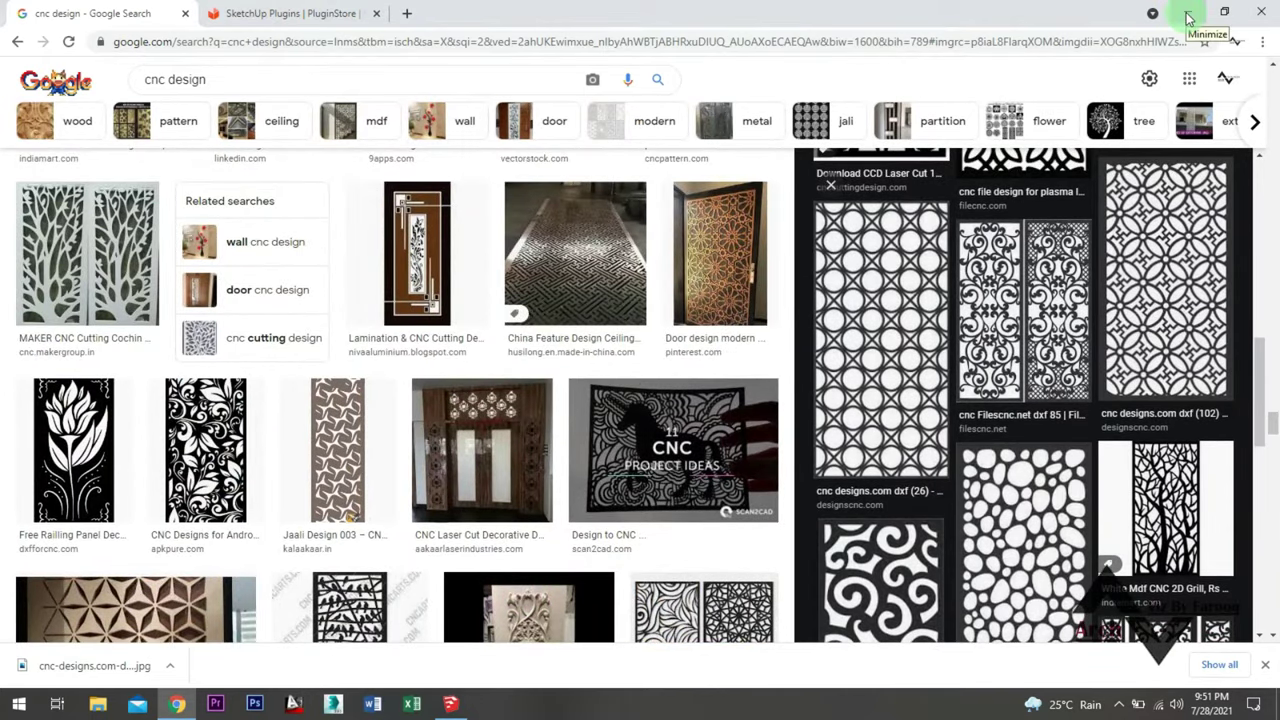
pyautogui.click(1188, 18)
# Create a desktop folder named 'cnc cut' and drag the downloaded image into it
pyautogui.rightClick(821, 130)
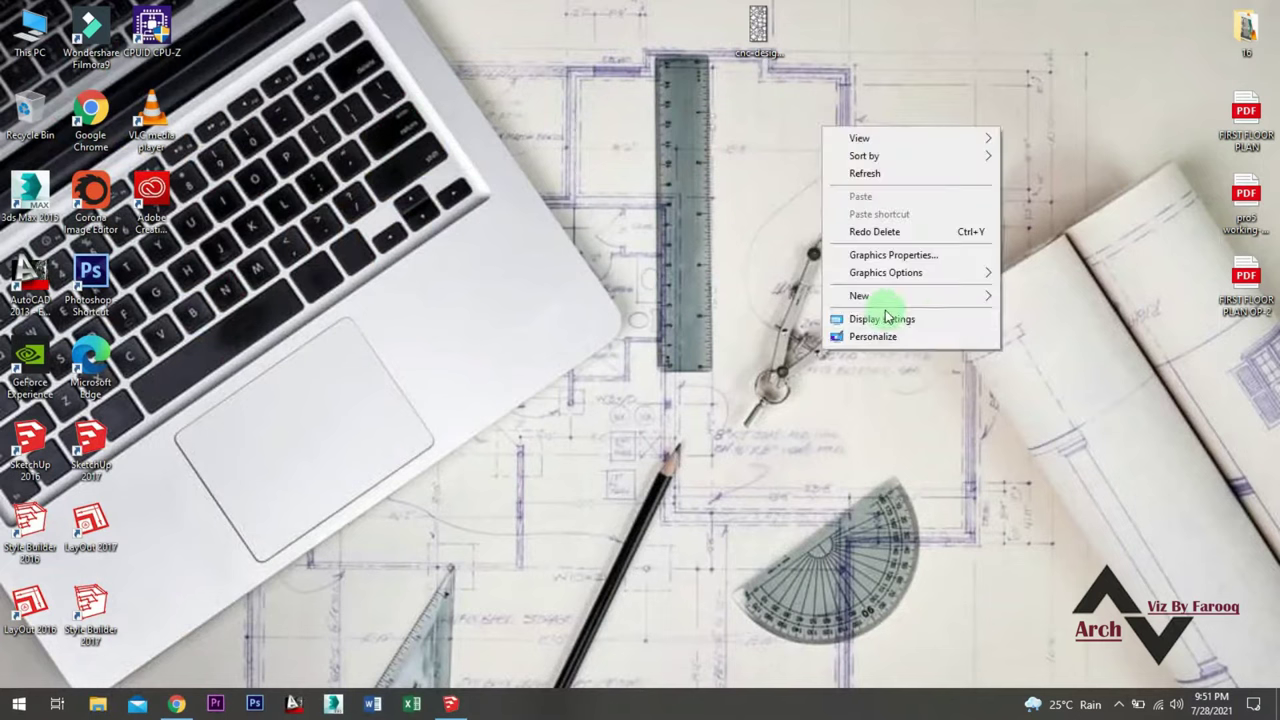
pyautogui.click(1043, 302)
pyautogui.write('cnc cut')
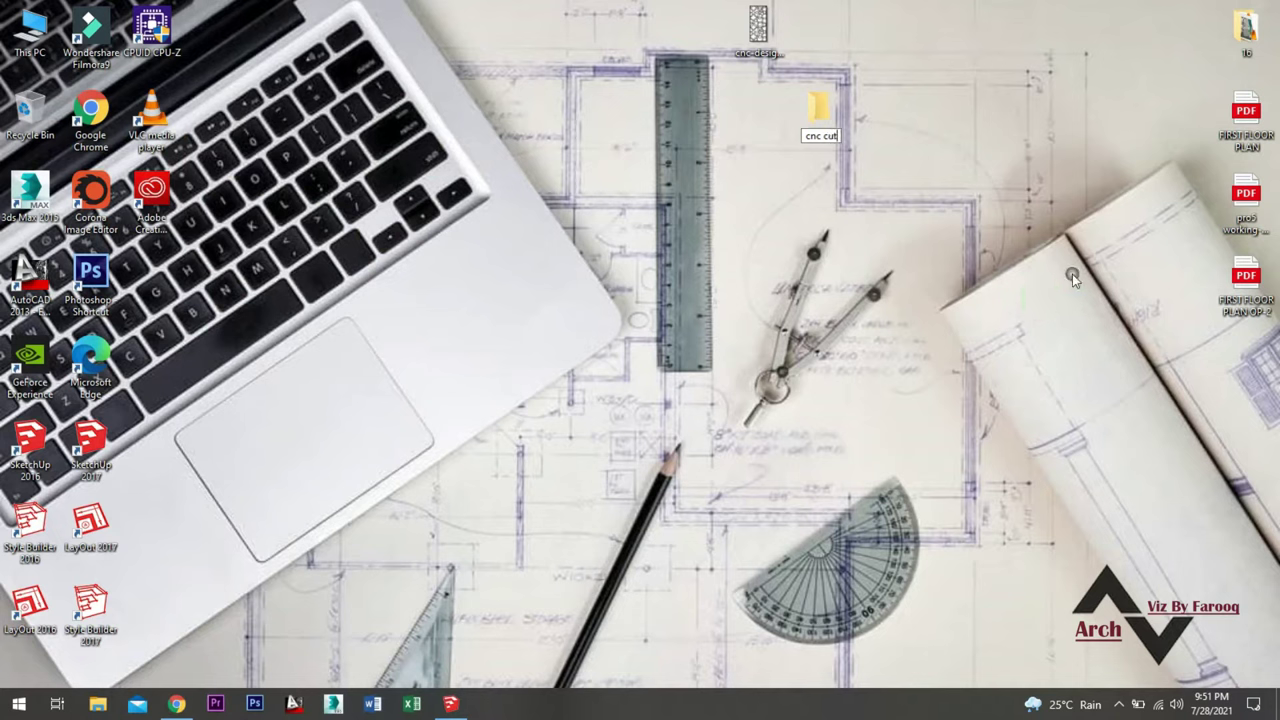
pyautogui.click(868, 234)
pyautogui.moveTo(757, 30); pyautogui.dragTo(818, 120)
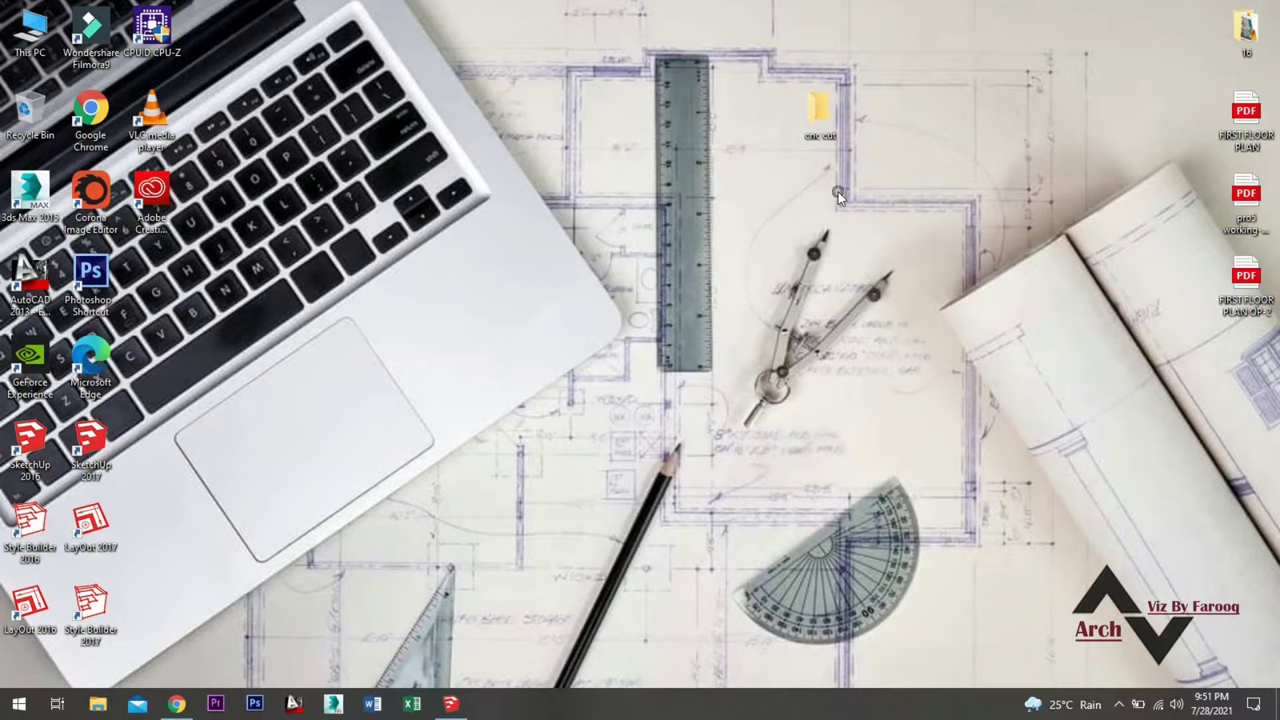
# Open cnc cut, switch to Extra large icons, and open the image in Photos
pyautogui.doubleClick(823, 119)
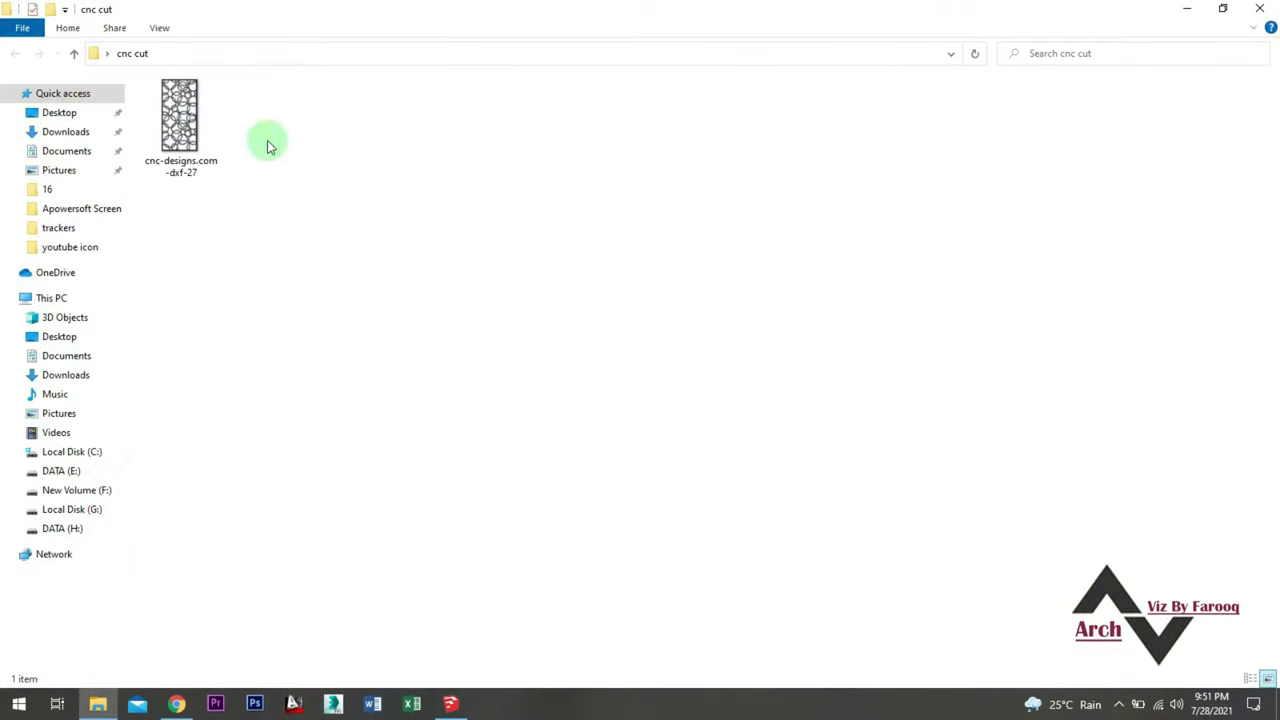
pyautogui.rightClick(322, 228)
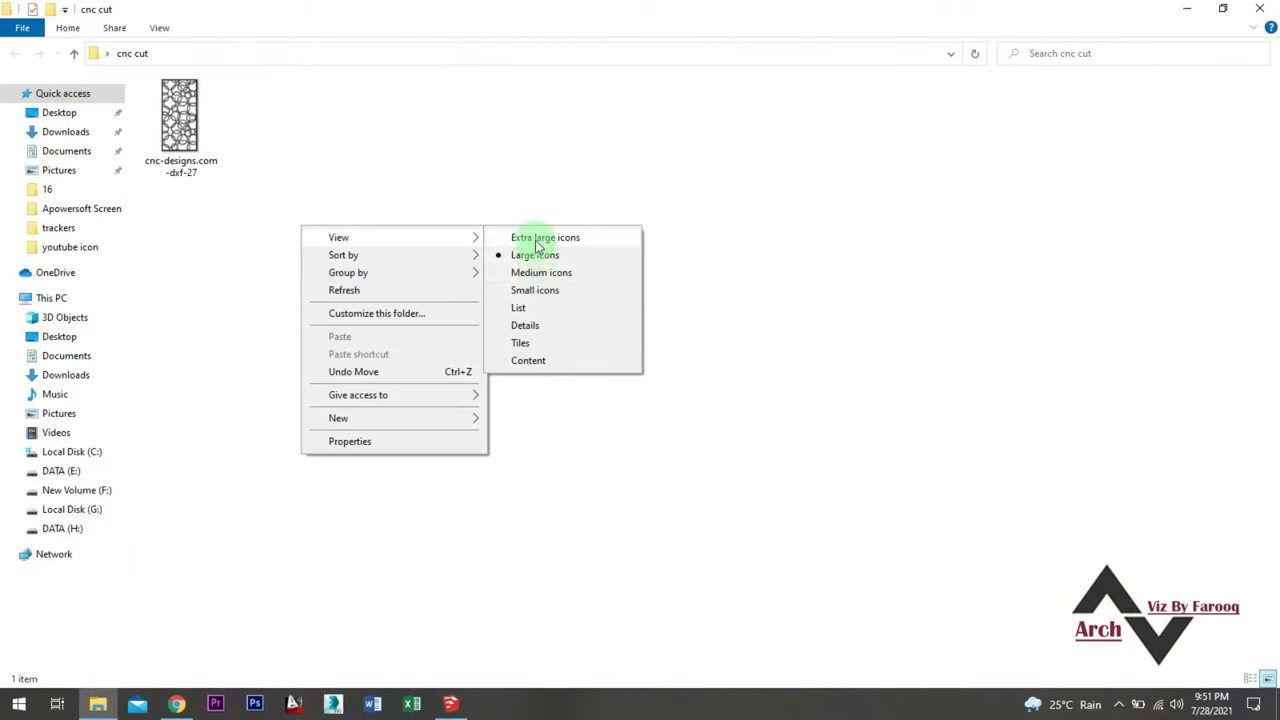
pyautogui.click(534, 242)
pyautogui.click(268, 160)
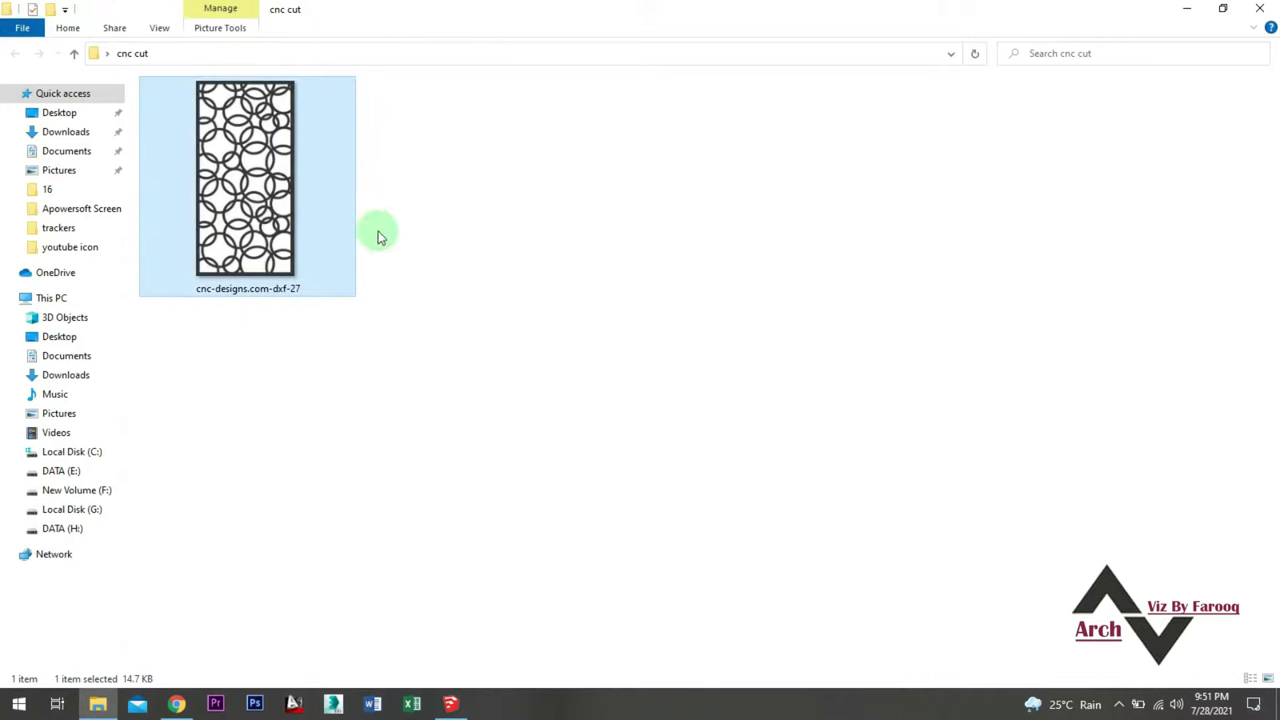
pyautogui.click(418, 272)
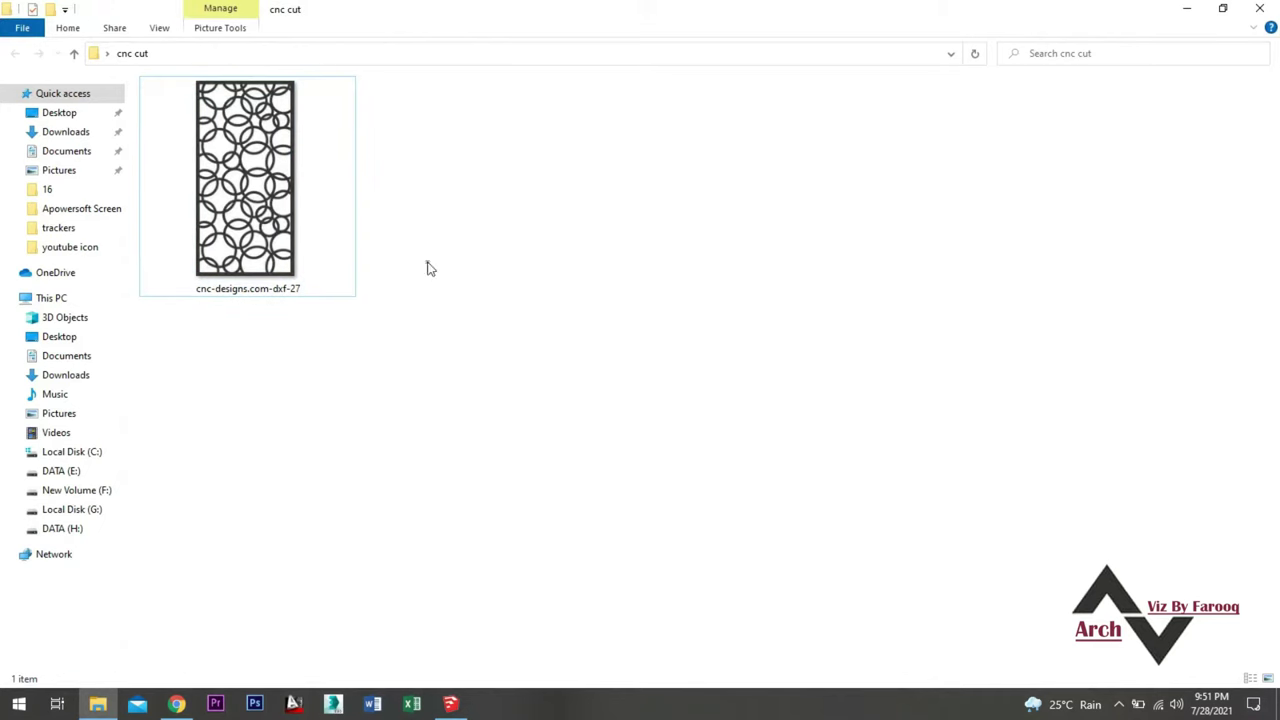
pyautogui.click(279, 215)
pyautogui.doubleClick(279, 212)
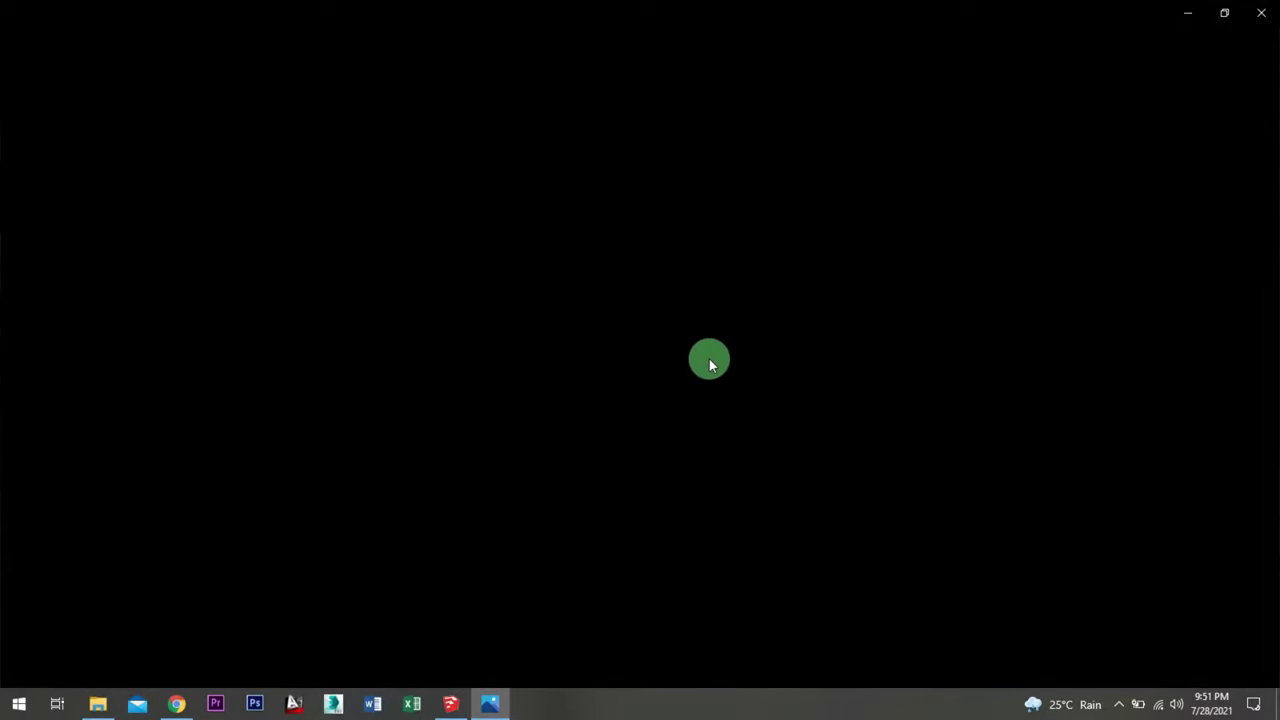
# Check the image, close Photos and minimize the folder window
pyautogui.scroll(3, 706, 355)
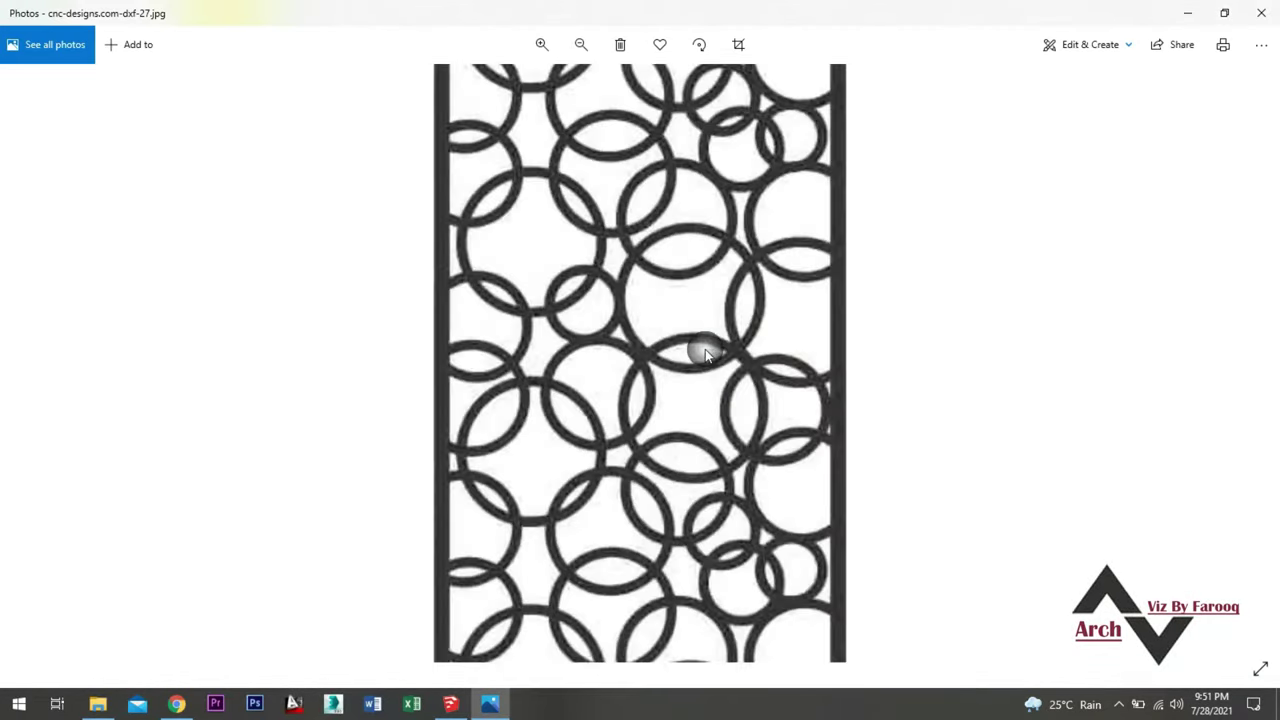
pyautogui.scroll(-1, 700, 313)
pyautogui.scroll(-2, 700, 313)
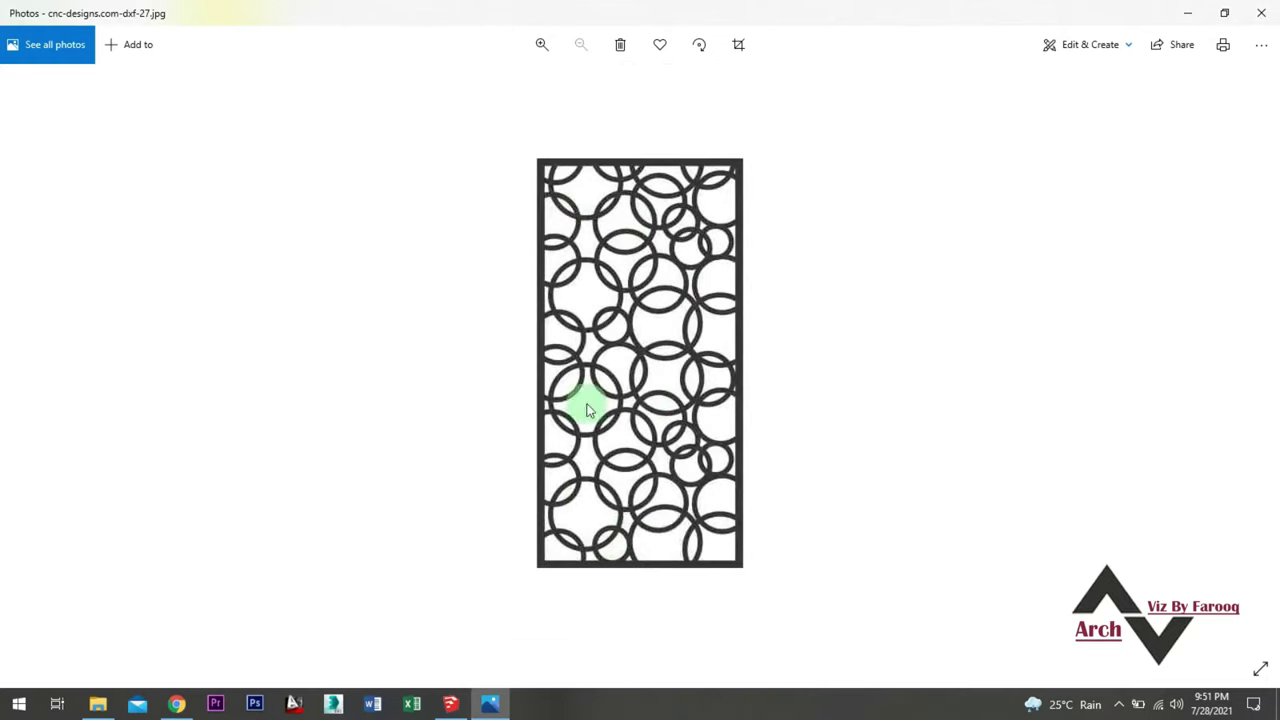
pyautogui.click(1263, 13)
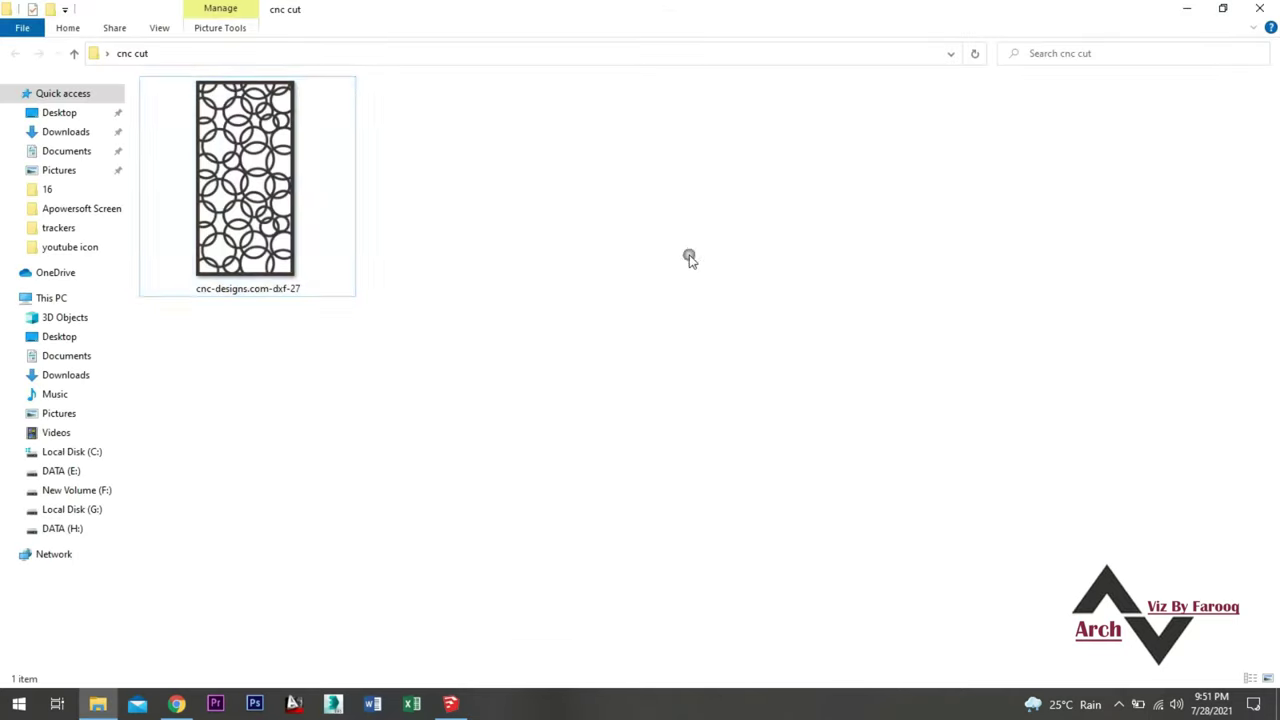
pyautogui.click(1188, 20)
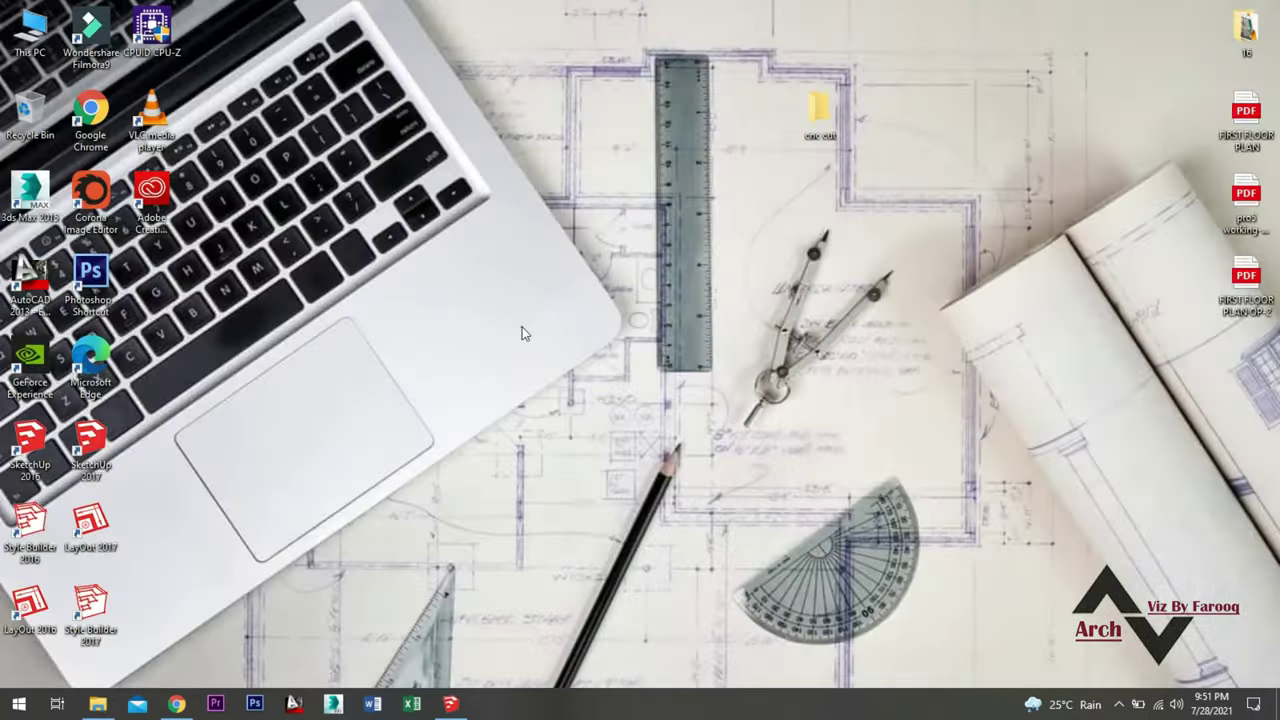
# Search Google for 'jpg to dxf converter for pc' in a new Chrome tab
pyautogui.moveTo(918, 62); pyautogui.dragTo(919, 58)
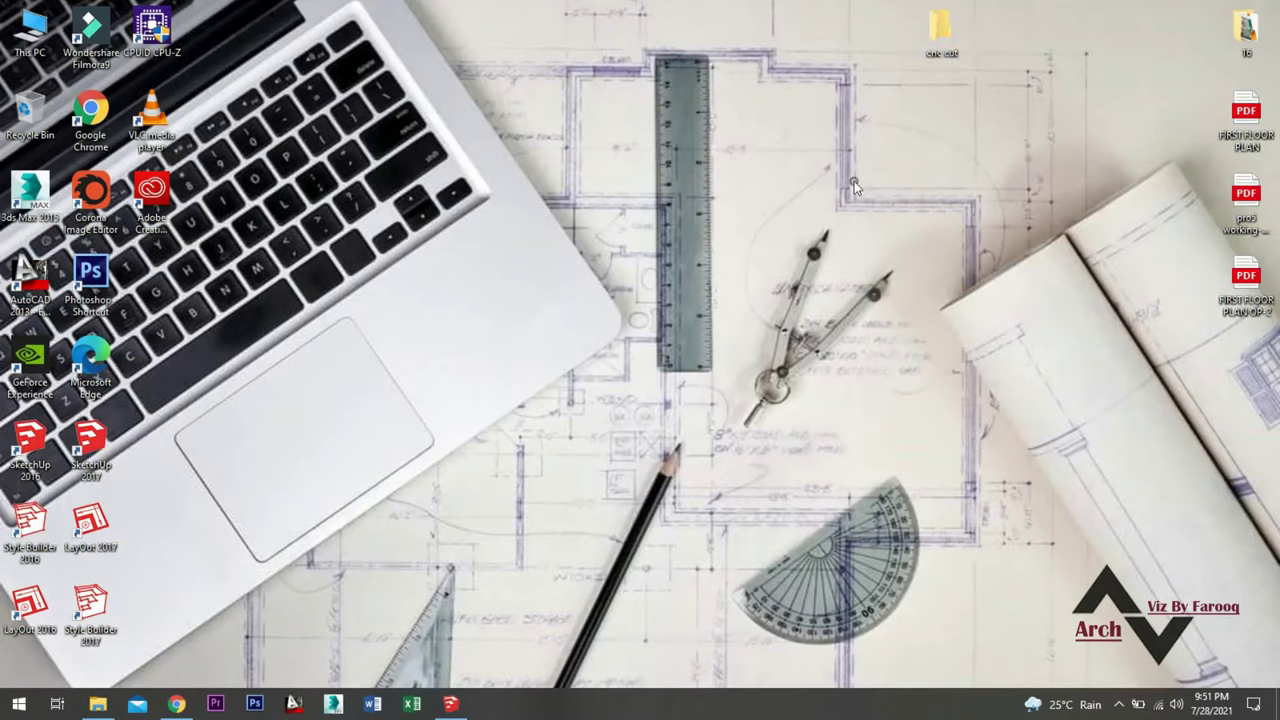
pyautogui.click(176, 704)
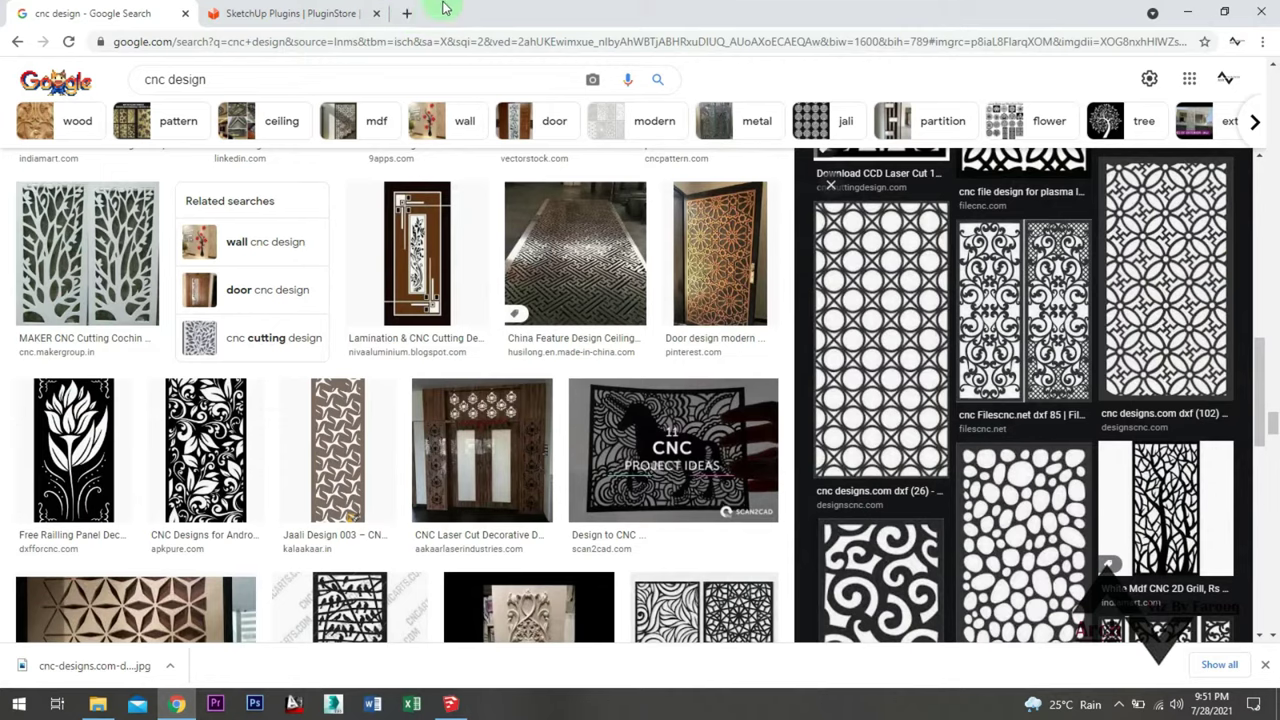
pyautogui.click(407, 14)
pyautogui.click(310, 39)
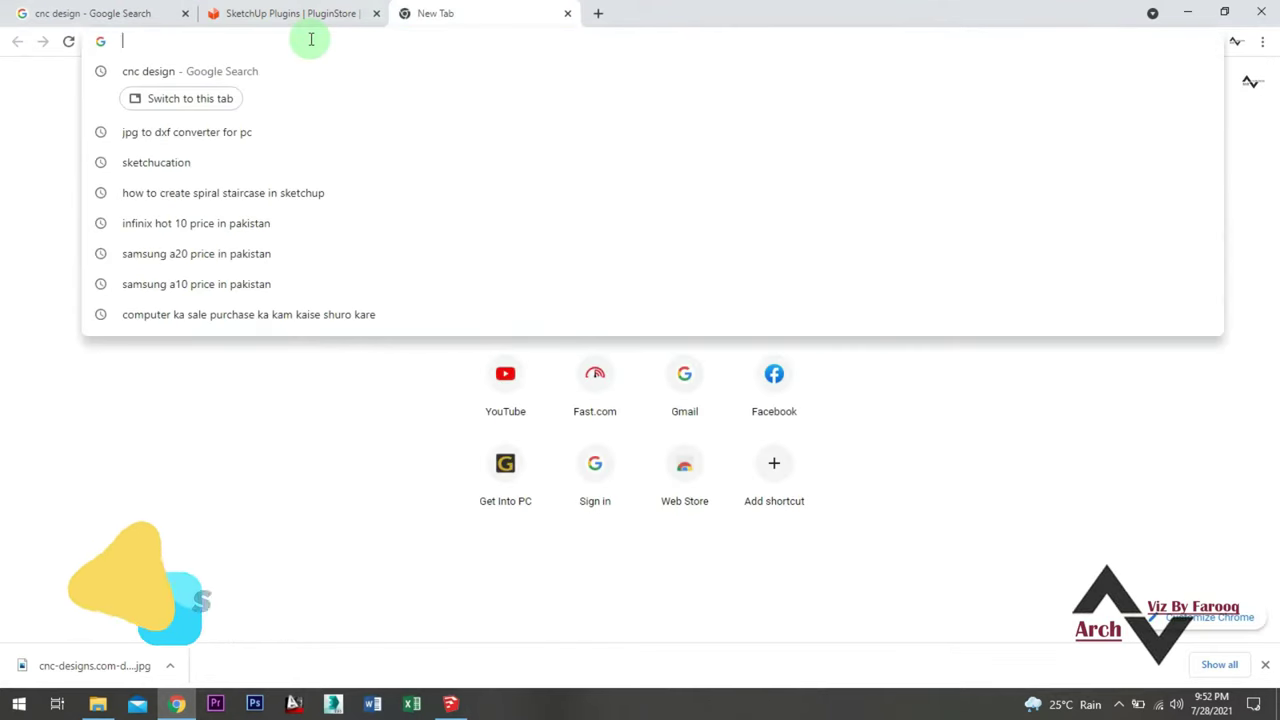
pyautogui.write('j')
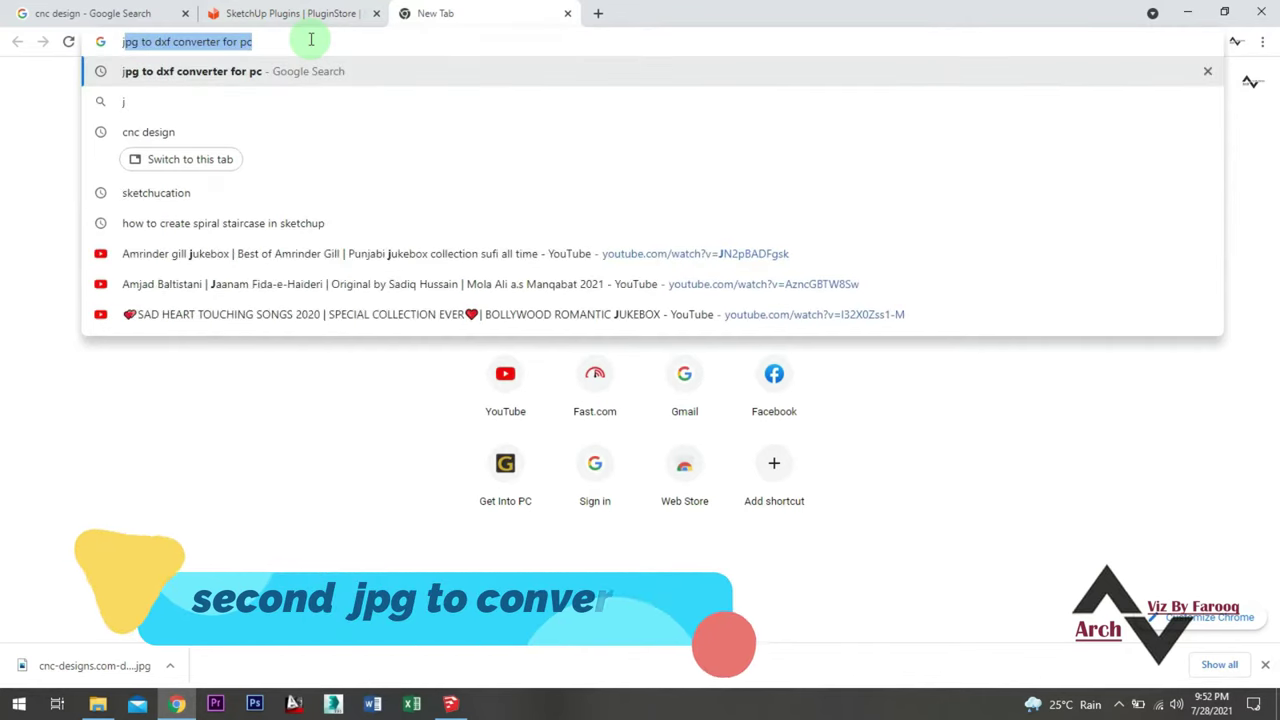
pyautogui.write('p')
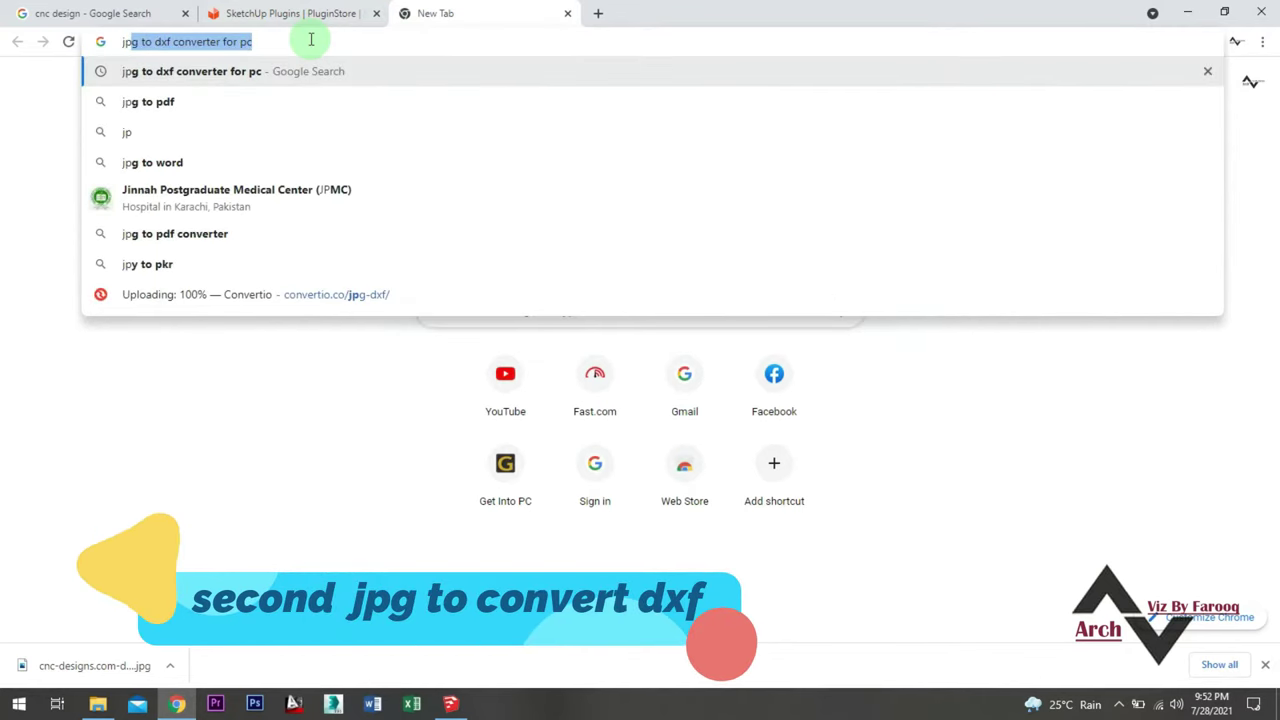
pyautogui.press('Right')
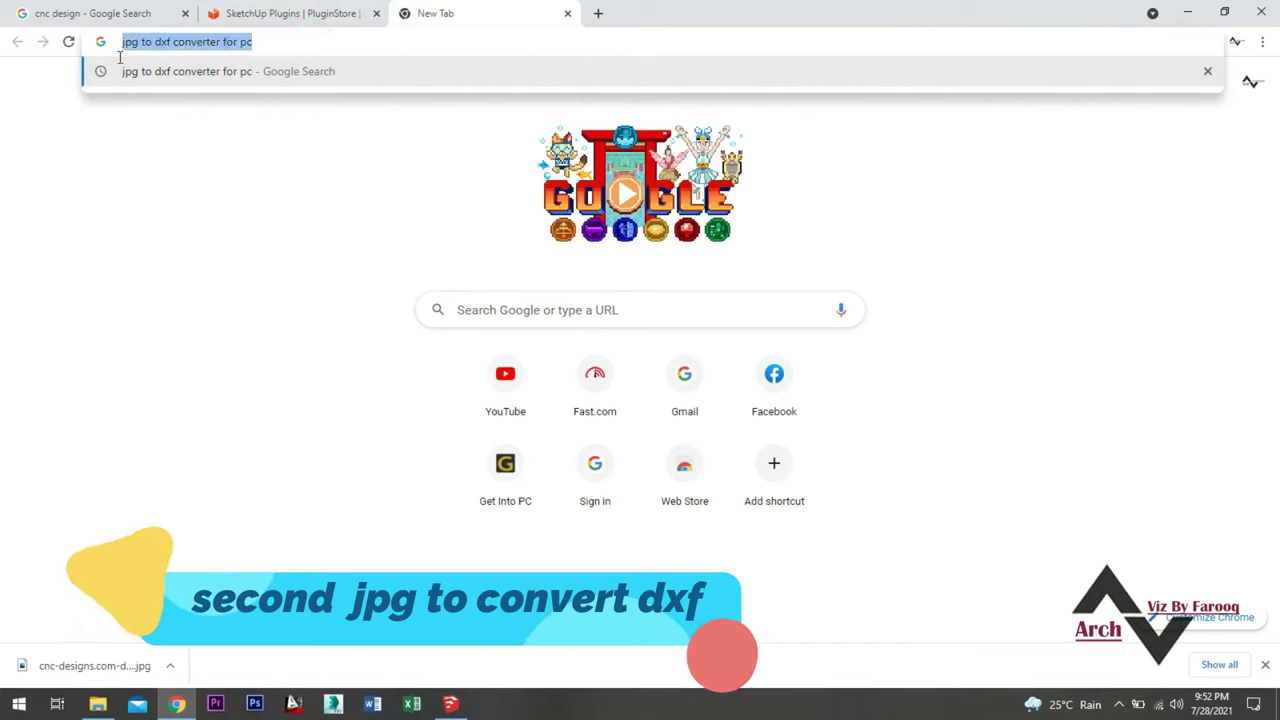
pyautogui.click(258, 41)
pyautogui.press('Return')
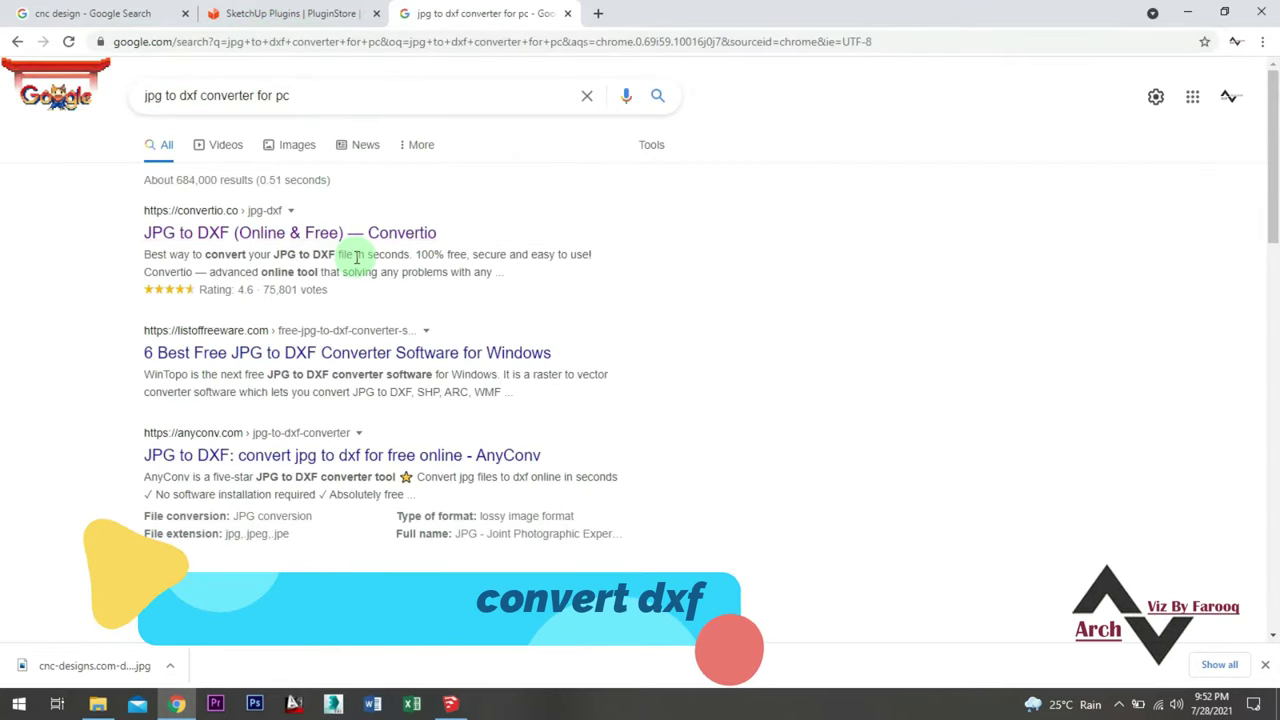
# Open Convertio's JPG to DXF tool and upload cnc-designs.com-dxf-27.jpg from cnc cut
pyautogui.click(250, 240)
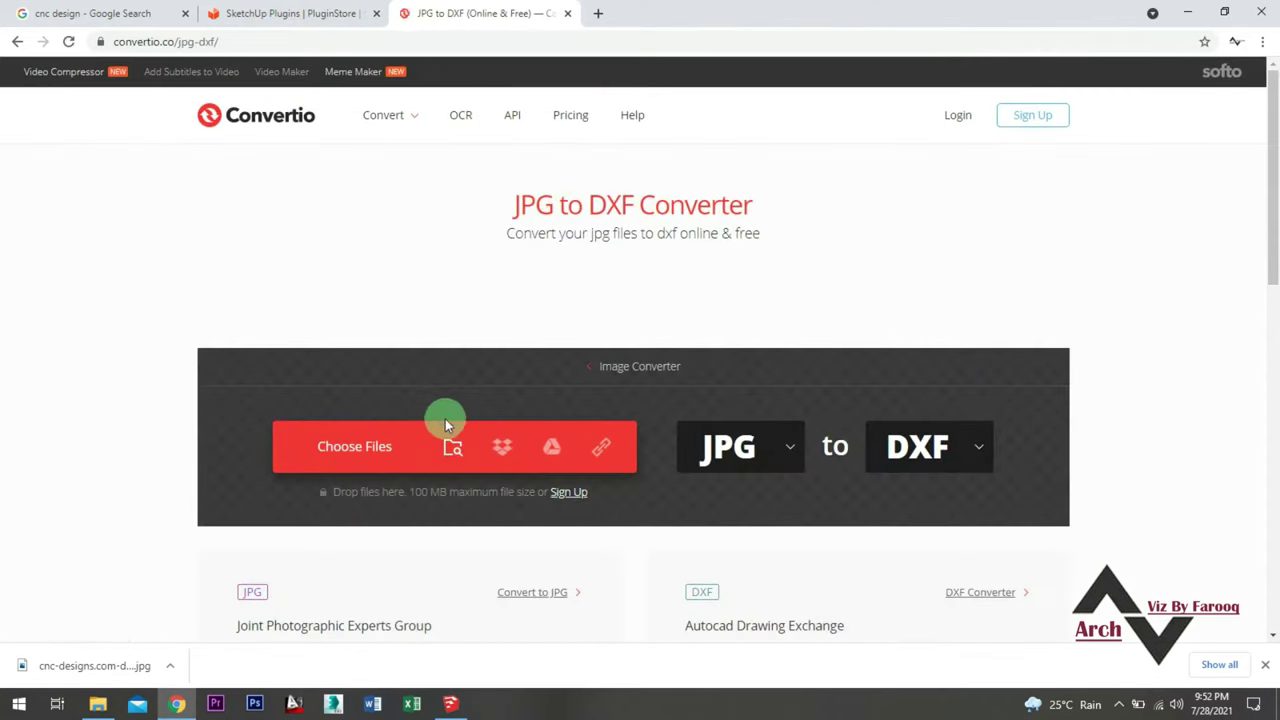
pyautogui.click(744, 468)
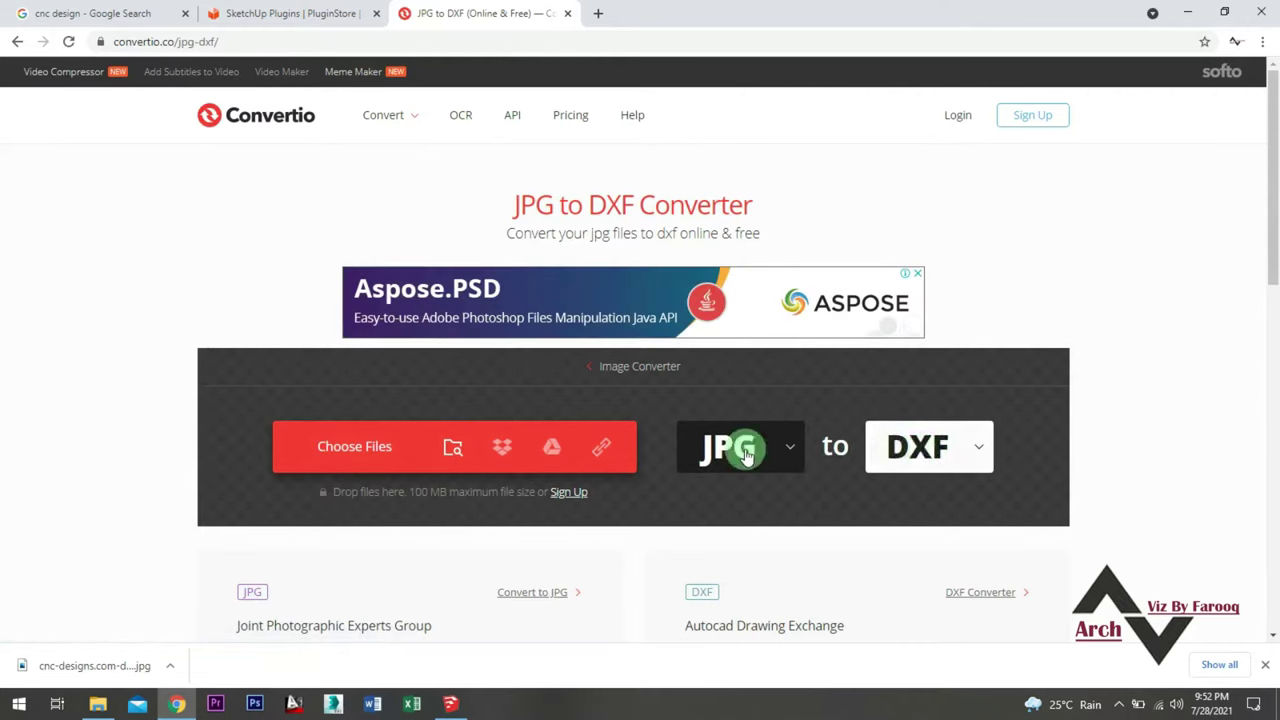
pyautogui.click(342, 452)
pyautogui.click(100, 183)
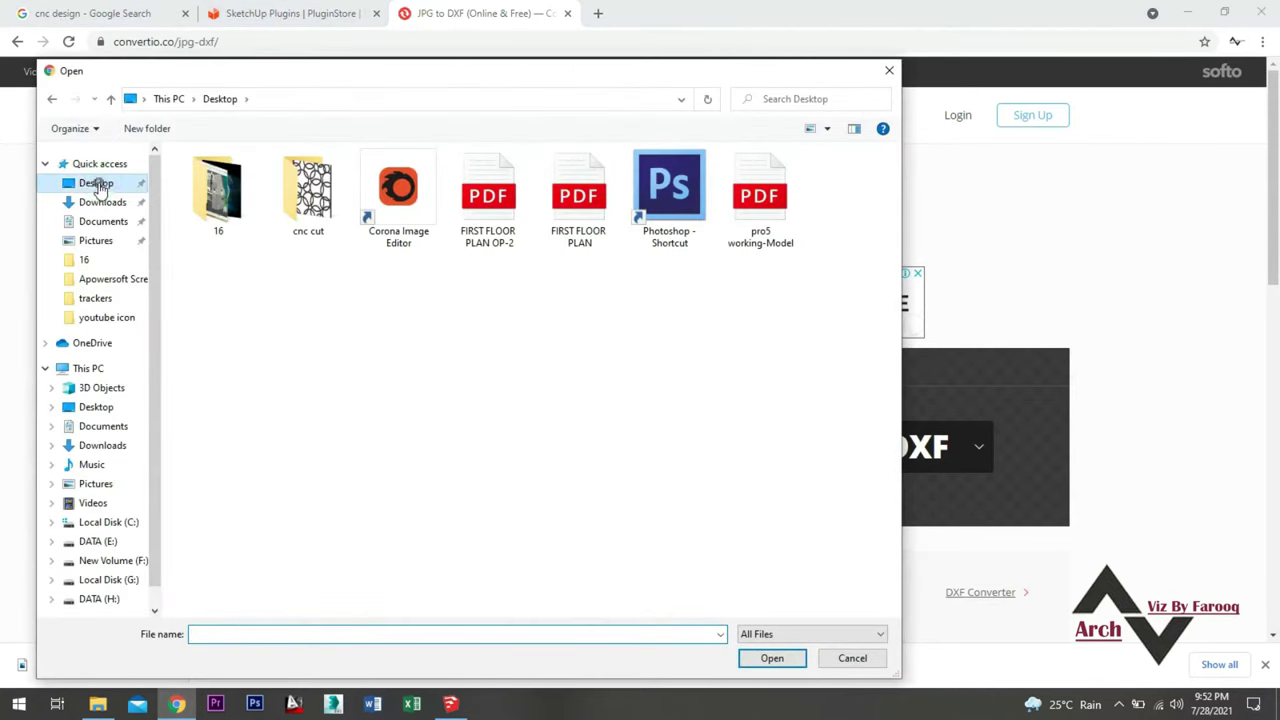
pyautogui.doubleClick(300, 195)
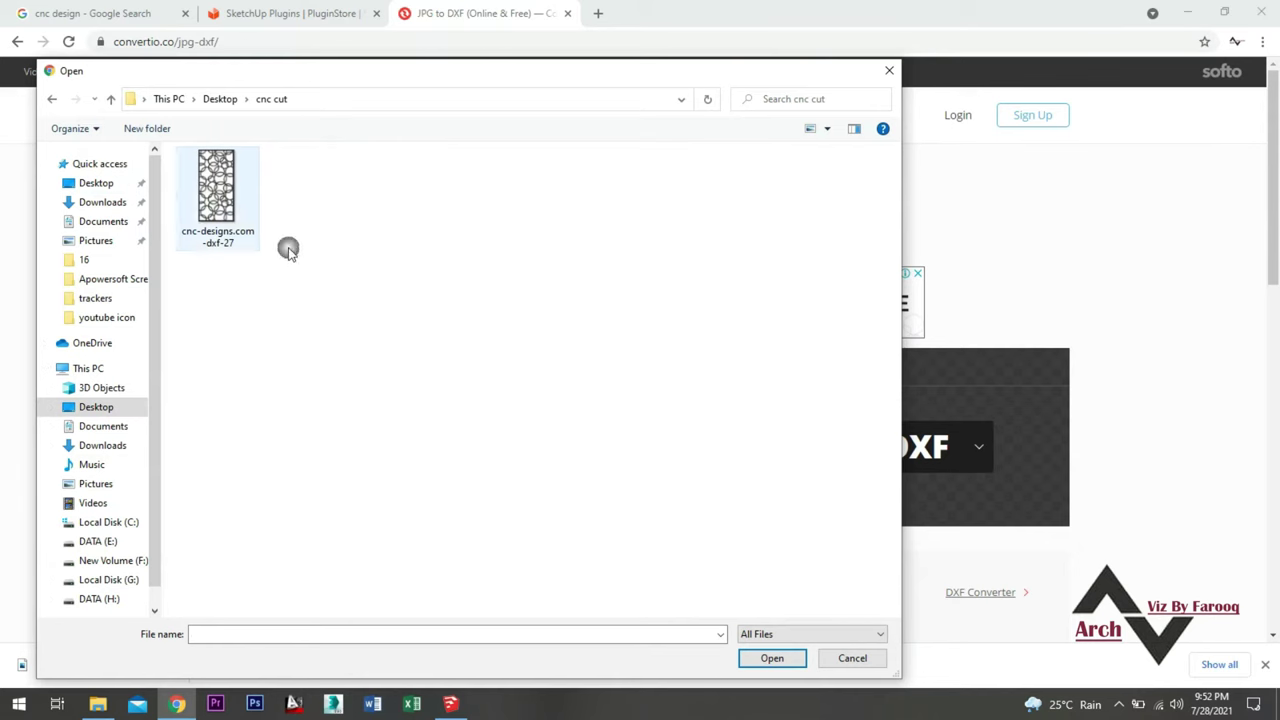
pyautogui.click(218, 200)
pyautogui.click(771, 658)
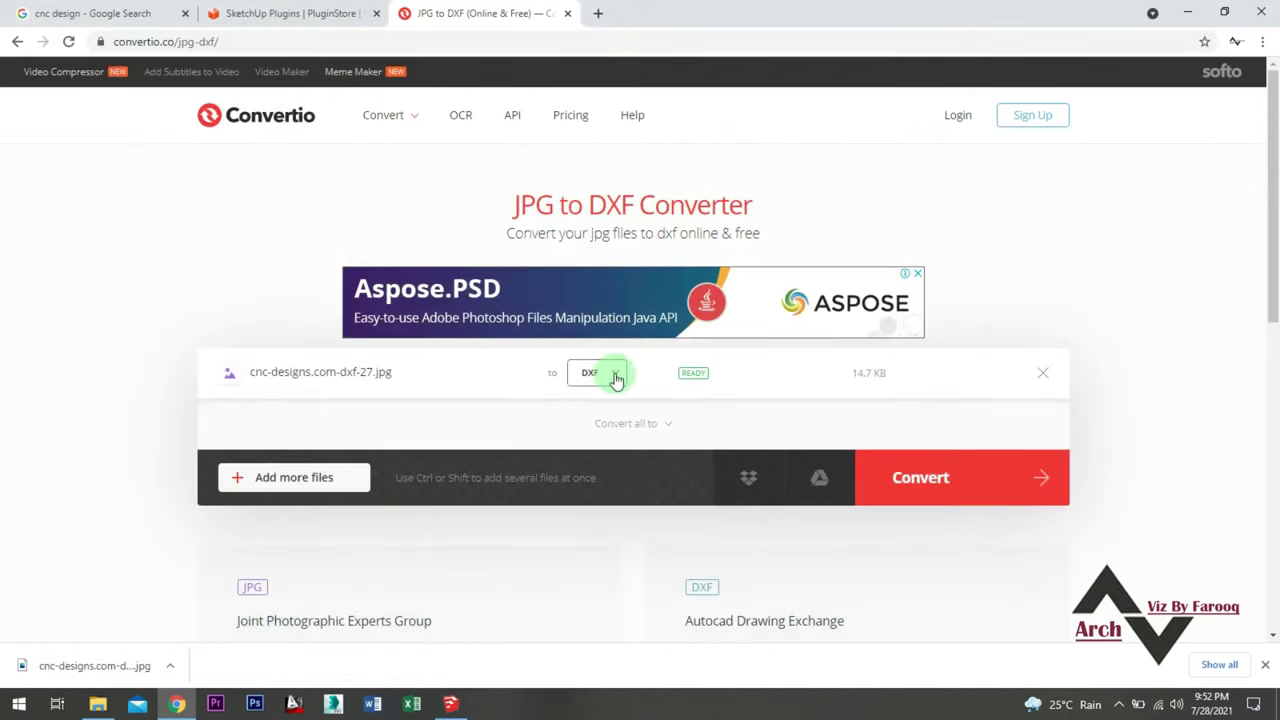
# Keep DXF as output, convert, and download cnc-designs.com-dxf-27.dxf (194 KB)
pyautogui.click(614, 378)
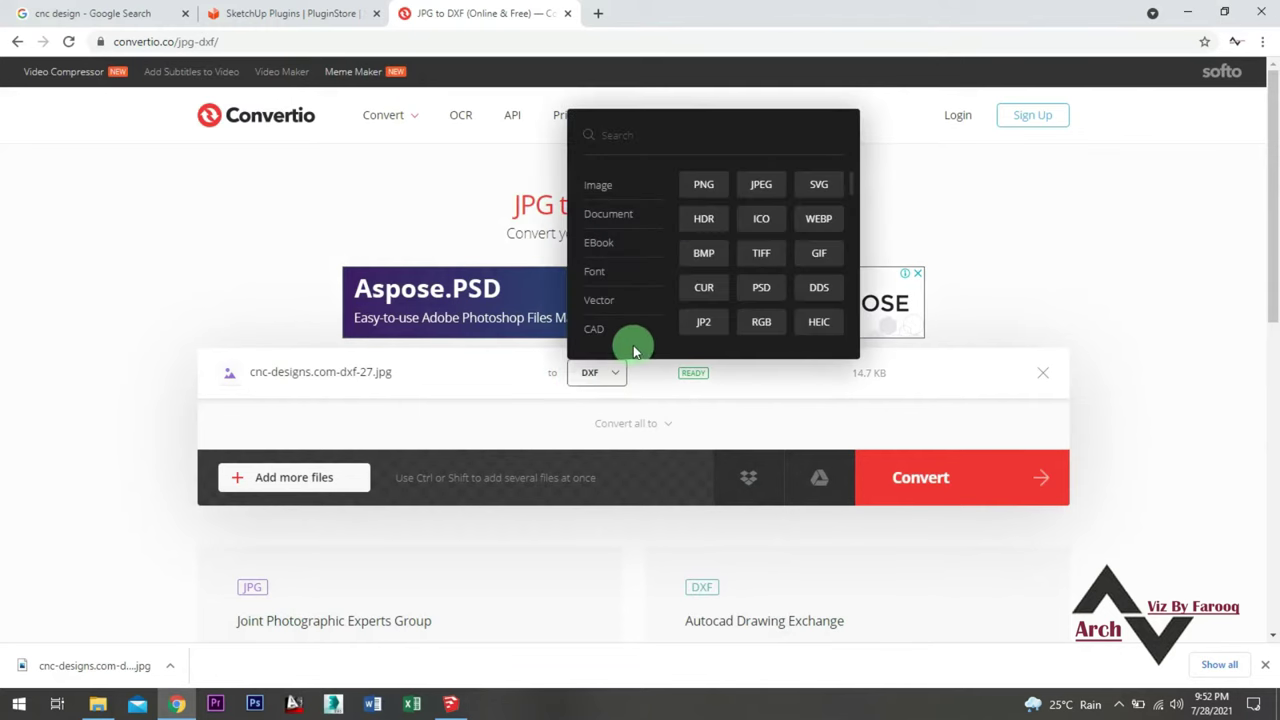
pyautogui.click(618, 381)
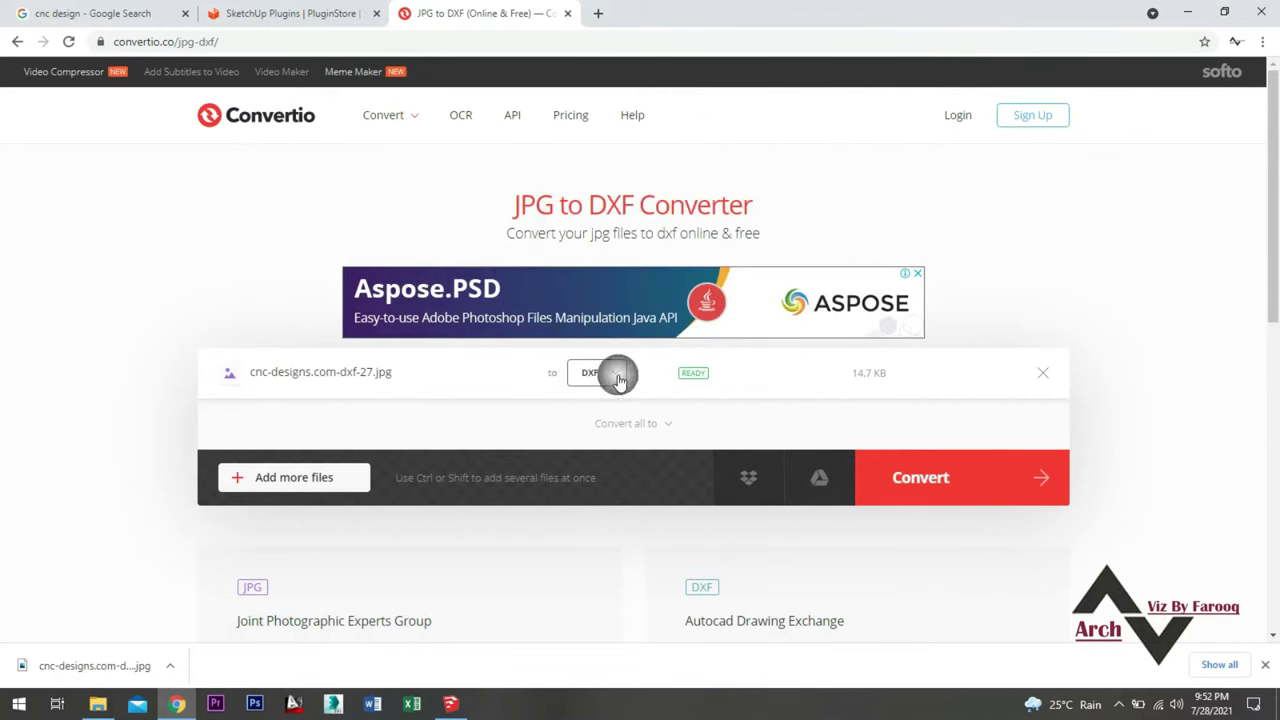
pyautogui.click(619, 379)
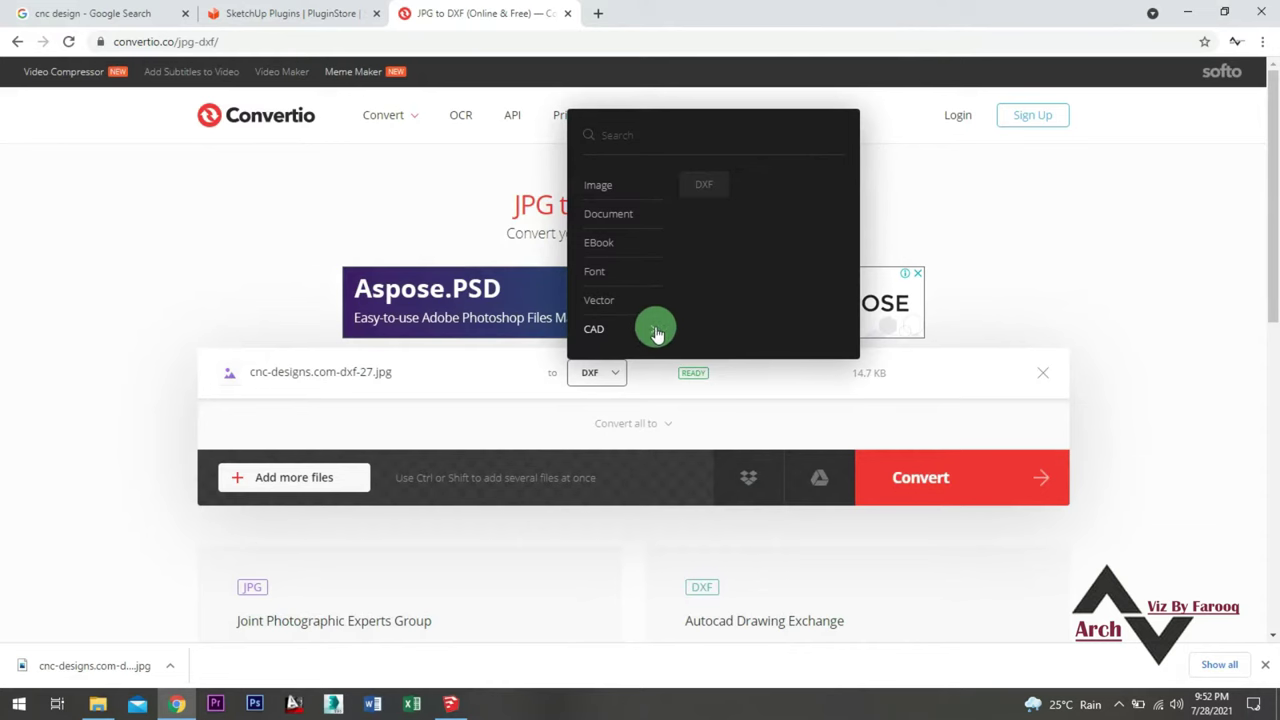
pyautogui.click(588, 200)
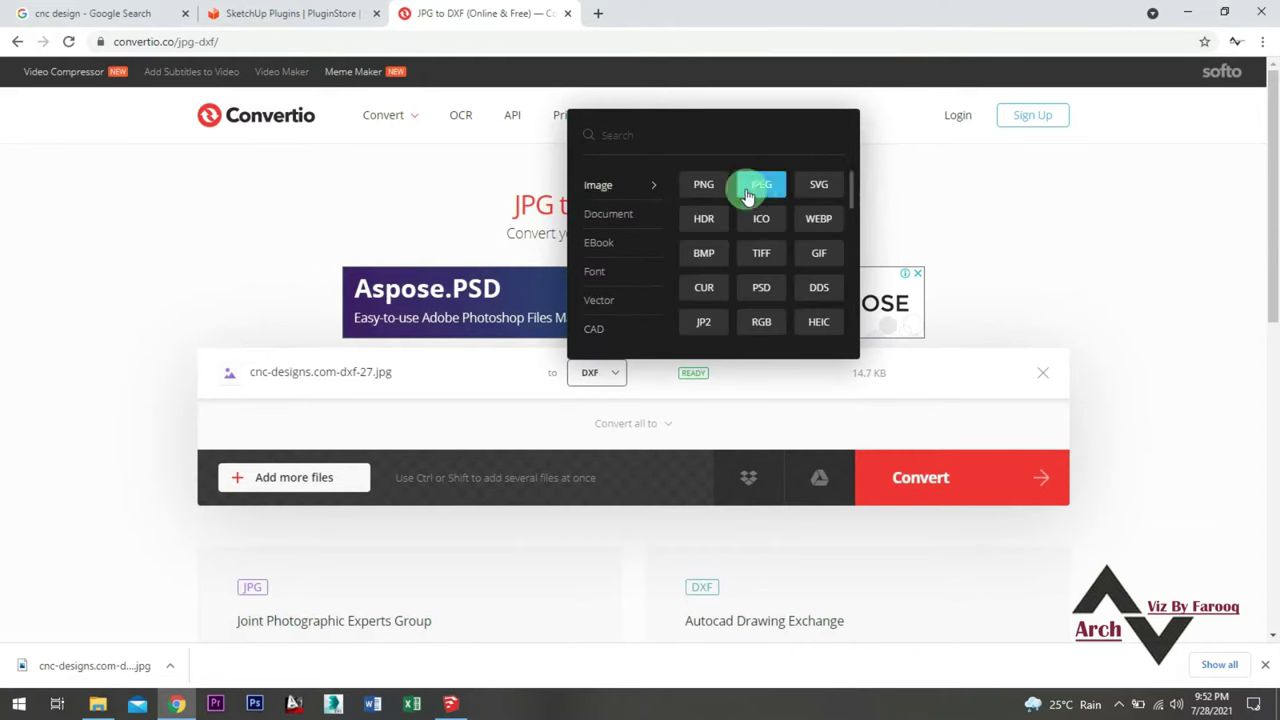
pyautogui.click(618, 376)
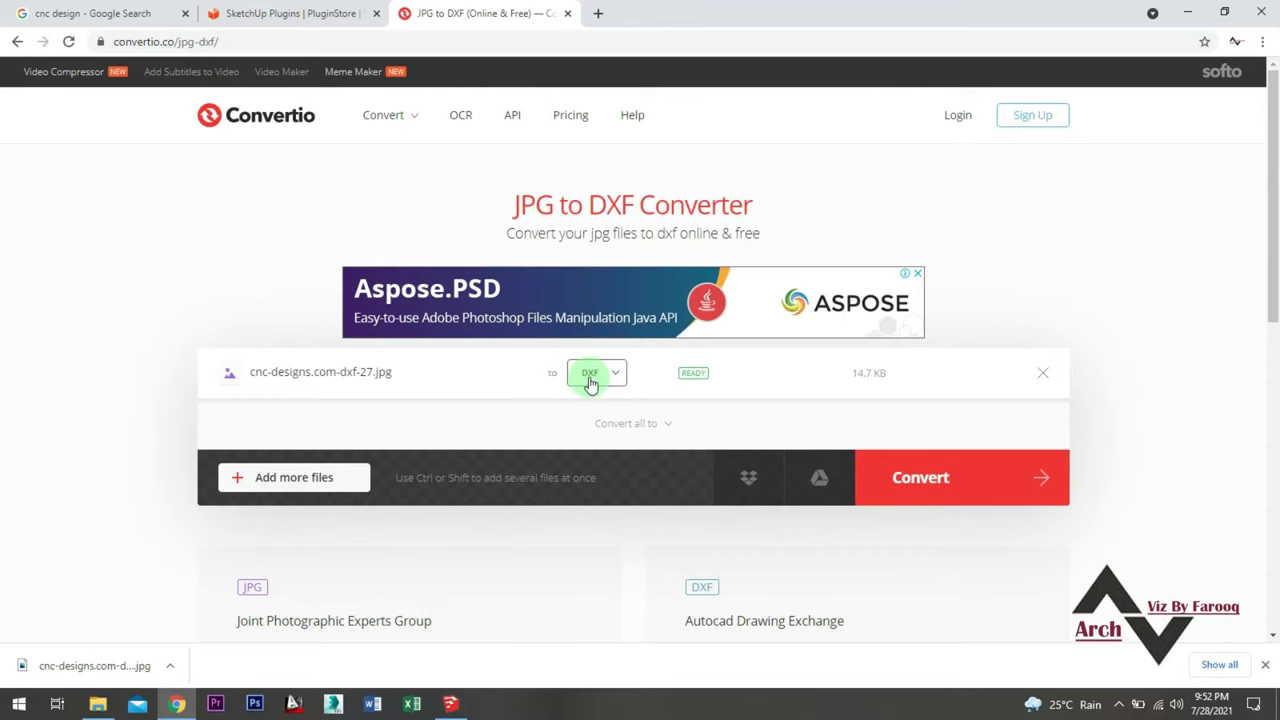
pyautogui.click(935, 483)
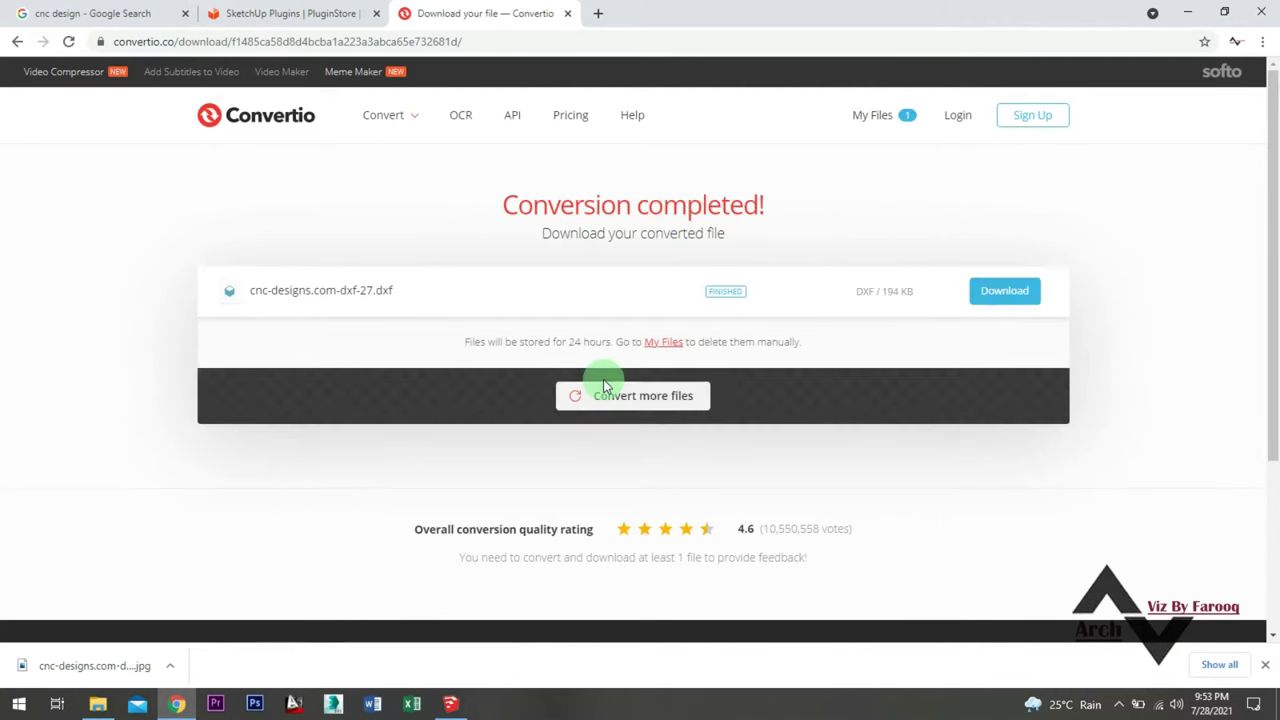
pyautogui.click(1001, 292)
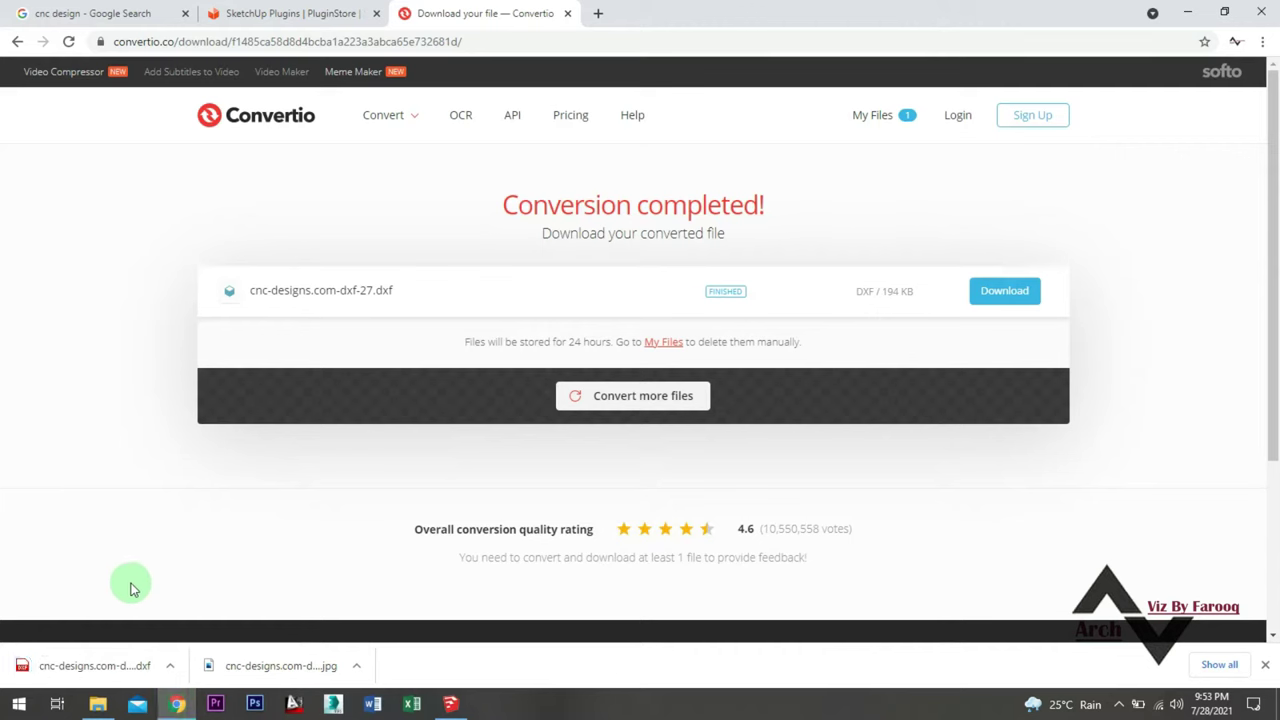
# Show the downloaded DXF in its Downloads folder and cut it
pyautogui.click(170, 670)
pyautogui.click(192, 612)
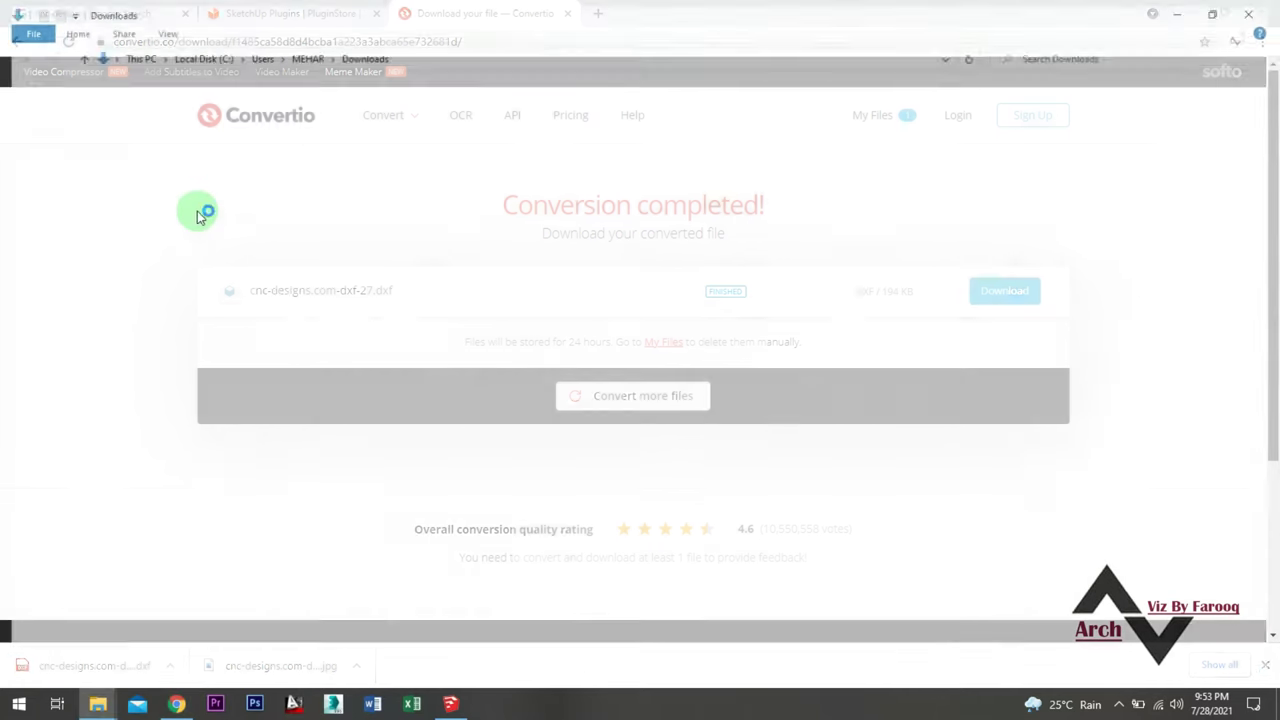
pyautogui.doubleClick(172, 158)
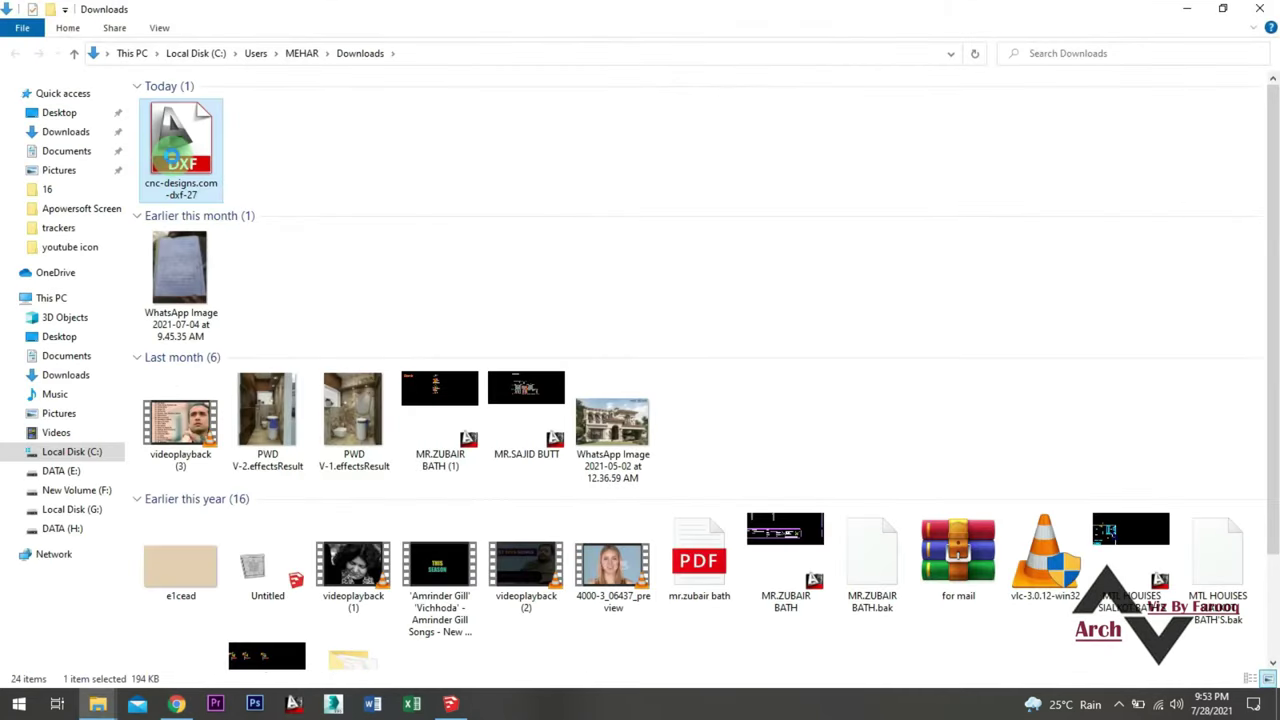
pyautogui.rightClick(172, 158)
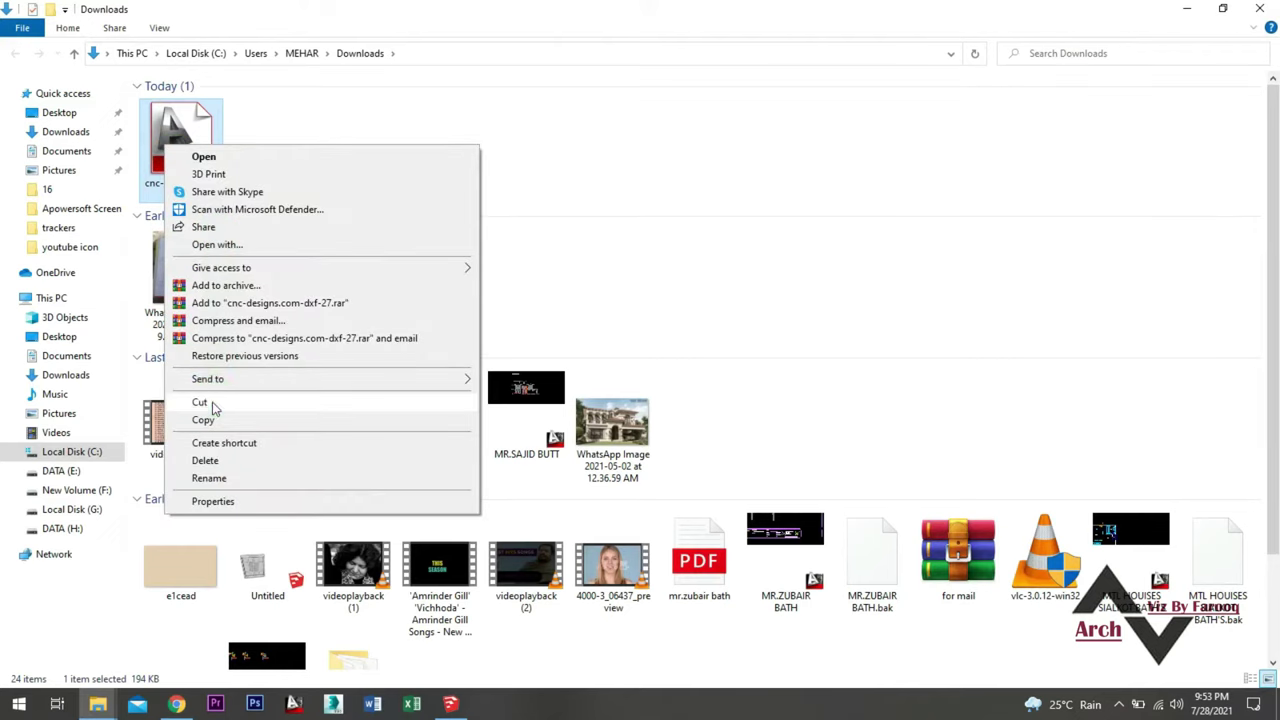
pyautogui.click(59, 140)
# Paste the DXF into the Desktop's cnc cut folder, shown as Extra large icons
pyautogui.click(57, 114)
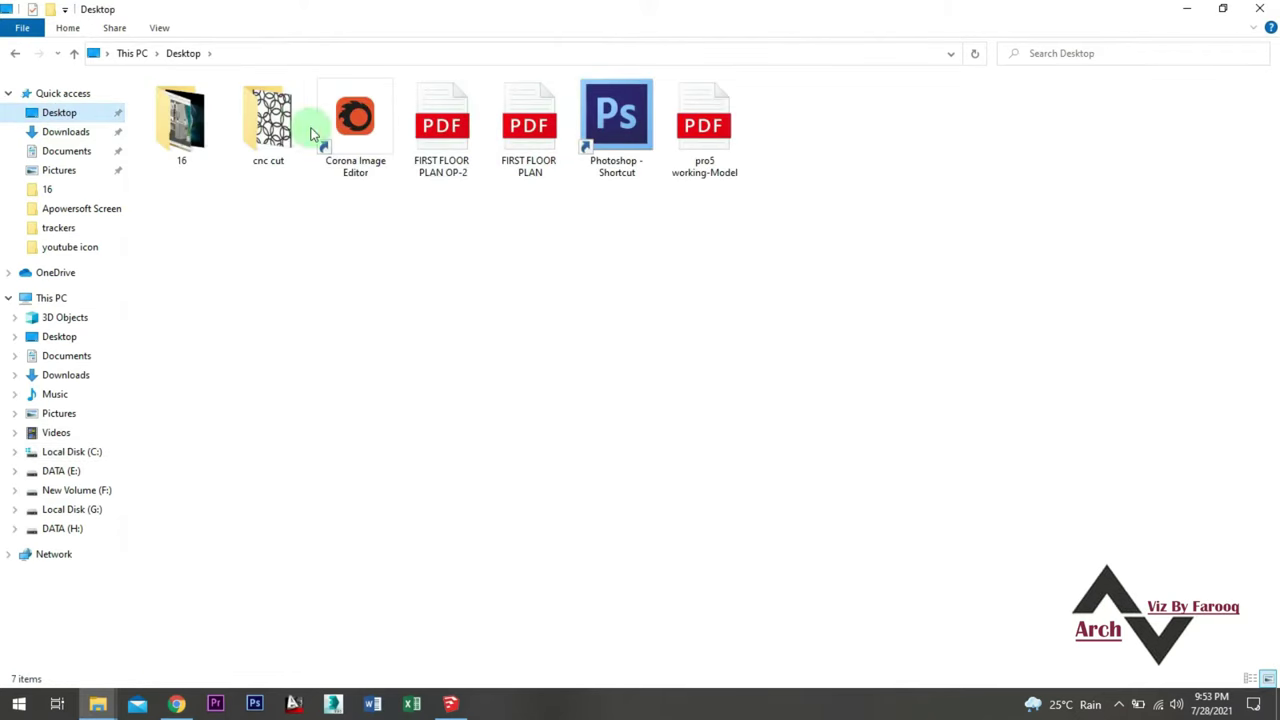
pyautogui.click(268, 120)
pyautogui.doubleClick(265, 128)
pyautogui.rightClick(306, 261)
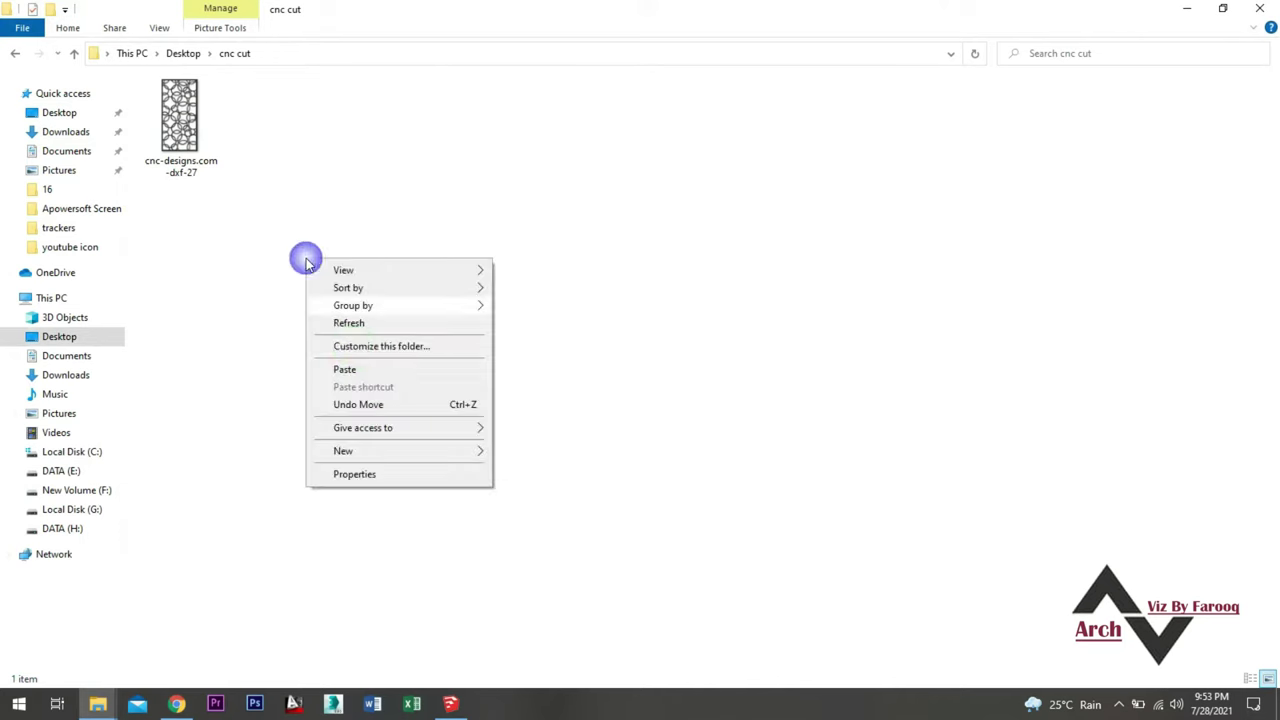
pyautogui.click(352, 370)
pyautogui.click(331, 276)
pyautogui.rightClick(332, 274)
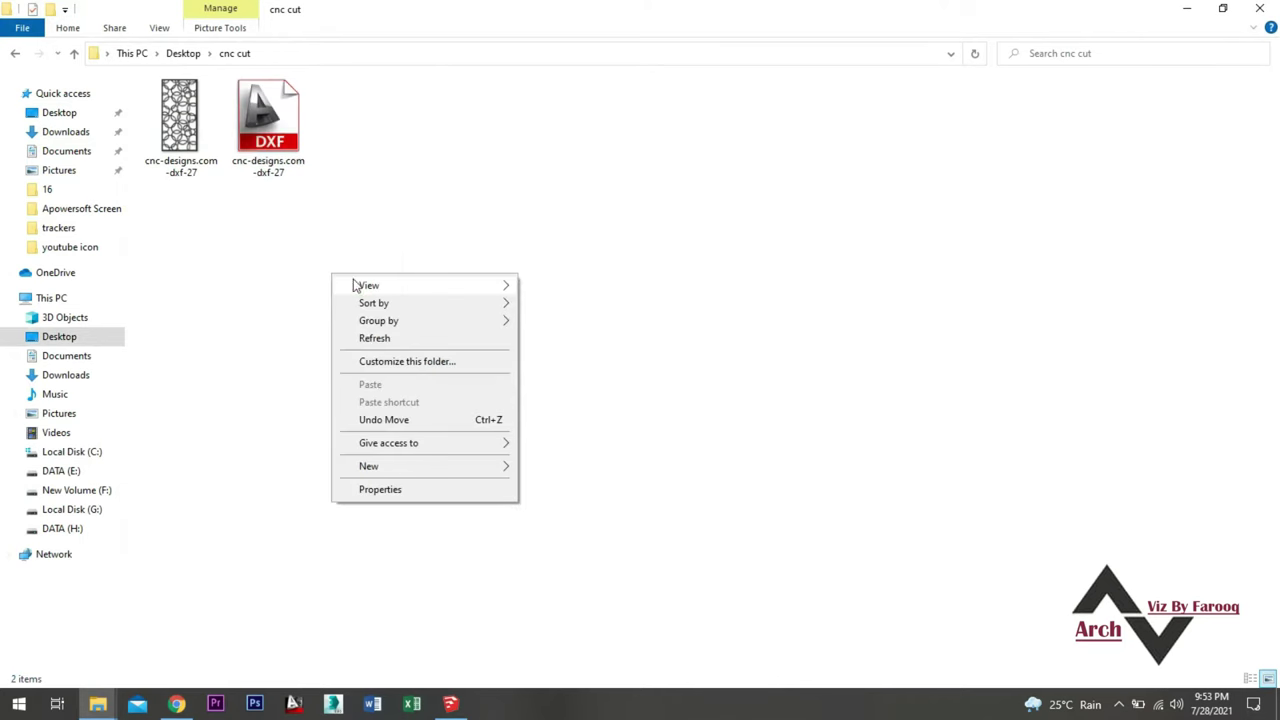
pyautogui.click(545, 287)
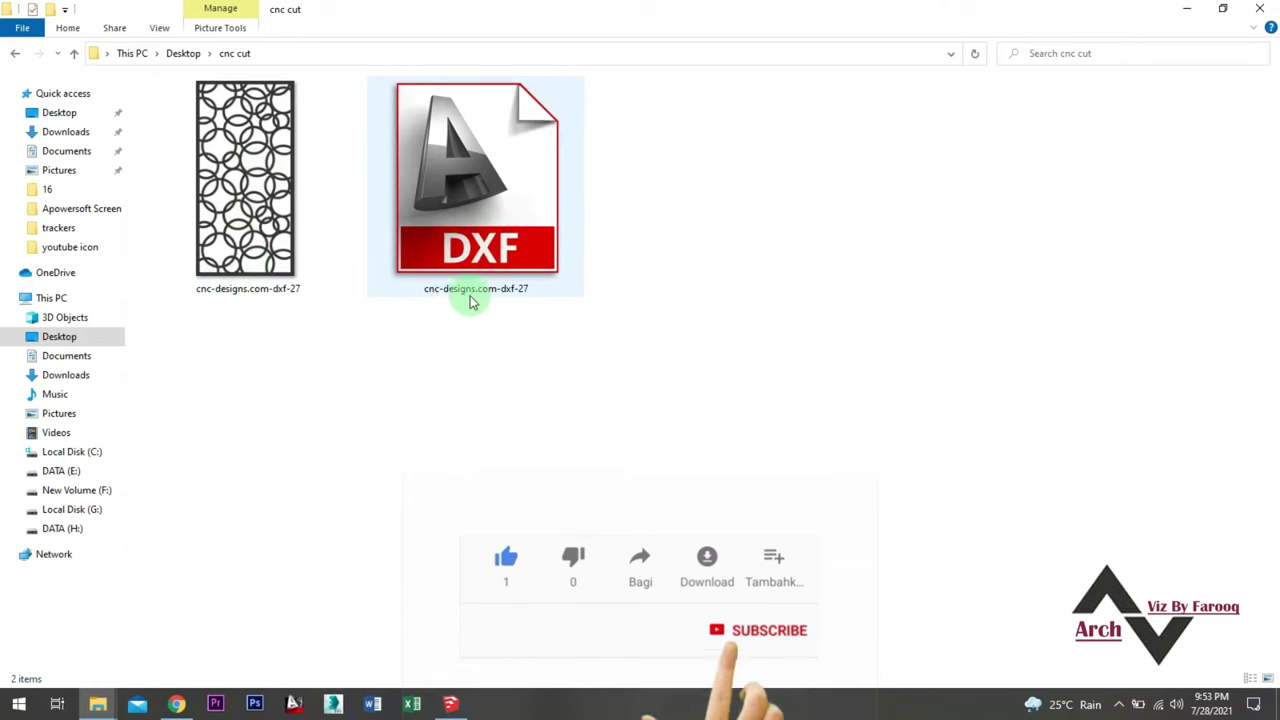
pyautogui.click(452, 703)
# Import cnc-designs.com-dxf-27.dxf from Desktop\cnc cut as AutoCAD Files, giving 117 2D polylines
pyautogui.moveTo(674, 317); pyautogui.dragTo(398, 428, button='middle')
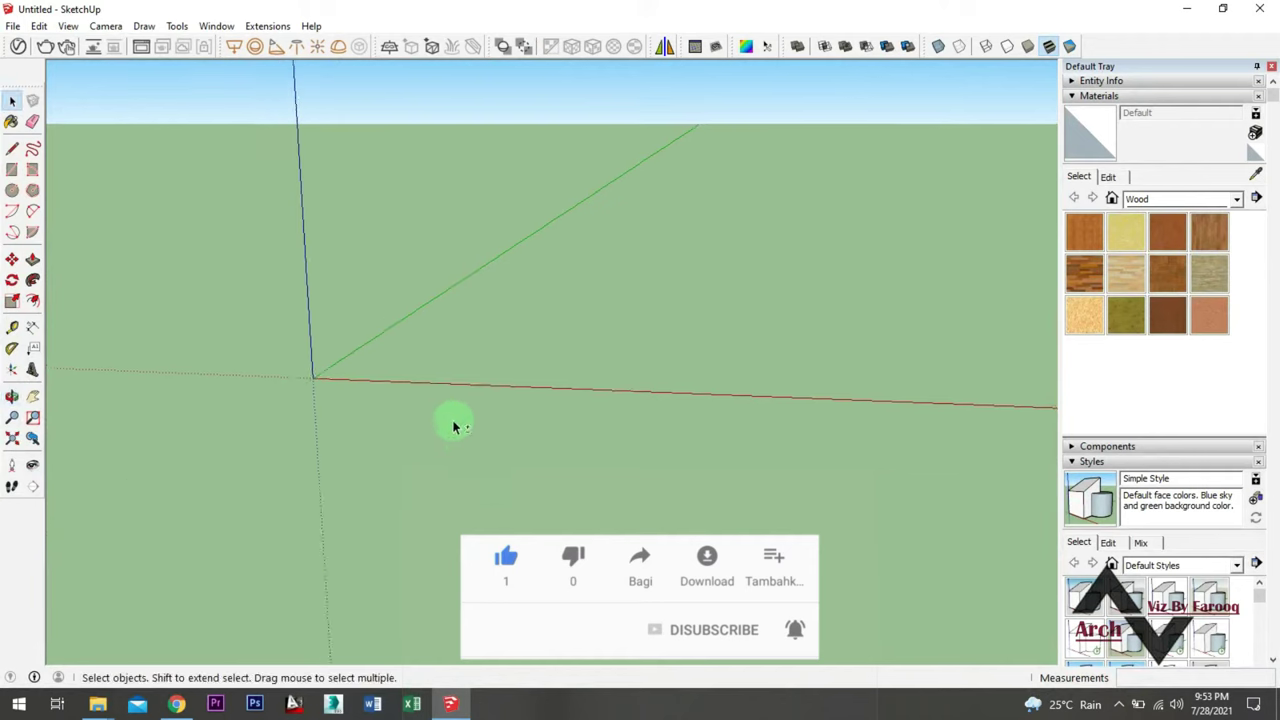
pyautogui.click(13, 26)
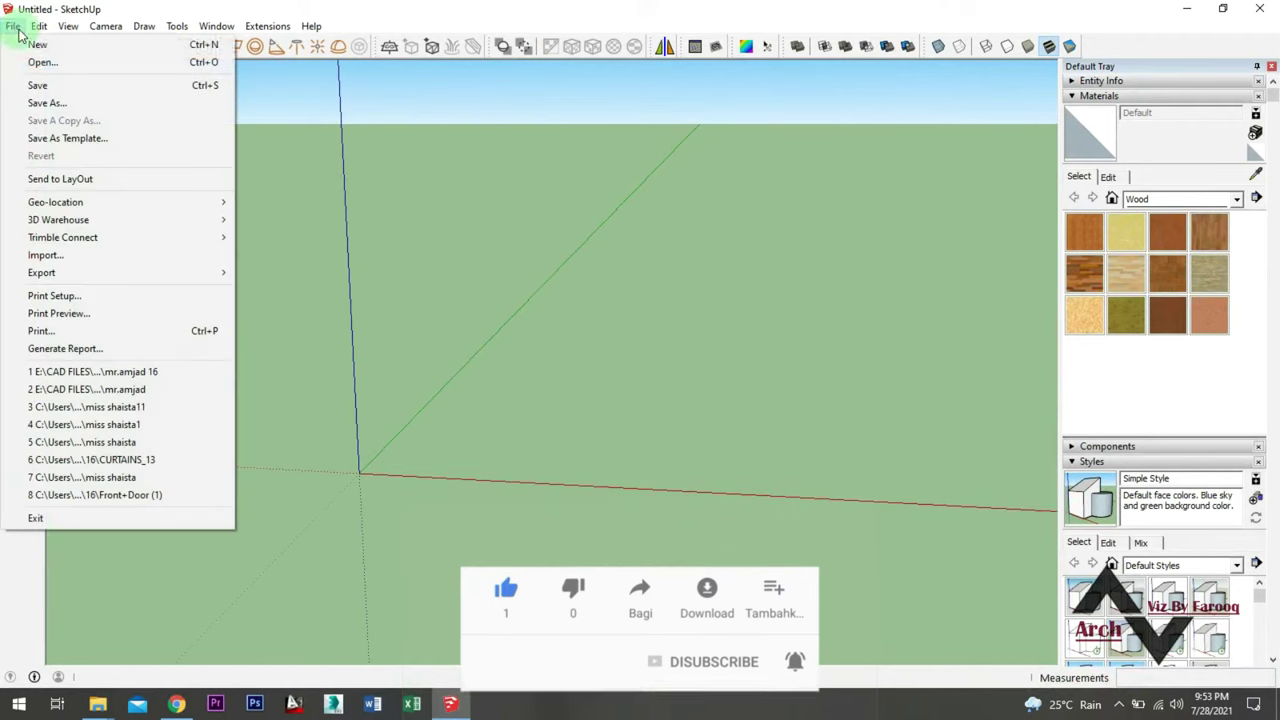
pyautogui.click(48, 256)
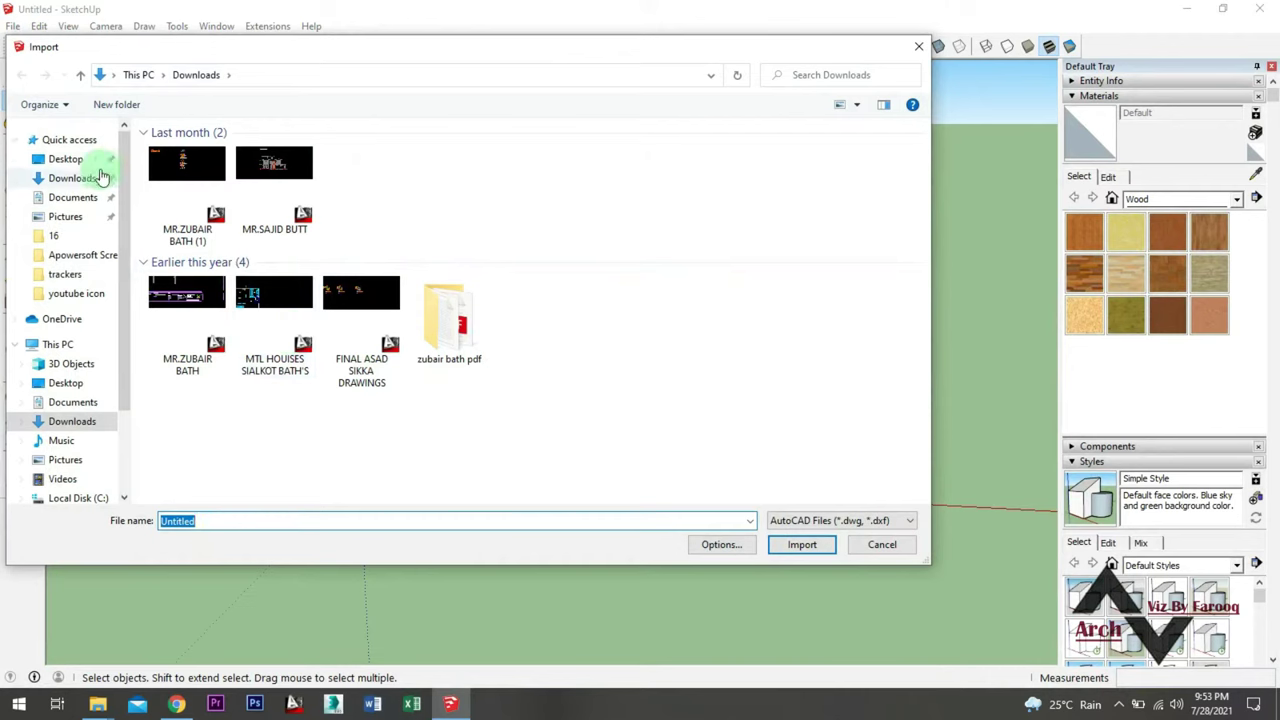
pyautogui.click(70, 159)
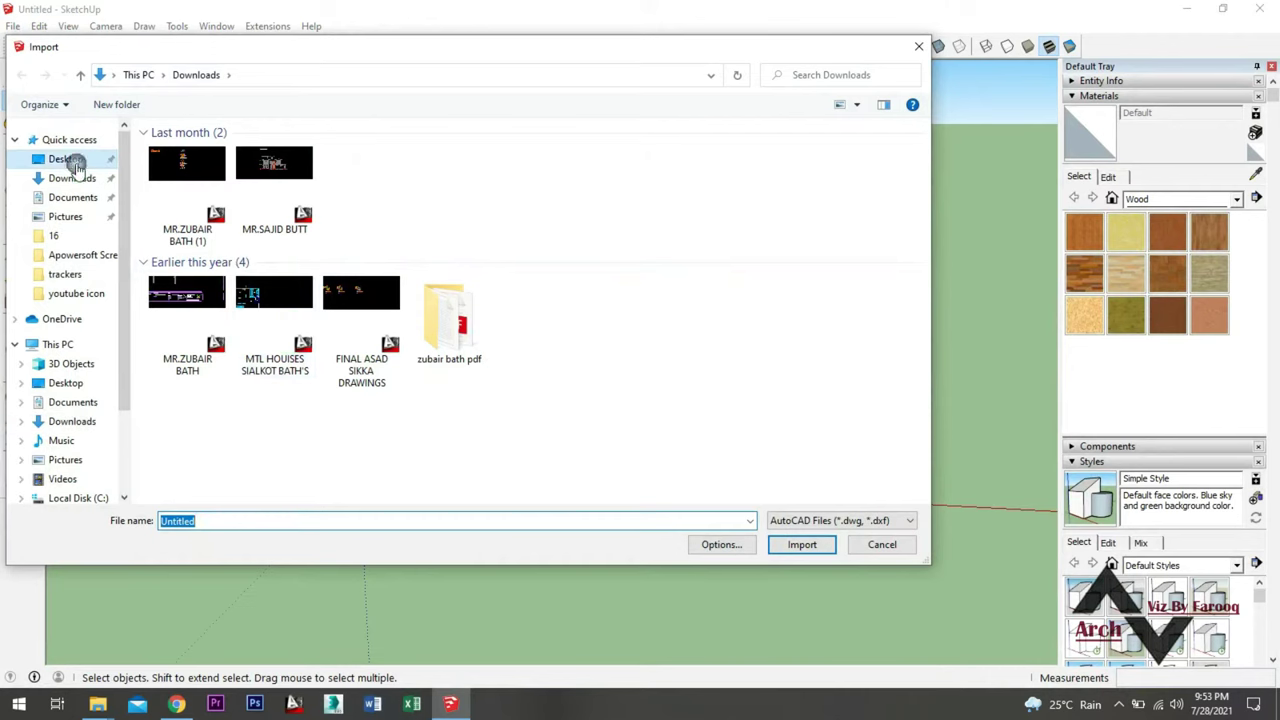
pyautogui.doubleClick(263, 165)
pyautogui.click(187, 172)
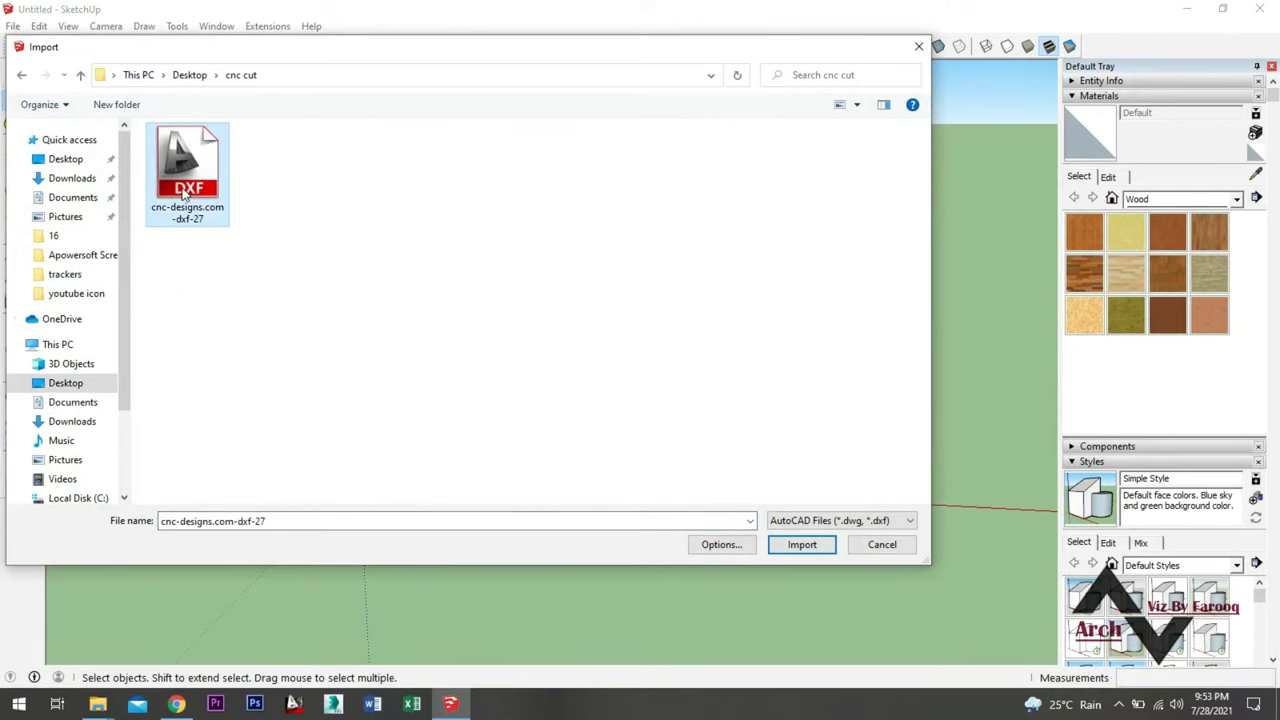
pyautogui.click(772, 522)
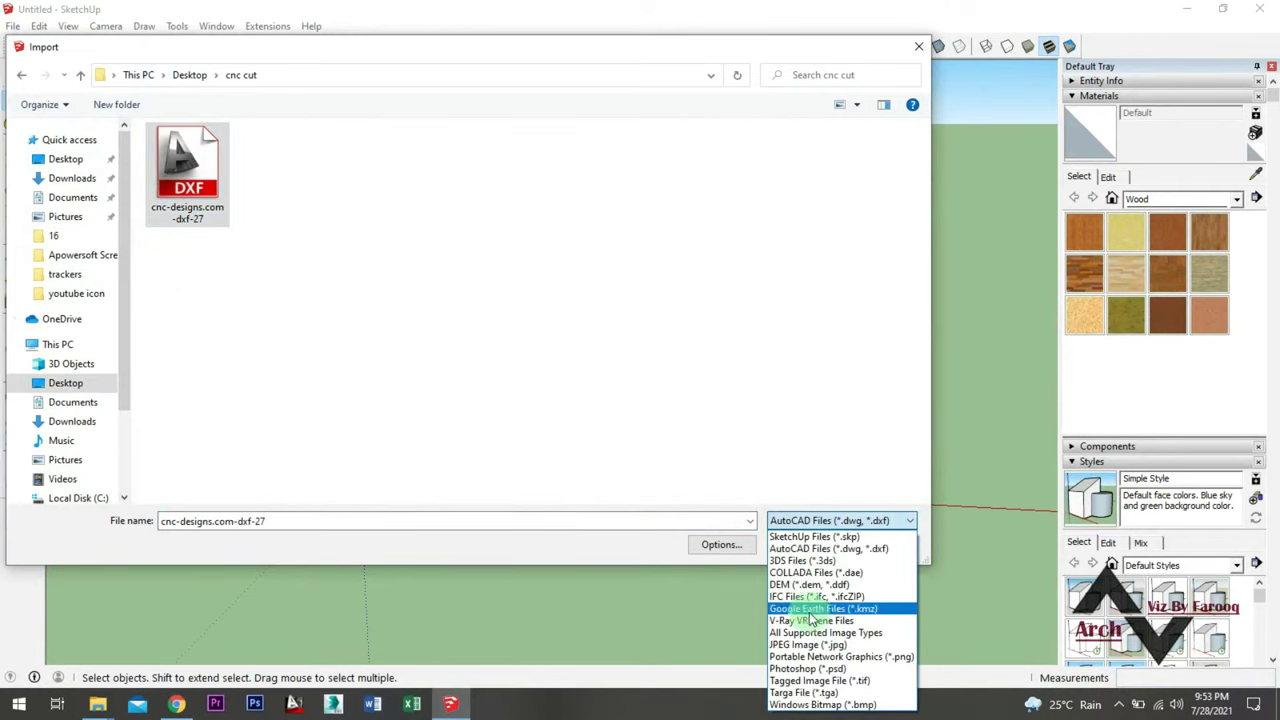
pyautogui.click(785, 527)
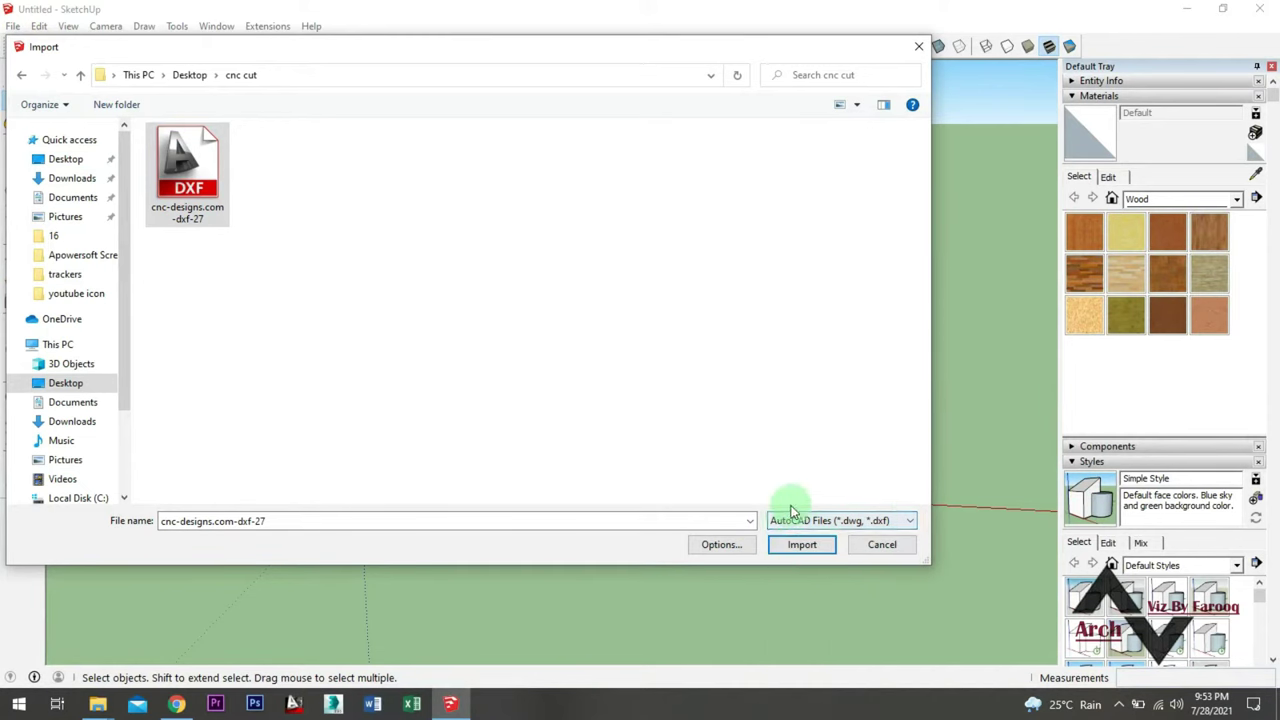
pyautogui.click(802, 546)
pyautogui.click(722, 470)
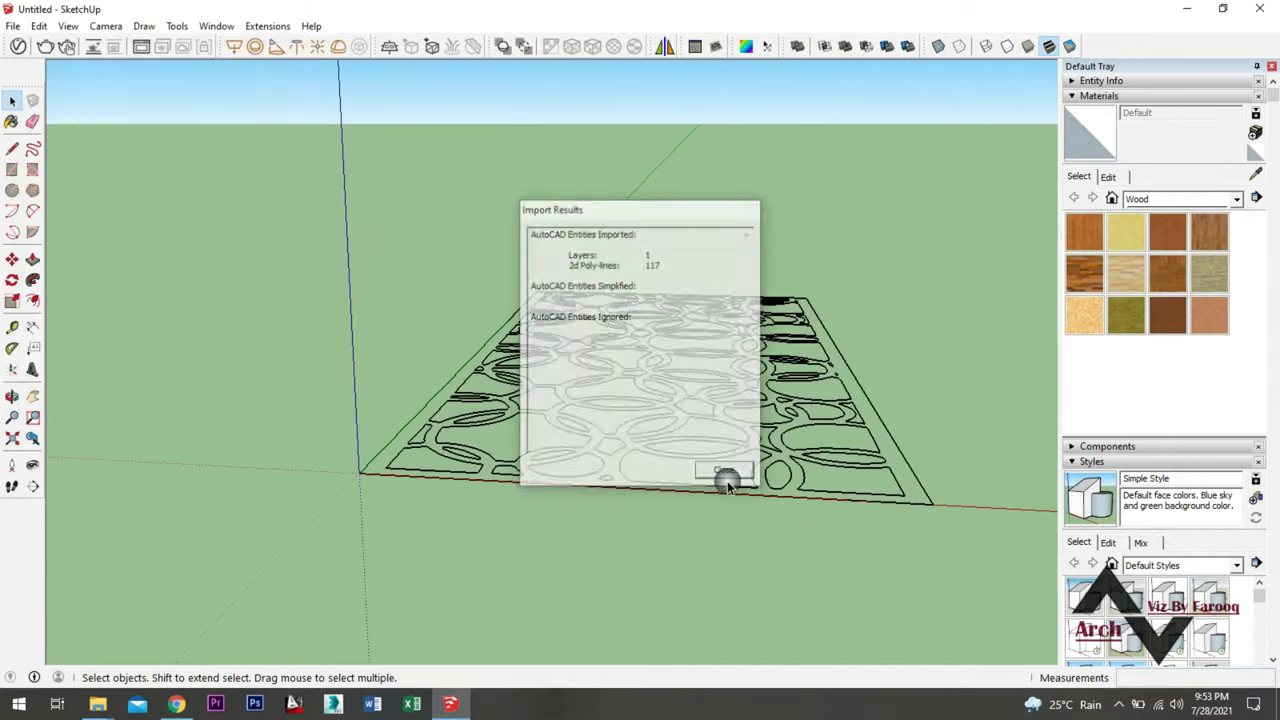
# Select all the edges of the imported jali pattern
pyautogui.moveTo(502, 446)
pyautogui.mouseDown(button='middle')
pyautogui.moveTo(286, 491)
pyautogui.moveTo(420, 506)
pyautogui.mouseUp(button='middle')
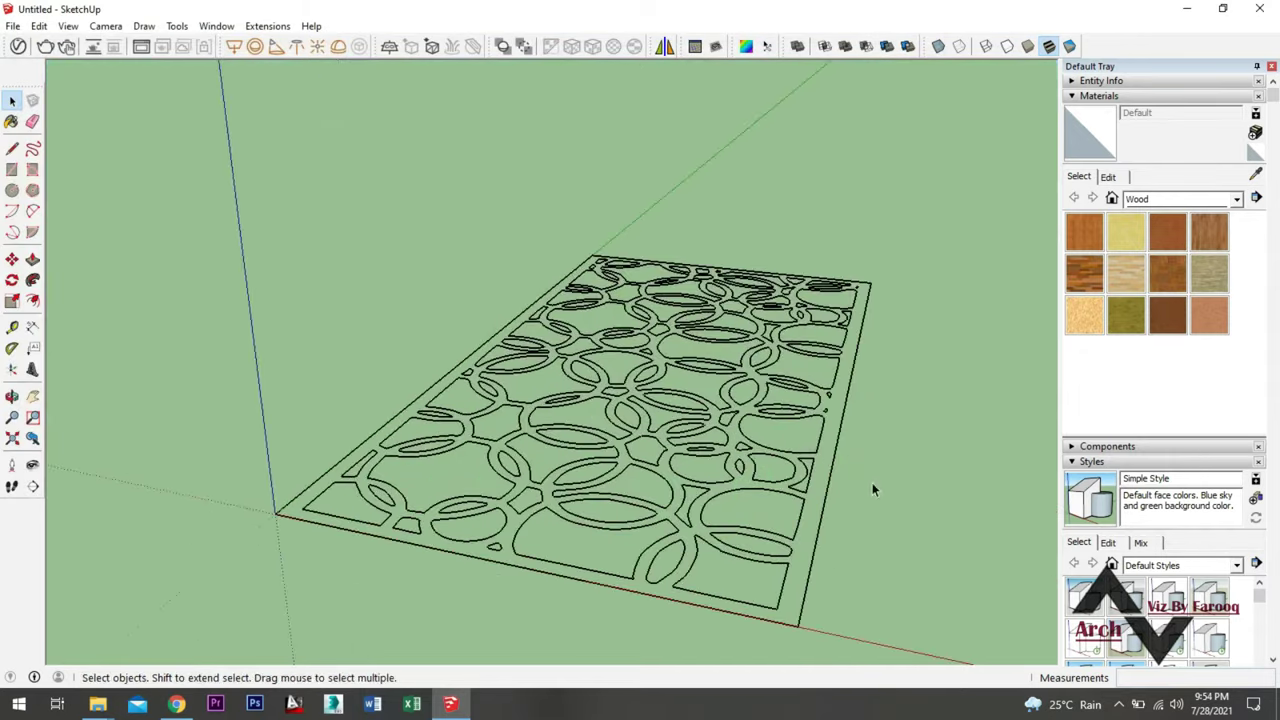
pyautogui.click(640, 442)
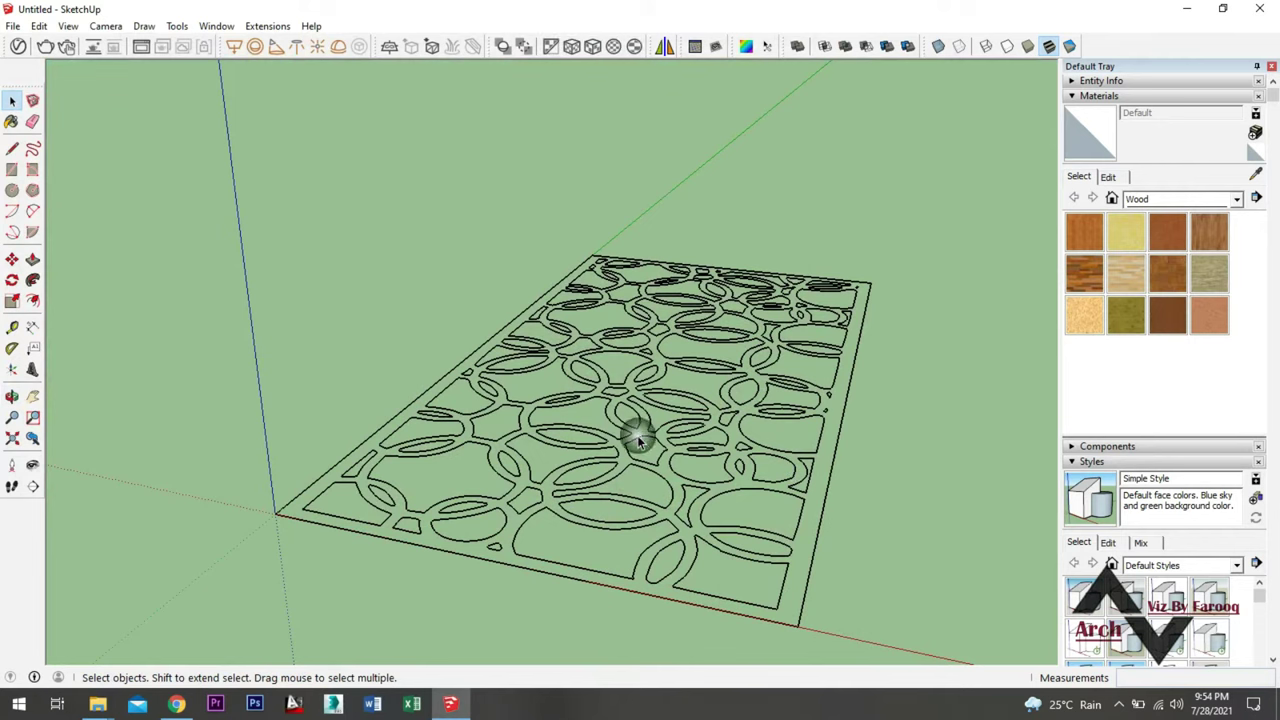
pyautogui.moveTo(600, 470)
pyautogui.mouseDown(button='middle')
pyautogui.moveTo(817, 506)
pyautogui.moveTo(686, 491)
pyautogui.moveTo(734, 314)
pyautogui.mouseUp(button='middle')
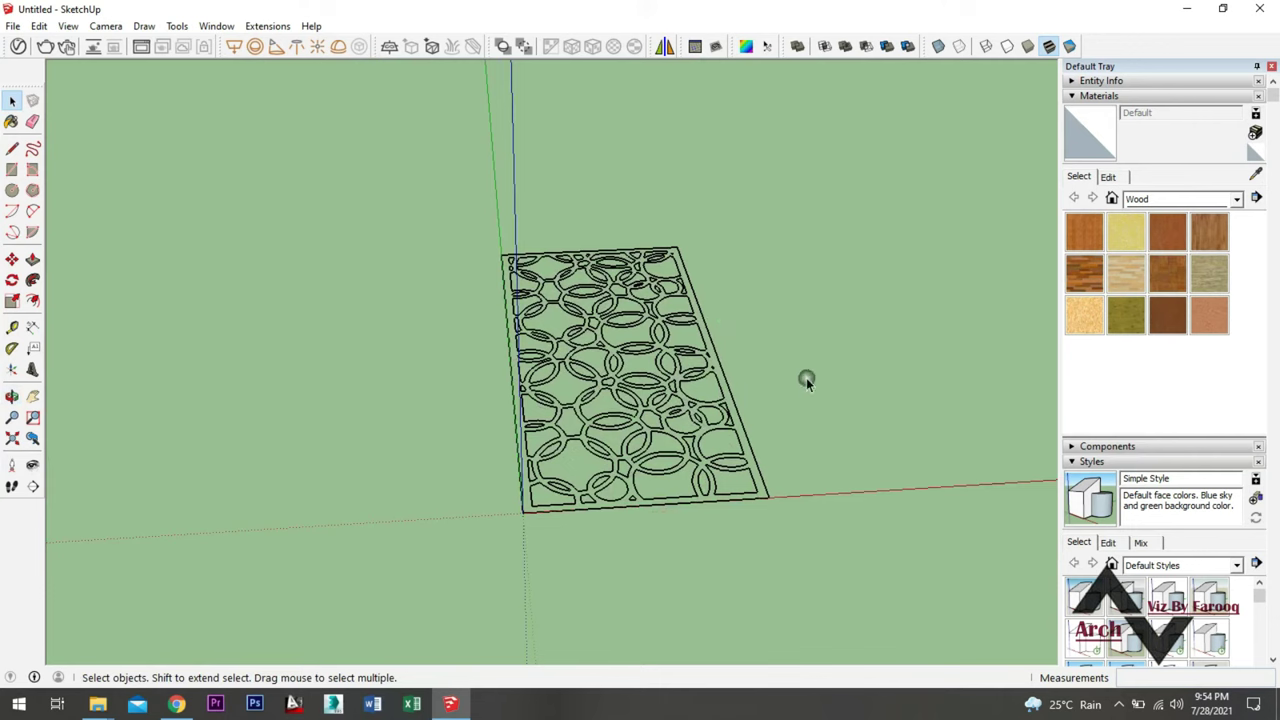
pyautogui.moveTo(806, 378); pyautogui.dragTo(758, 389, button='middle')
pyautogui.click(551, 471)
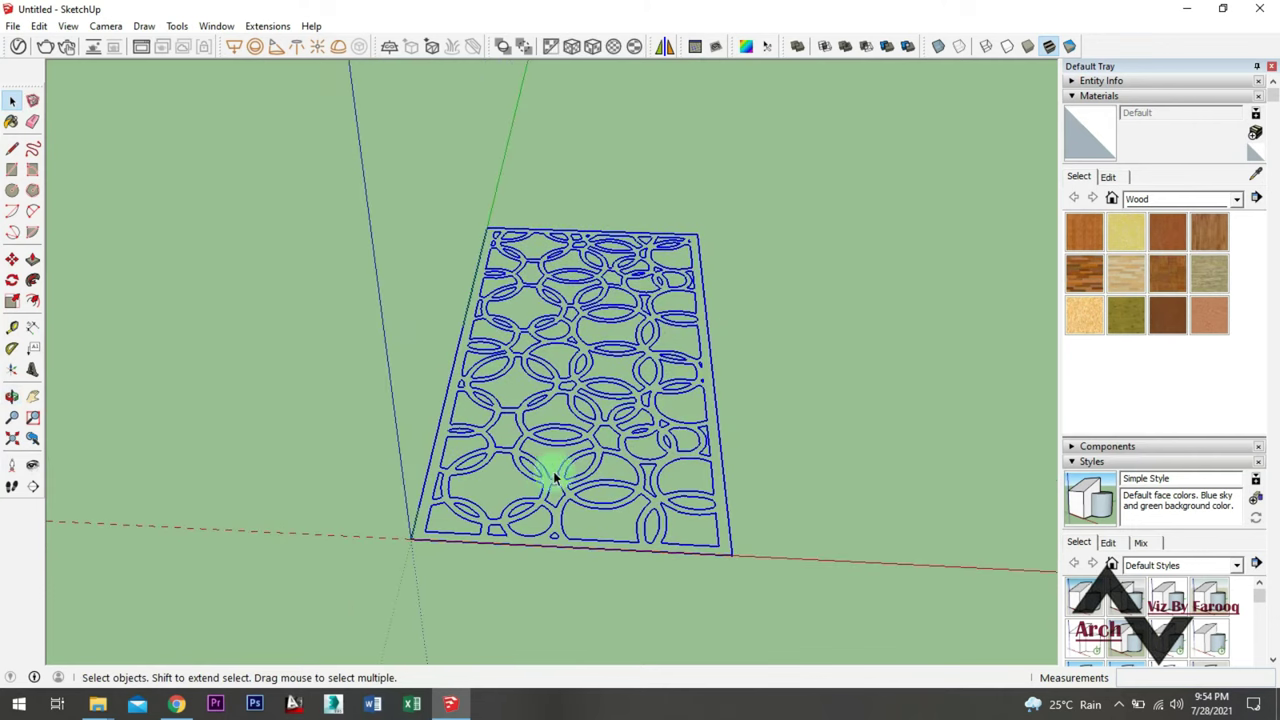
pyautogui.scroll(2, 553, 468)
pyautogui.scroll(3, 560, 465)
pyautogui.scroll(2, 560, 463)
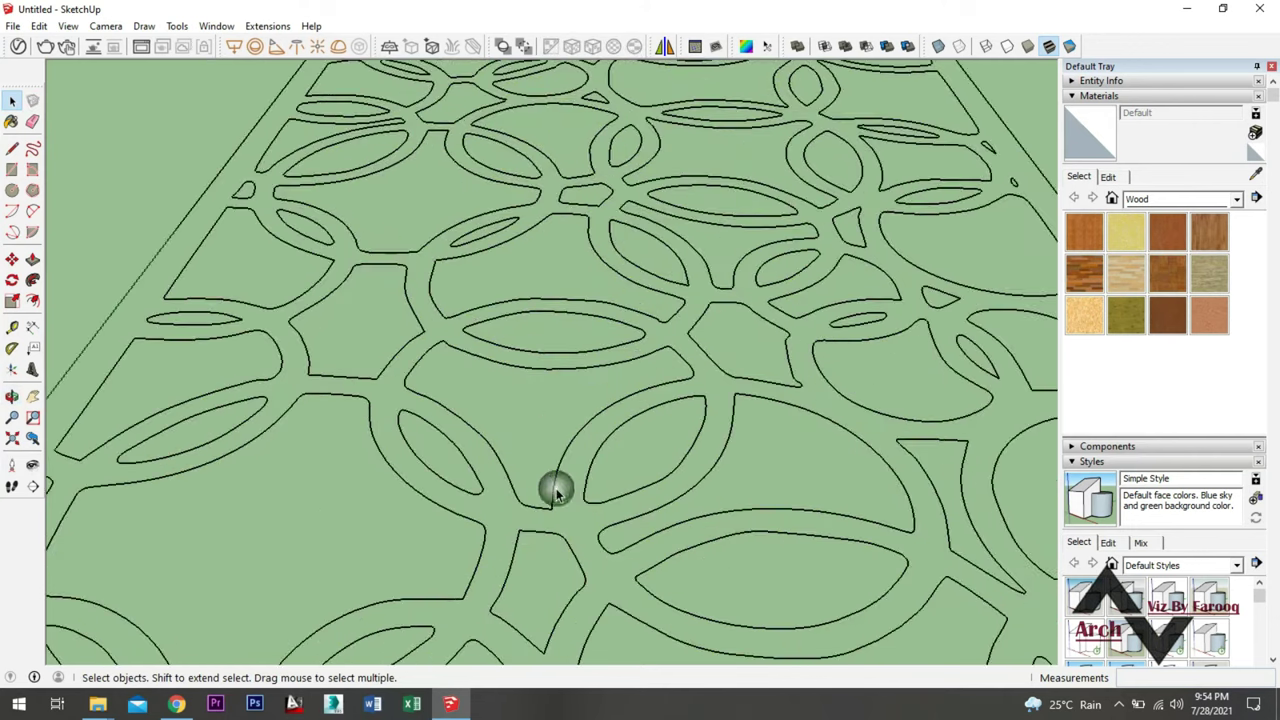
pyautogui.click(522, 522)
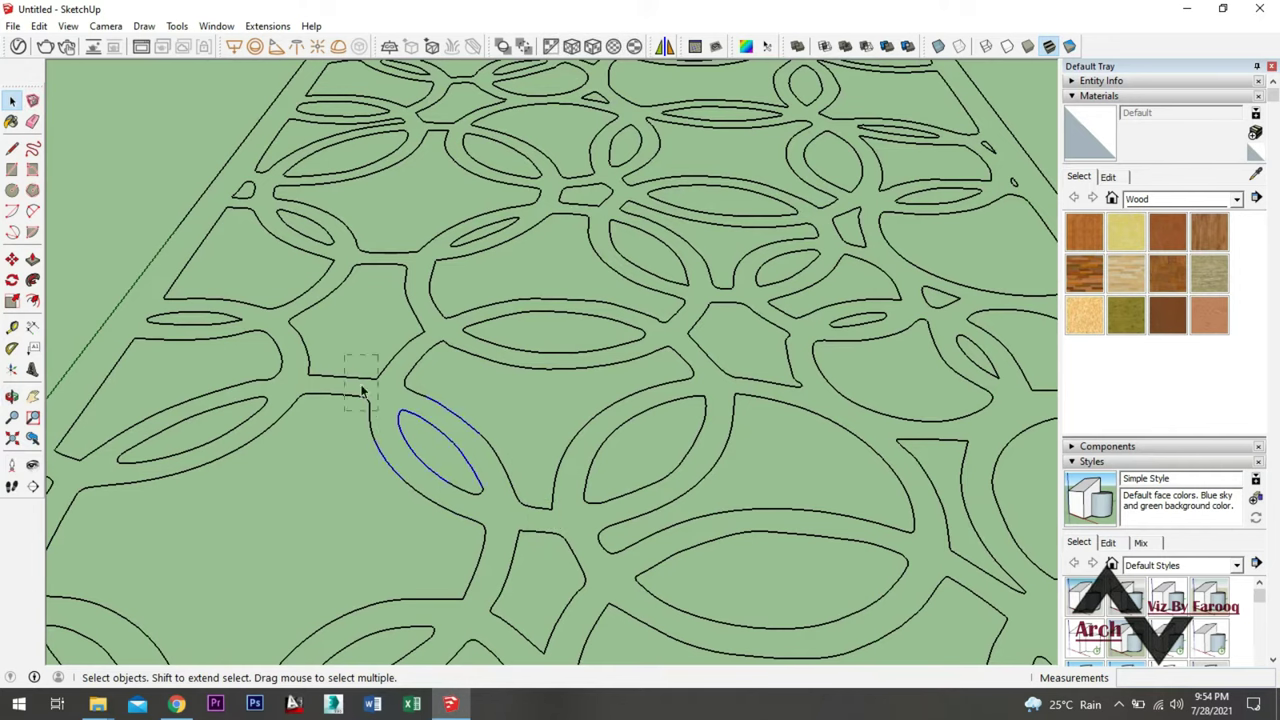
pyautogui.scroll(-5, 362, 392)
pyautogui.scroll(-4, 314, 451)
pyautogui.moveTo(491, 400); pyautogui.dragTo(708, 143, button='middle')
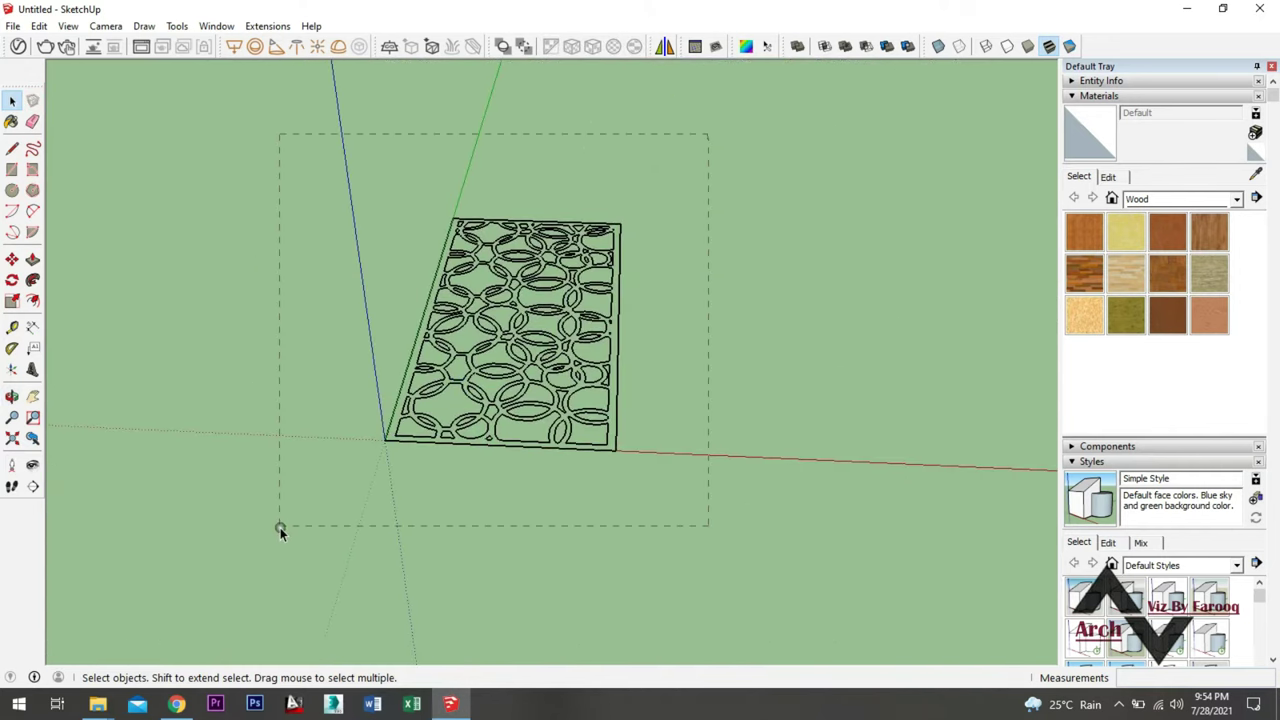
pyautogui.moveTo(280, 527); pyautogui.dragTo(280, 527)
pyautogui.scroll(3, 514, 363)
pyautogui.scroll(2, 509, 334)
# Make the selected pattern outlines into a group
pyautogui.rightClick(510, 335)
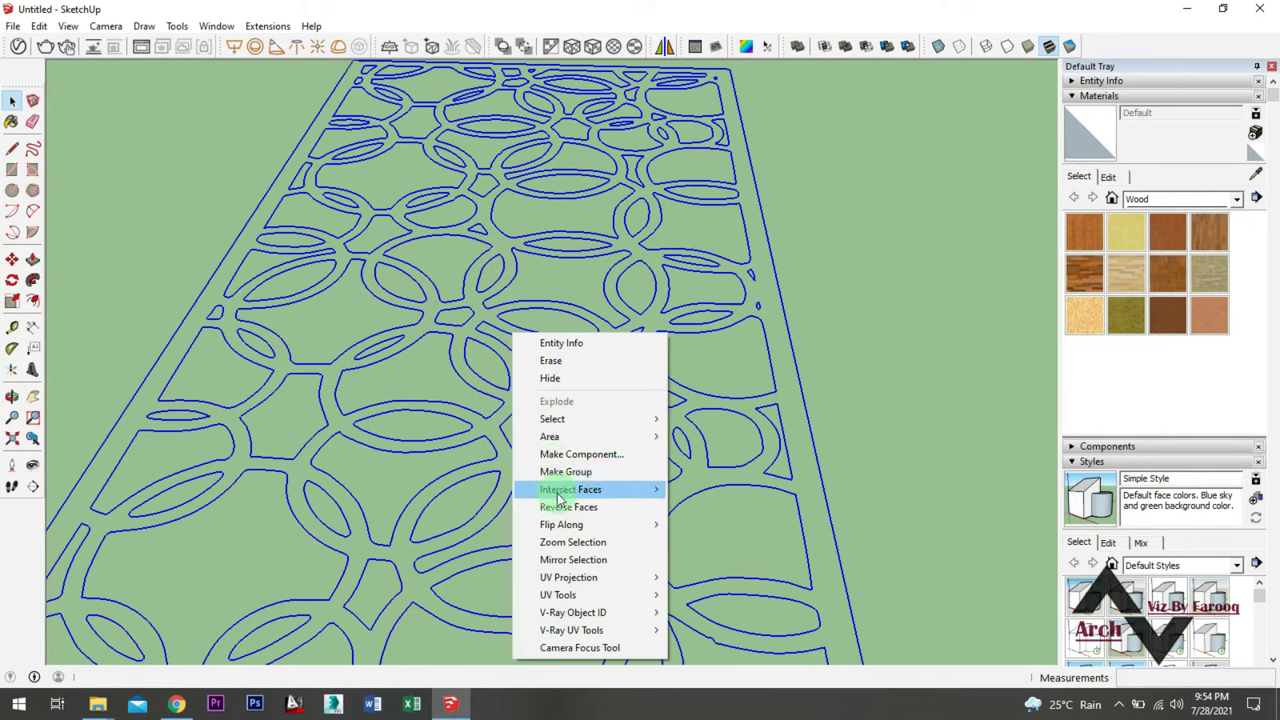
pyautogui.click(565, 471)
pyautogui.moveTo(508, 371); pyautogui.dragTo(614, 357, button='middle')
pyautogui.scroll(-3, 614, 357)
pyautogui.click(646, 365)
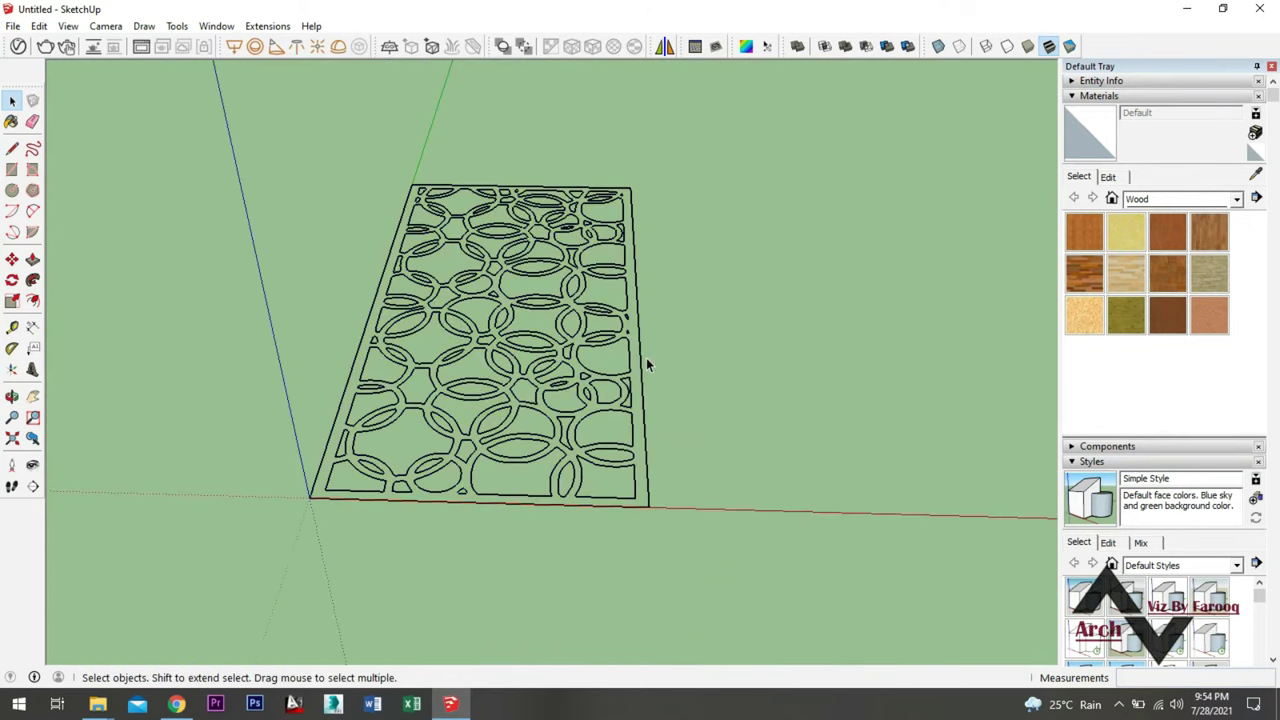
# Draw a rectangle from the pattern's origin corner to the panel's top-right corner
pyautogui.press('r')
pyautogui.scroll(2, 300, 490)
pyautogui.click(320, 500)
pyautogui.scroll(-2, 321, 502)
pyautogui.scroll(3, 623, 195)
pyautogui.click(614, 206)
pyautogui.scroll(-2, 614, 206)
pyautogui.moveTo(614, 206)
pyautogui.mouseDown(button='middle')
pyautogui.moveTo(509, 325)
pyautogui.moveTo(494, 371)
pyautogui.moveTo(399, 349)
pyautogui.mouseUp(button='middle')
pyautogui.scroll(2, 494, 371)
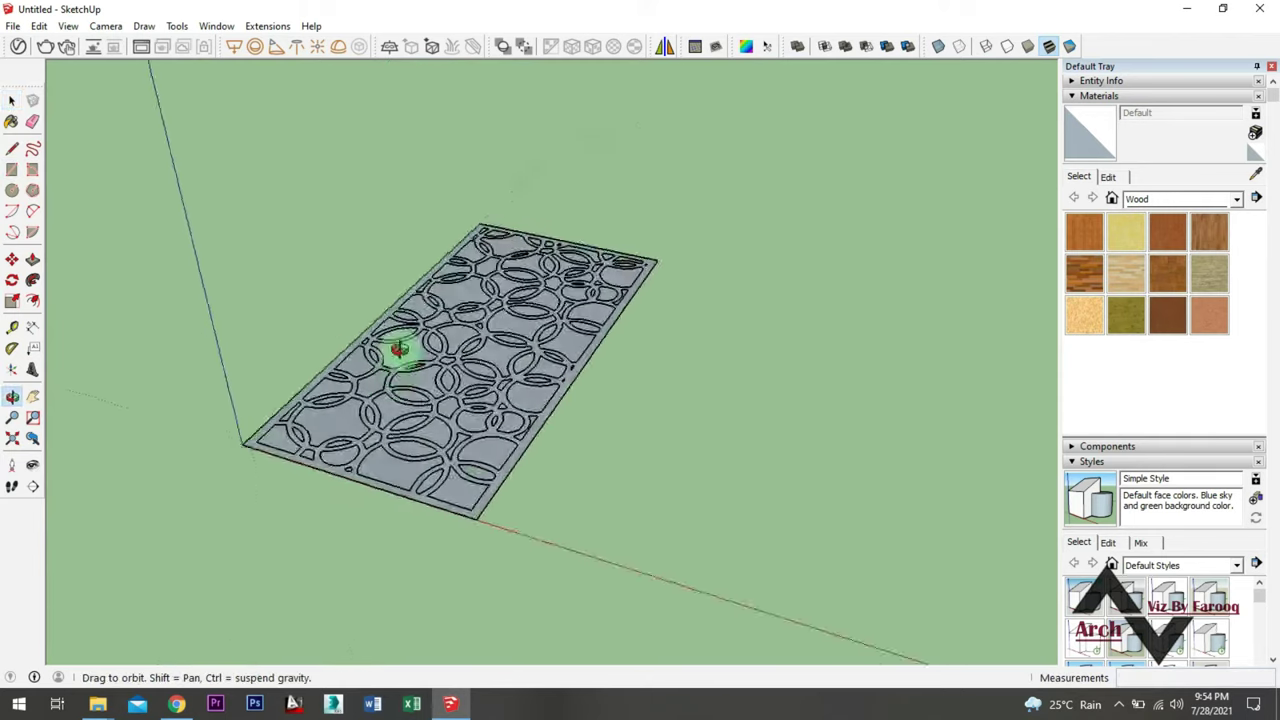
pyautogui.scroll(2, 486, 363)
# Select the new rectangular panel face together with its edges
pyautogui.doubleClick(506, 333)
pyautogui.scroll(2, 508, 394)
pyautogui.scroll(2, 493, 424)
pyautogui.doubleClick(493, 424)
pyautogui.click(503, 414)
pyautogui.scroll(3, 537, 318)
pyautogui.scroll(2, 537, 313)
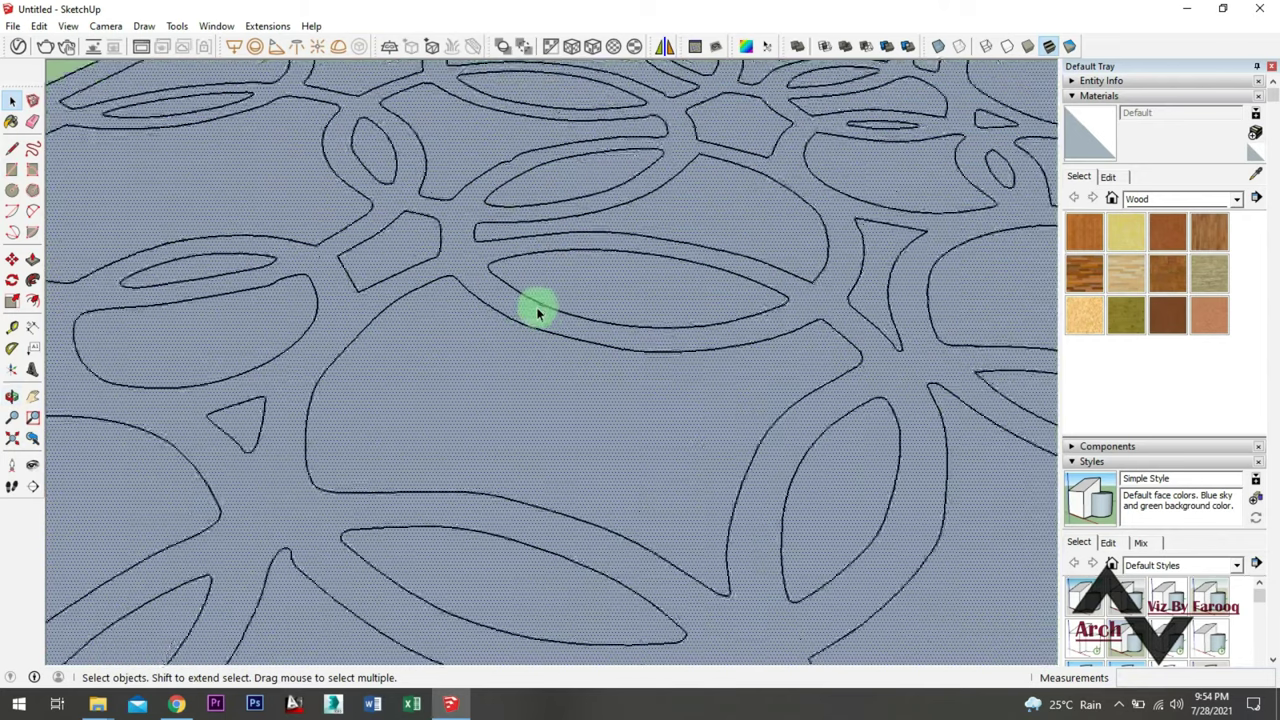
pyautogui.scroll(-2, 537, 313)
pyautogui.scroll(-3, 532, 387)
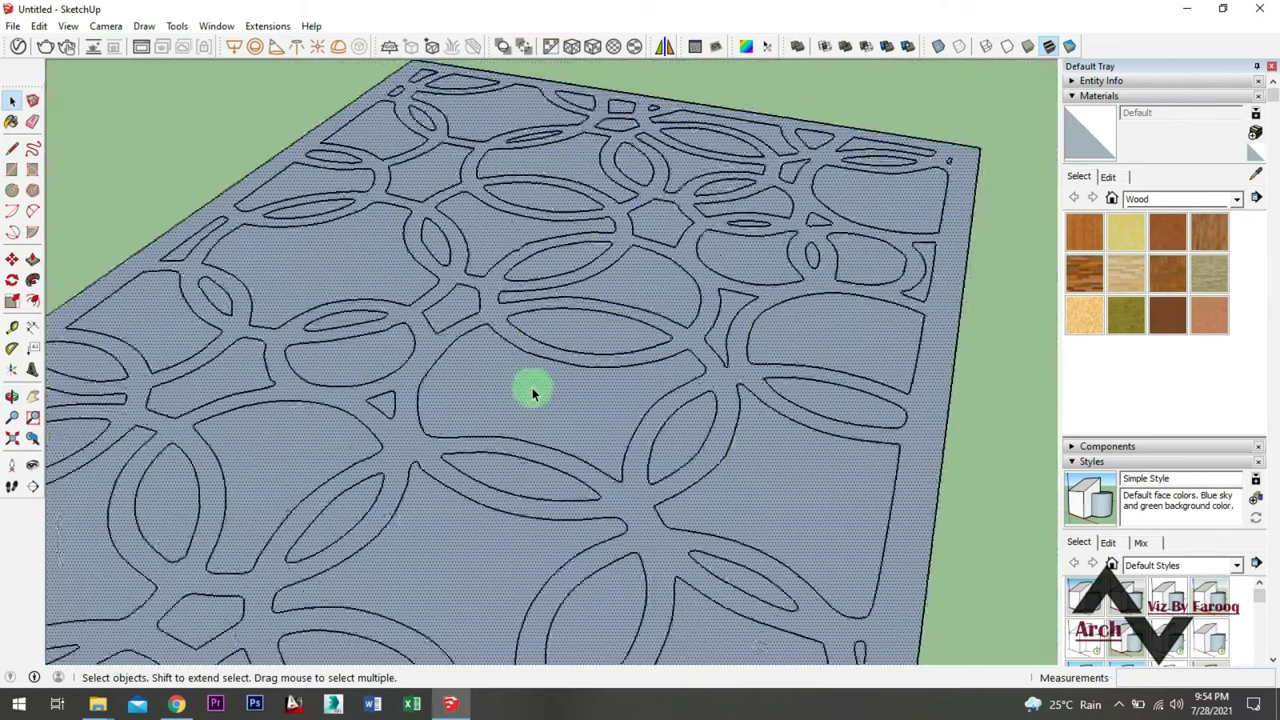
pyautogui.scroll(-3, 532, 392)
pyautogui.scroll(-2, 543, 346)
pyautogui.moveTo(603, 393)
pyautogui.mouseDown(button='middle')
pyautogui.moveTo(617, 397)
pyautogui.moveTo(614, 362)
pyautogui.moveTo(640, 377)
pyautogui.mouseUp(button='middle')
pyautogui.scroll(2, 726, 446)
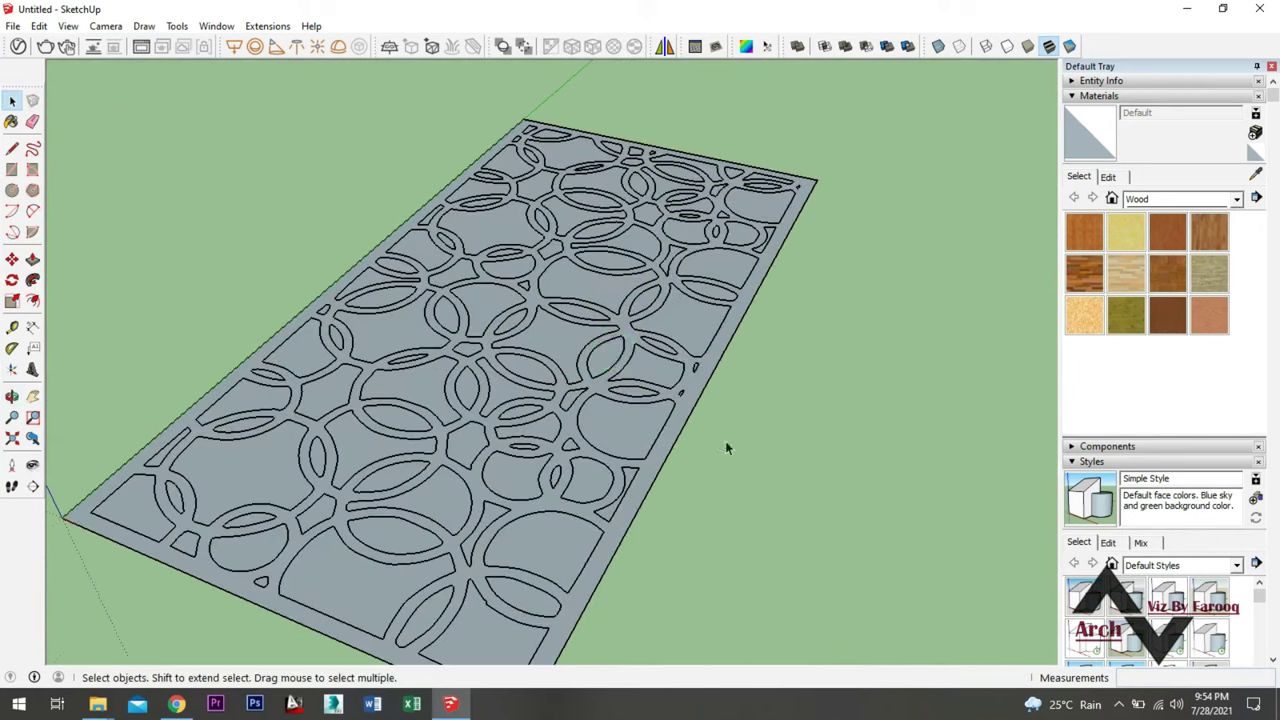
pyautogui.click(624, 340)
pyautogui.scroll(2, 590, 350)
pyautogui.scroll(-1, 588, 368)
pyautogui.doubleClick(588, 368)
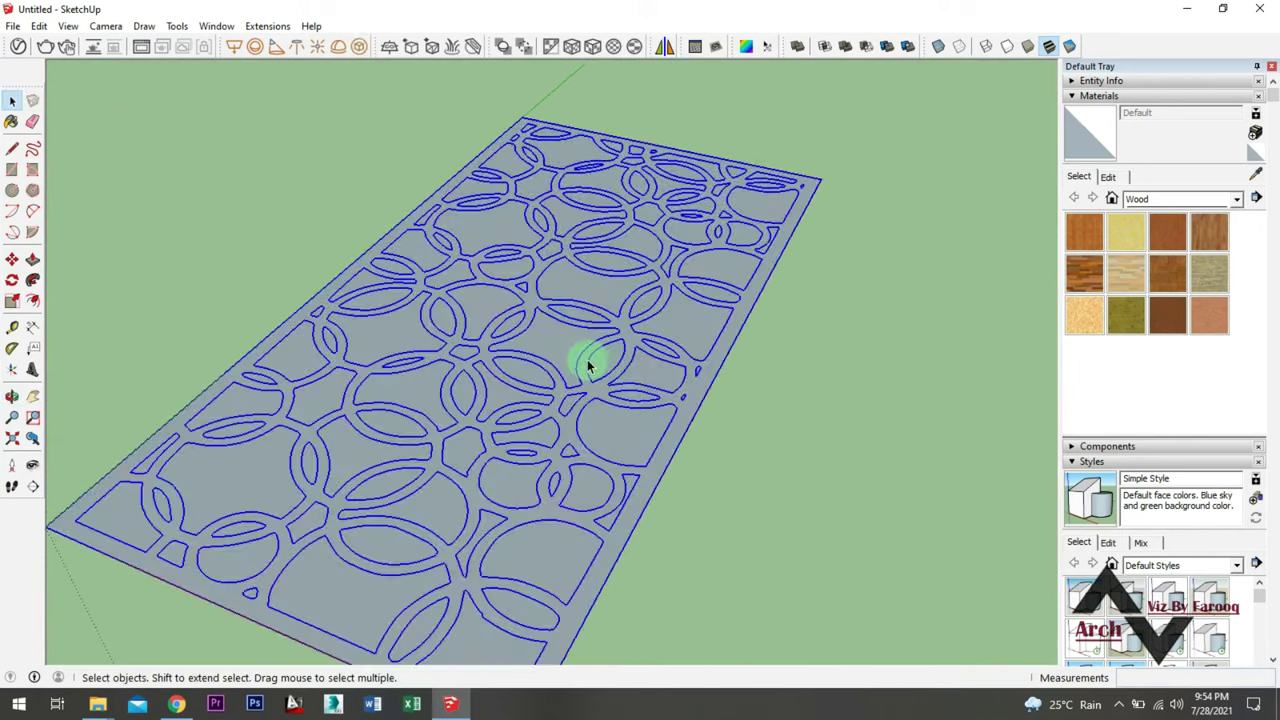
# Run Intersect Faces With Model on the selected panel
pyautogui.rightClick(588, 372)
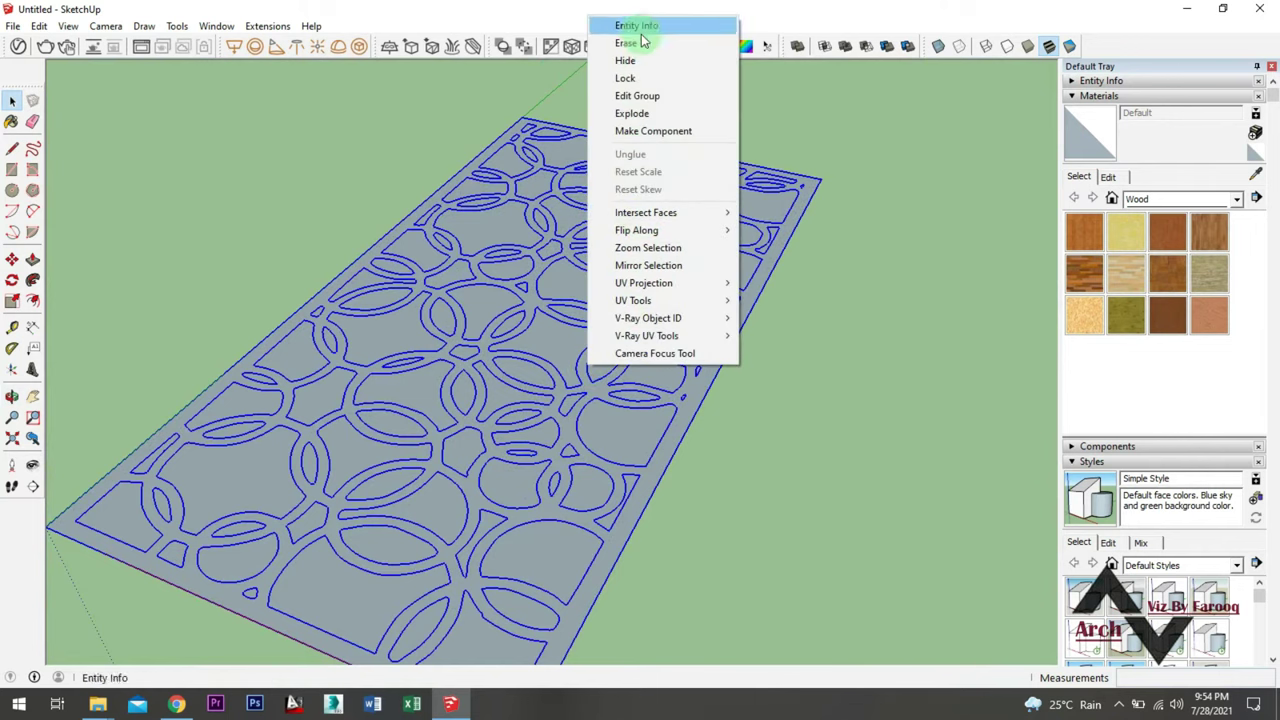
pyautogui.moveTo(645, 213)
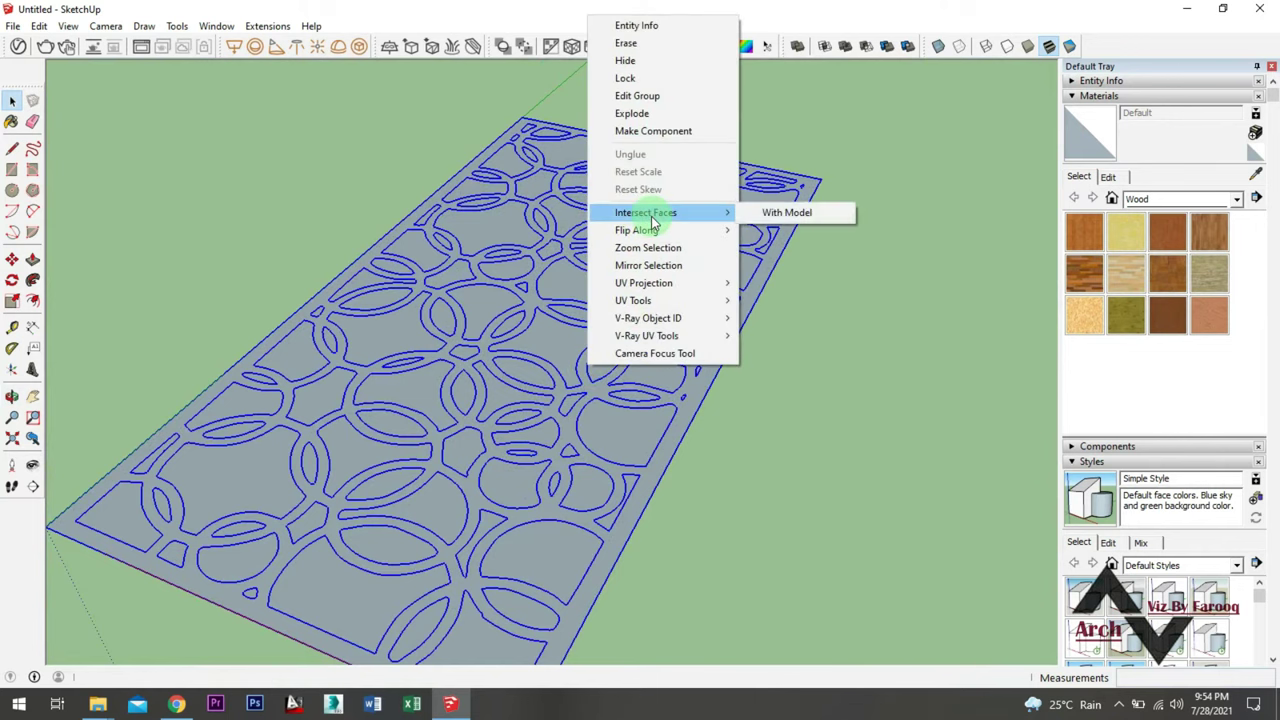
pyautogui.click(789, 215)
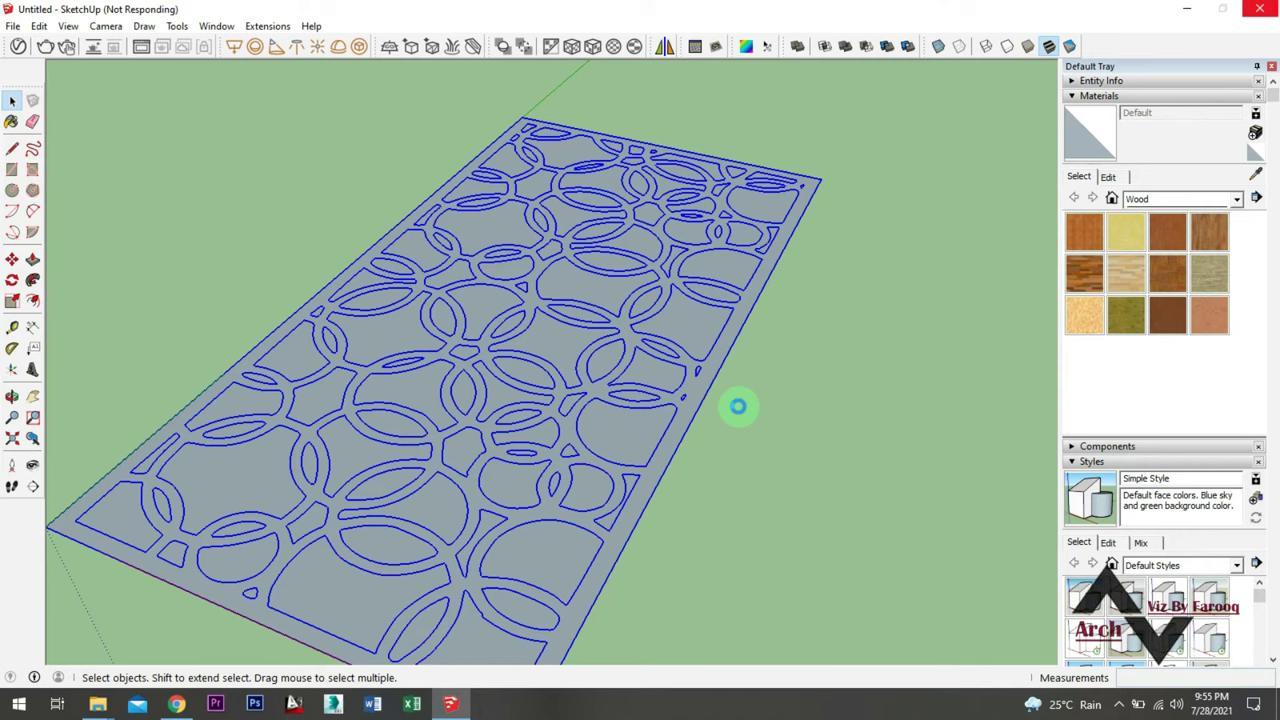
pyautogui.click(738, 406)
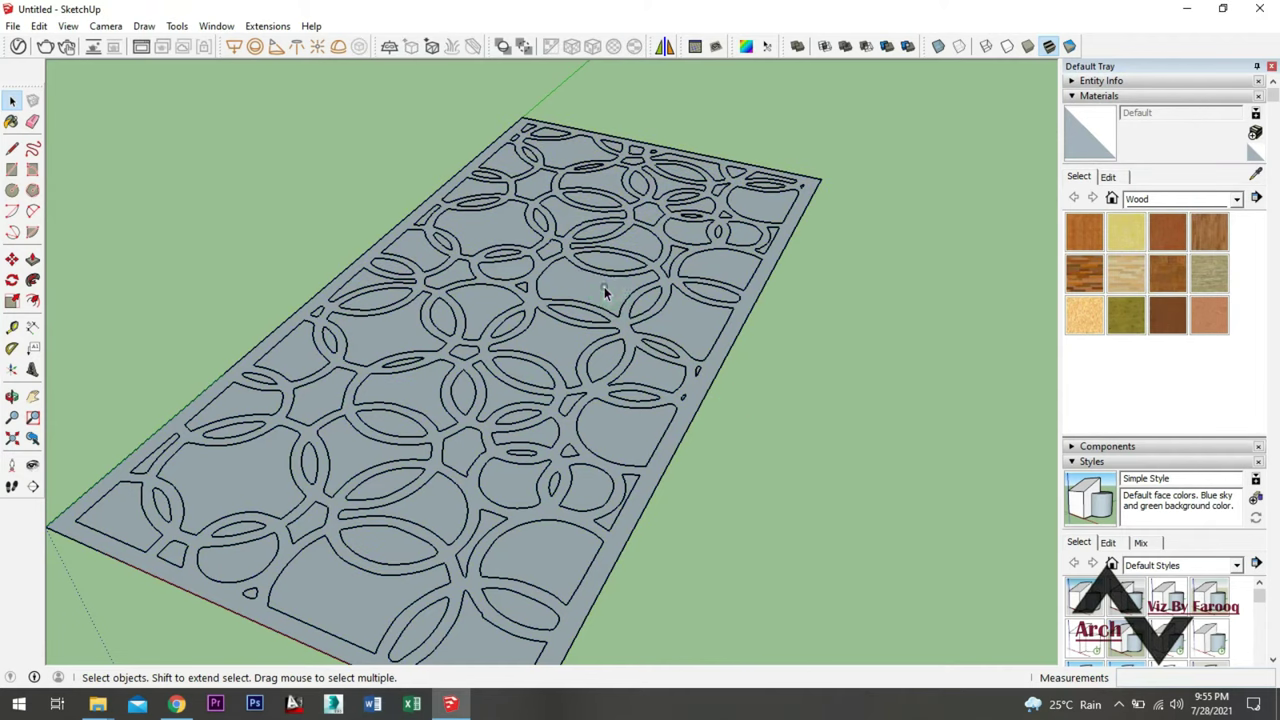
# Check that a leaf-shaped cutout is now its own separate face
pyautogui.moveTo(604, 290); pyautogui.dragTo(578, 302, button='middle')
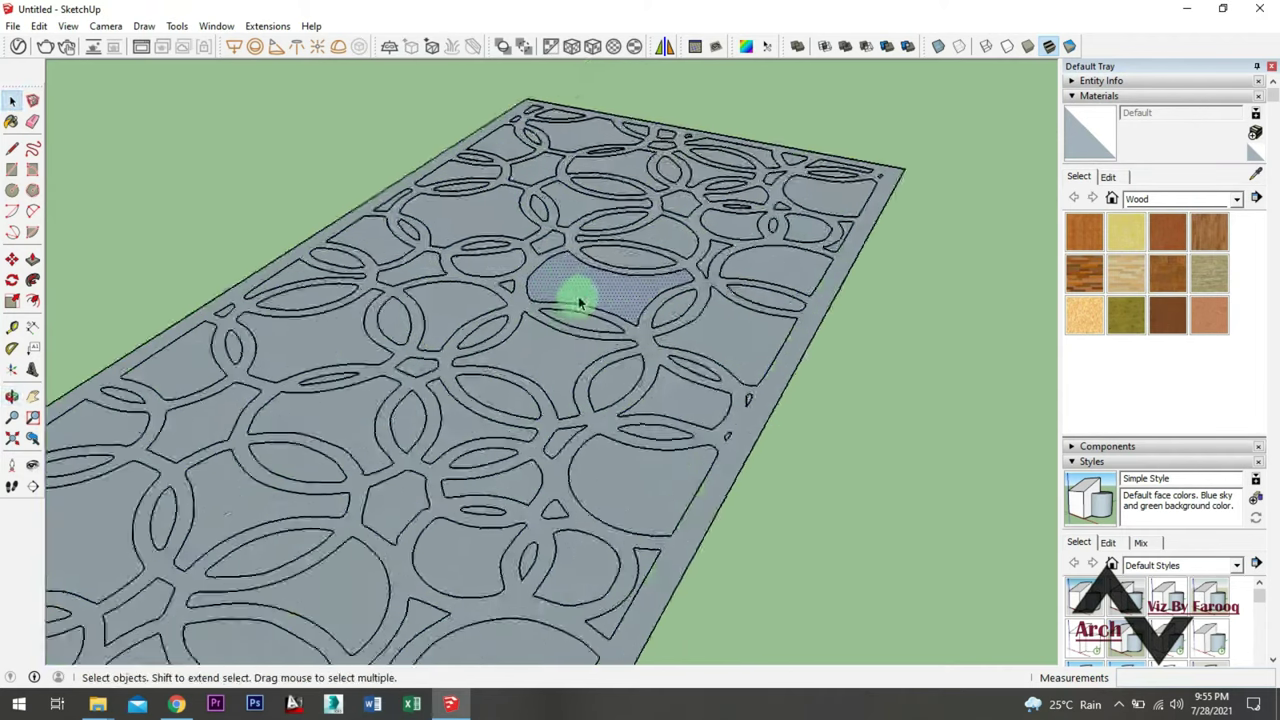
pyautogui.scroll(5, 578, 302)
pyautogui.click(571, 343)
pyautogui.click(556, 346)
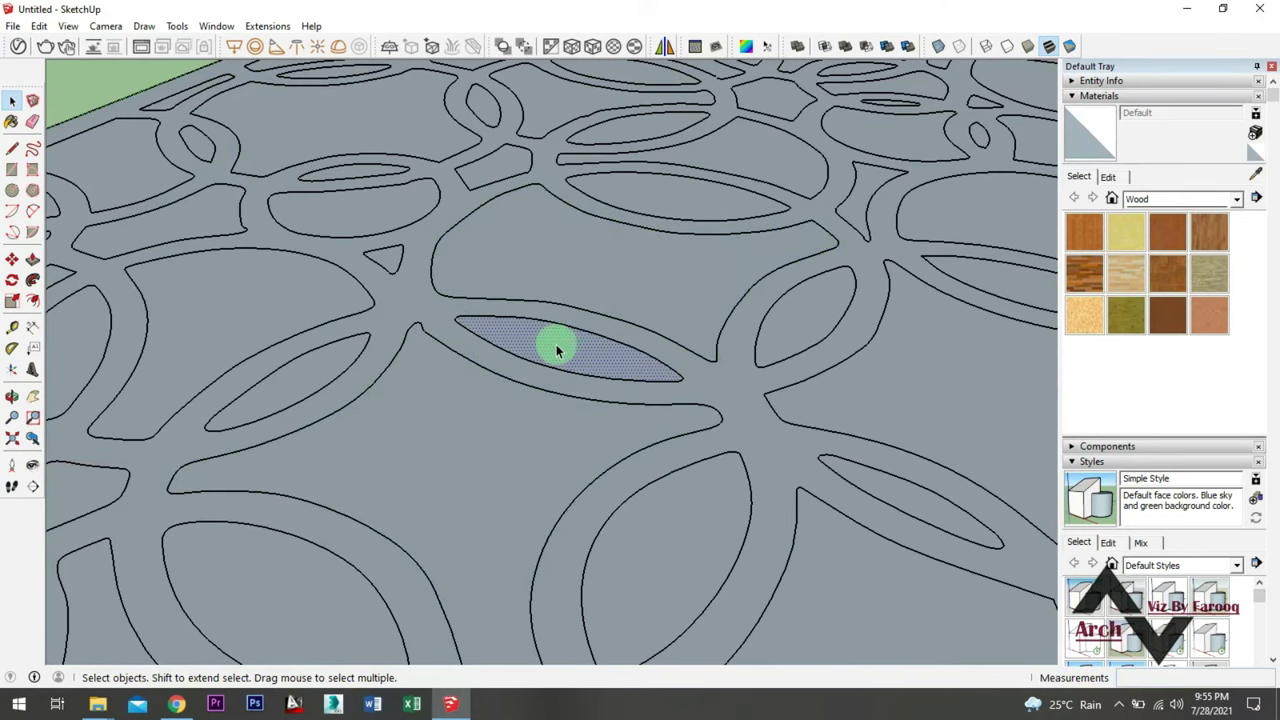
pyautogui.scroll(-5, 556, 344)
pyautogui.moveTo(595, 221)
pyautogui.mouseDown(button='middle')
pyautogui.moveTo(528, 214)
pyautogui.moveTo(594, 300)
pyautogui.mouseUp(button='middle')
pyautogui.scroll(3, 572, 354)
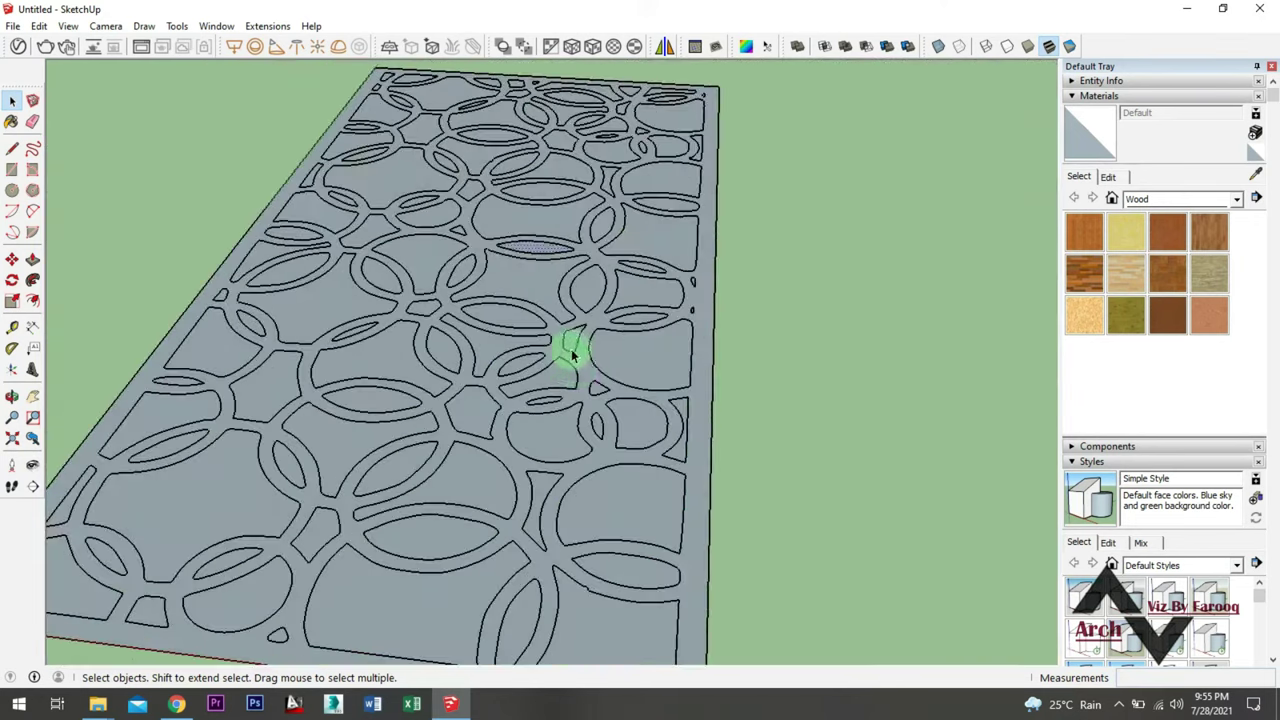
pyautogui.scroll(-5, 430, 347)
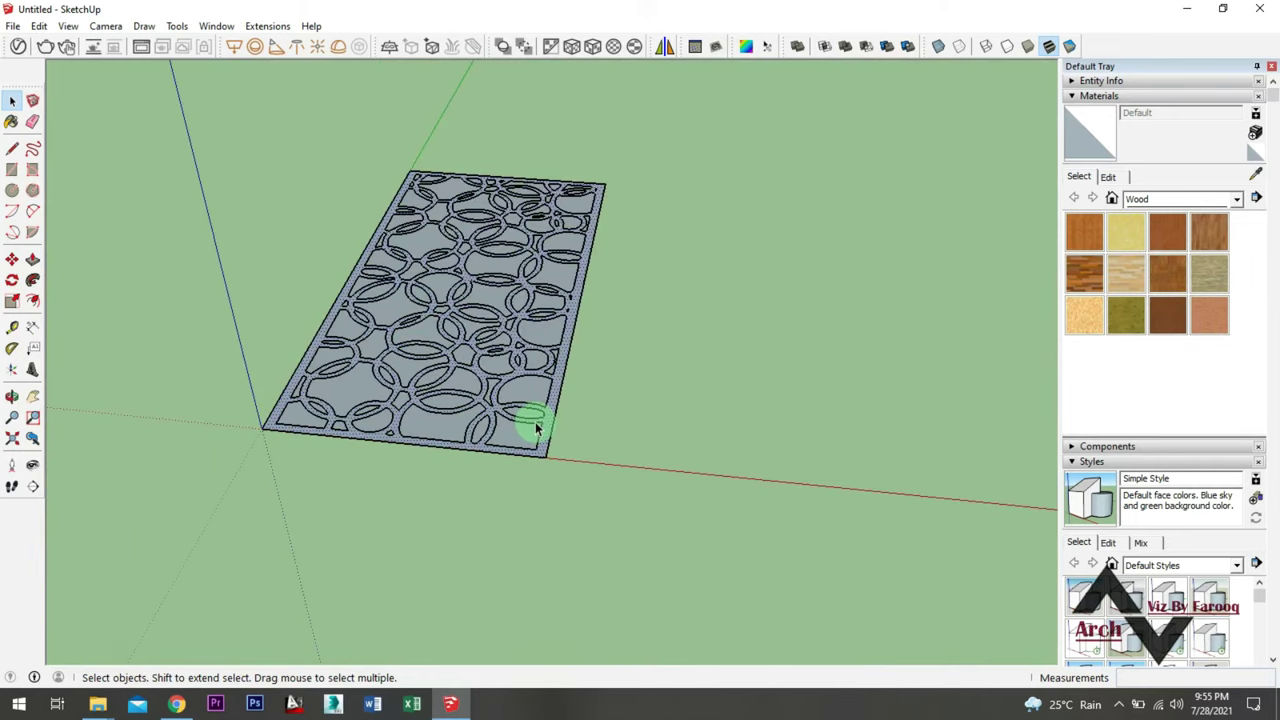
# Copy the split panel to the right of the original along the red axis
pyautogui.press('m')
pyautogui.click(566, 457)
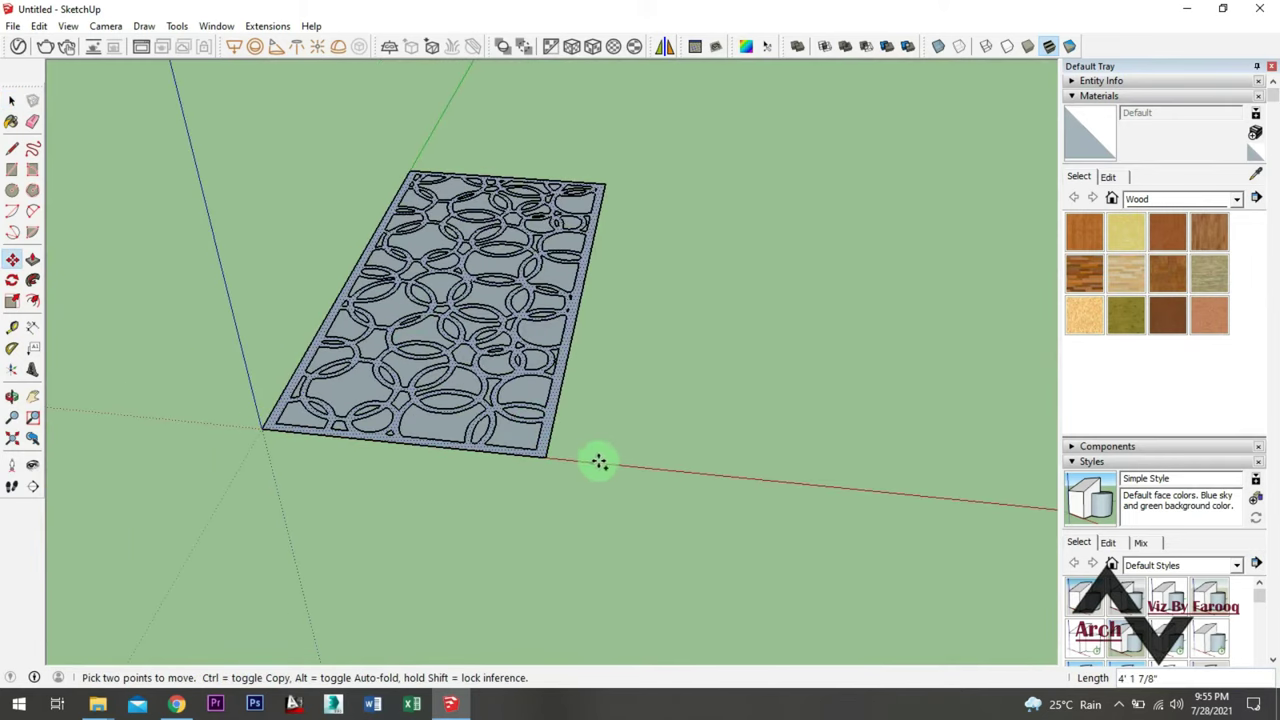
pyautogui.press('ctrl')
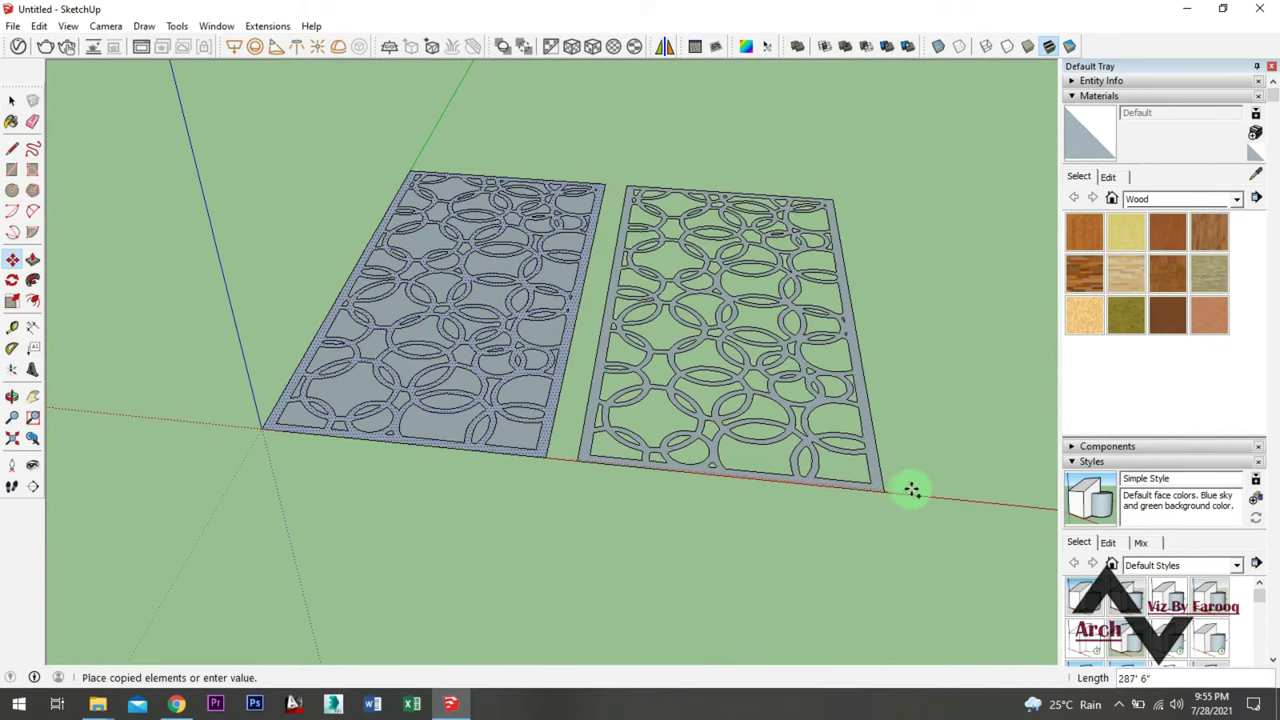
pyautogui.click(918, 492)
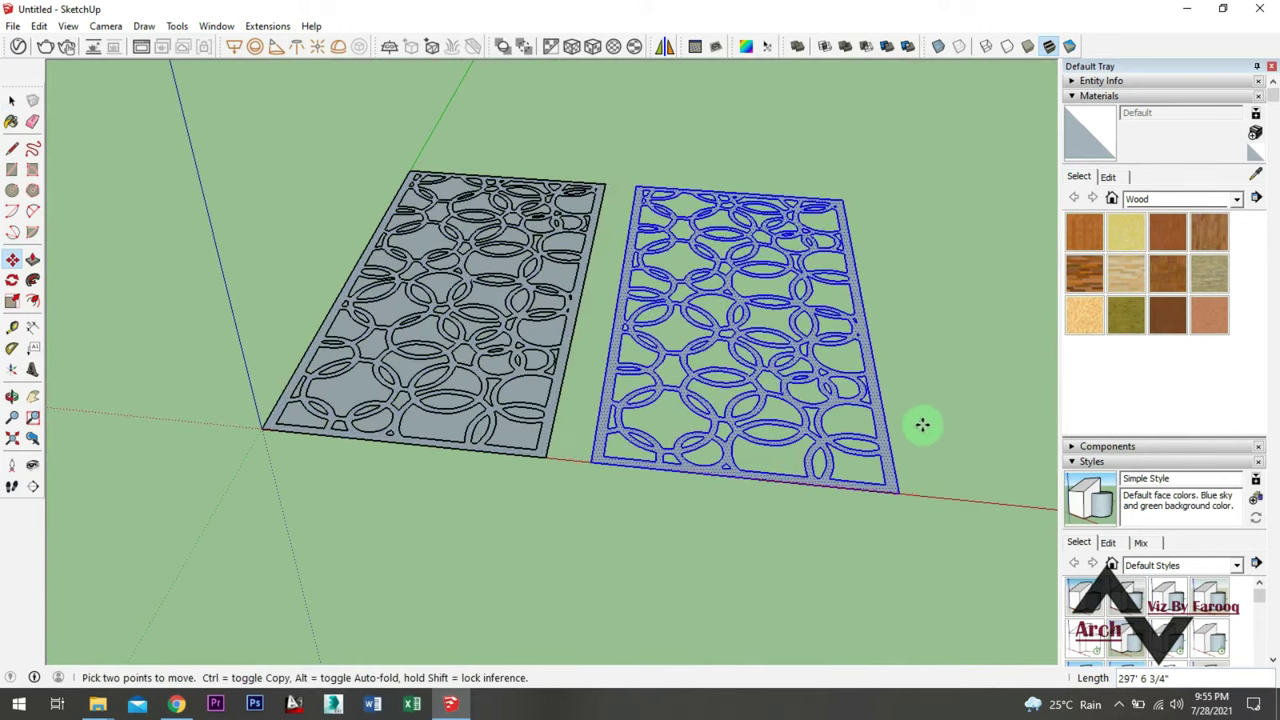
pyautogui.moveTo(940, 427); pyautogui.dragTo(857, 360, button='middle')
pyautogui.press('space')
pyautogui.scroll(2, 863, 354)
pyautogui.scroll(3, 851, 403)
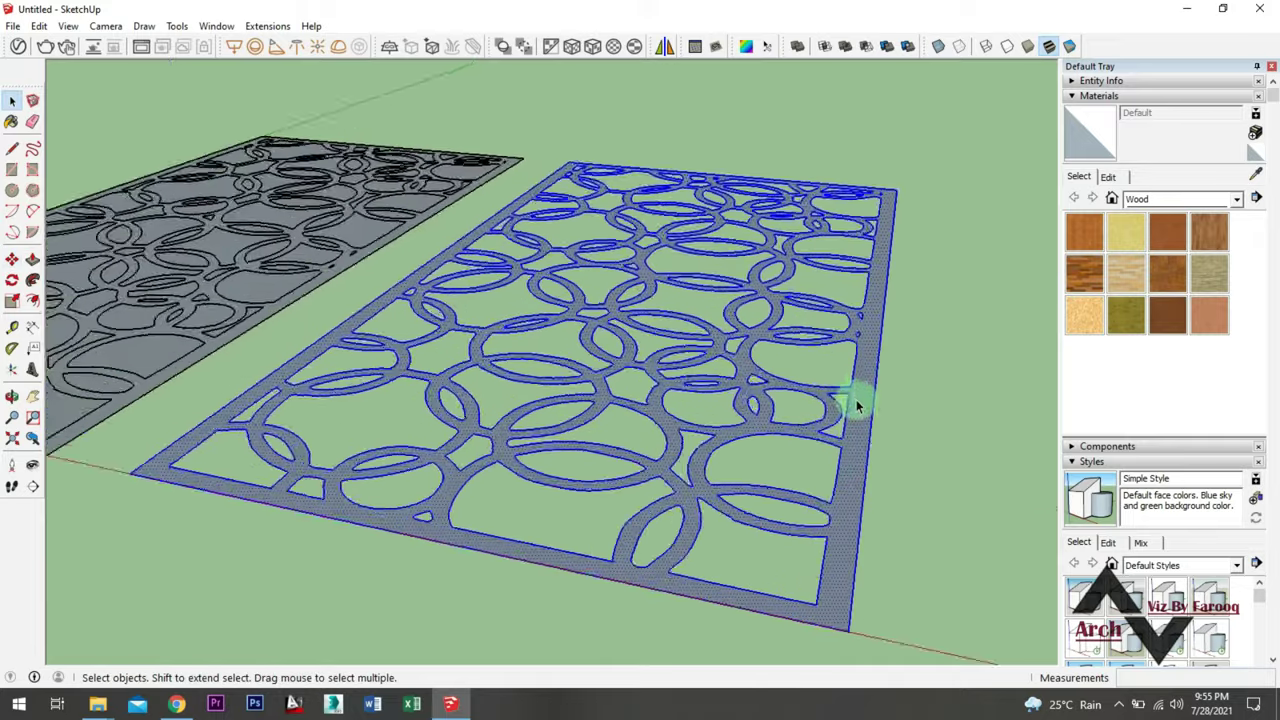
pyautogui.scroll(3, 862, 477)
pyautogui.scroll(1, 862, 477)
# Push/pull the copied panel's lattice face upward into a thick solid
pyautogui.press('p')
pyautogui.click(871, 435)
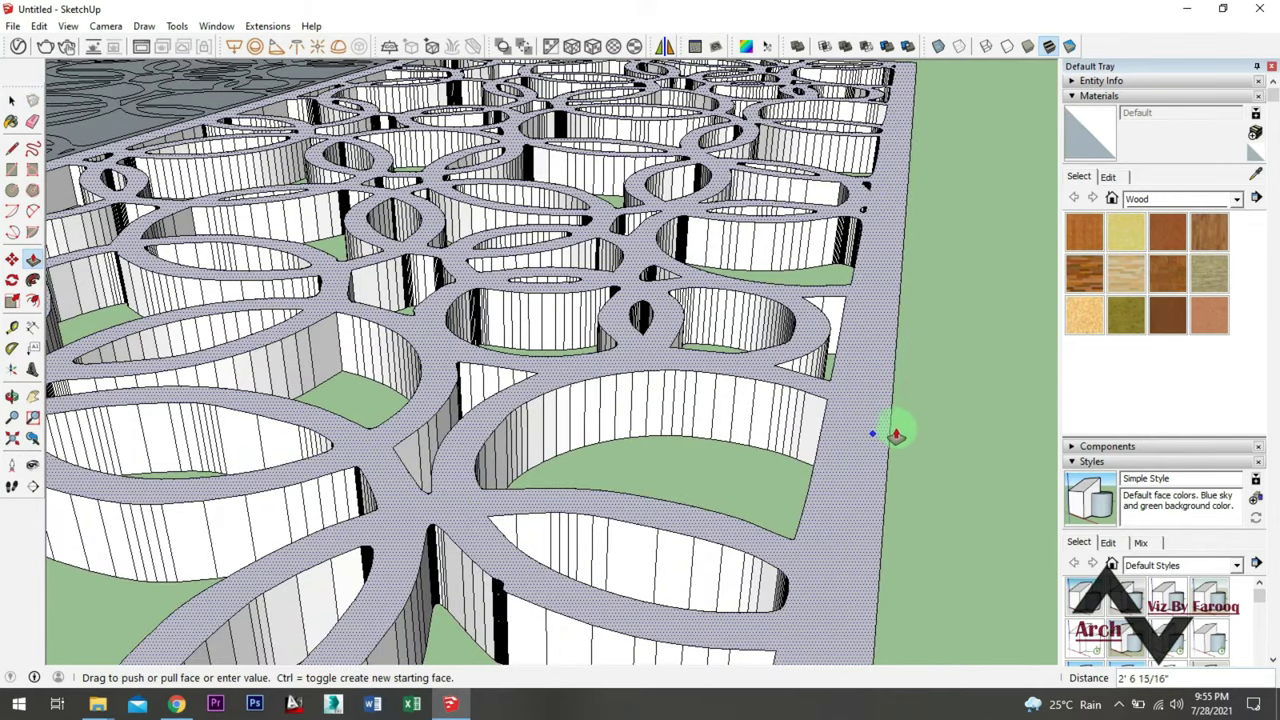
pyautogui.click(869, 468)
pyautogui.write("5' 7")
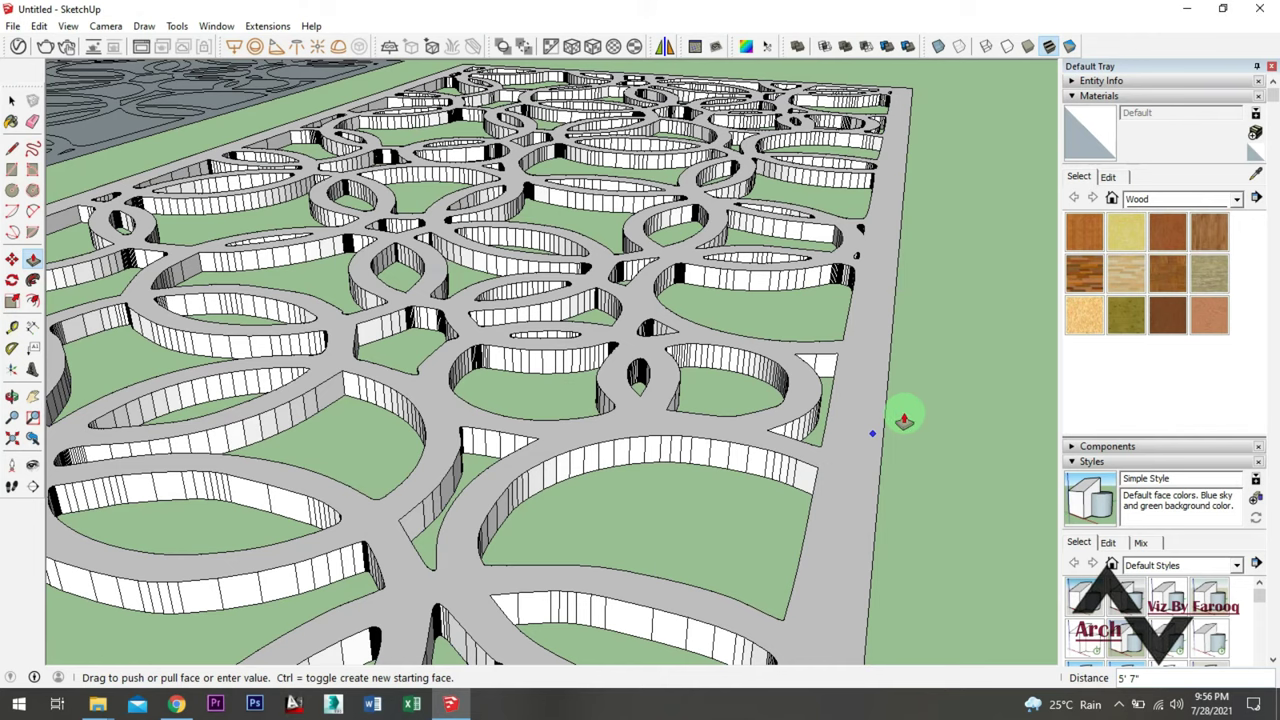
pyautogui.scroll(-5, 903, 420)
pyautogui.moveTo(851, 363)
pyautogui.mouseDown(button='middle')
pyautogui.moveTo(880, 398)
pyautogui.moveTo(786, 371)
pyautogui.mouseUp(button='middle')
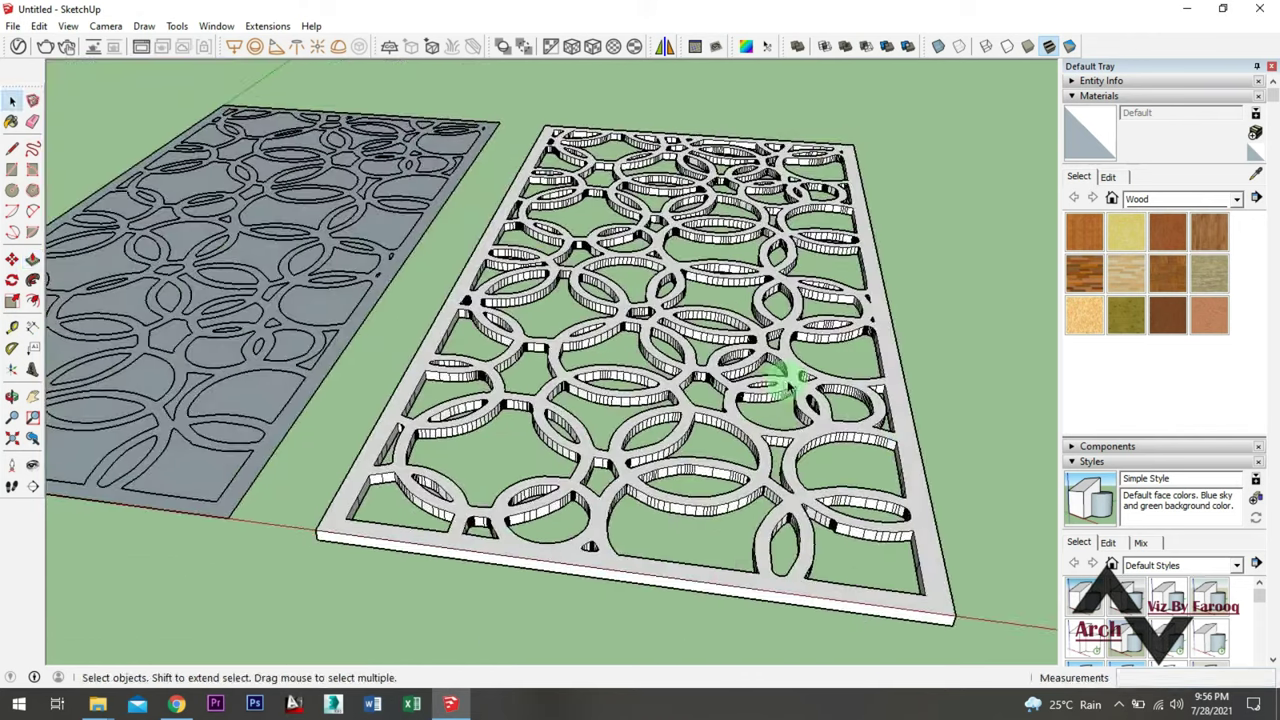
# Soften and smooth the edges of the whole extruded lattice panel
pyautogui.scroll(3, 770, 385)
pyautogui.tripleClick(765, 393)
pyautogui.scroll(3, 766, 378)
pyautogui.rightClick(770, 385)
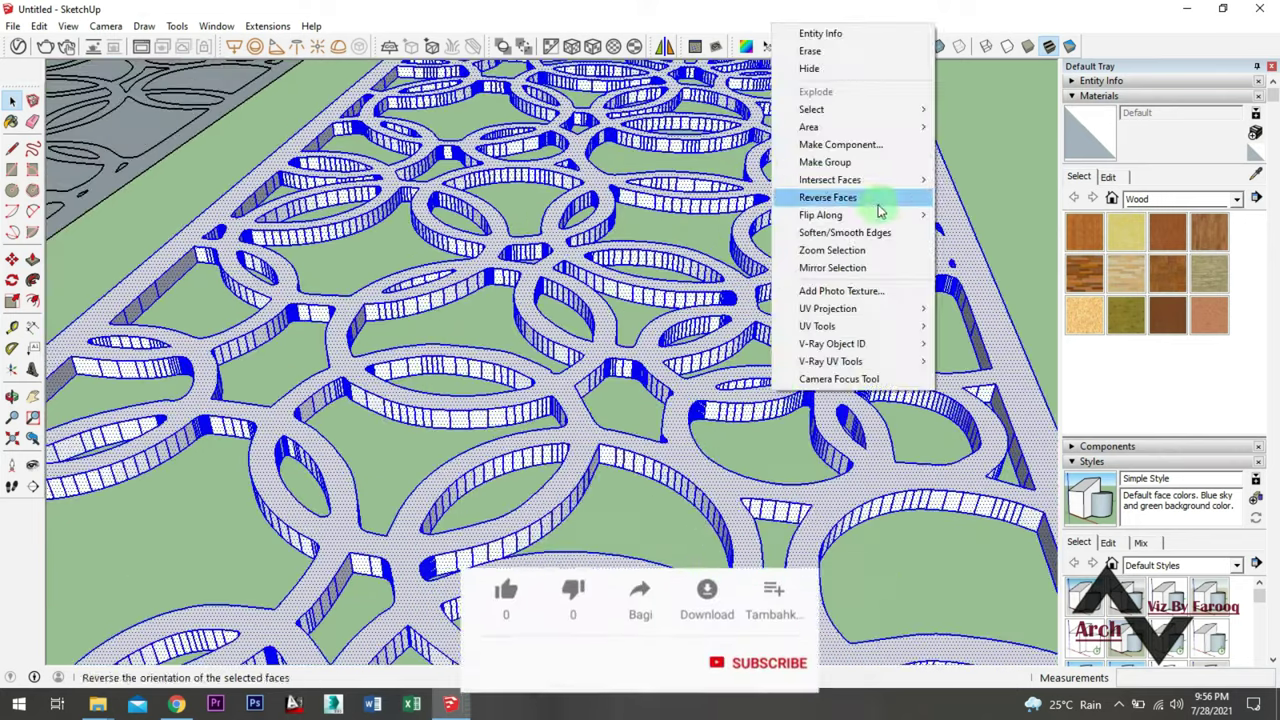
pyautogui.click(815, 238)
# Make the extruded panel geometry a single group
pyautogui.rightClick(780, 270)
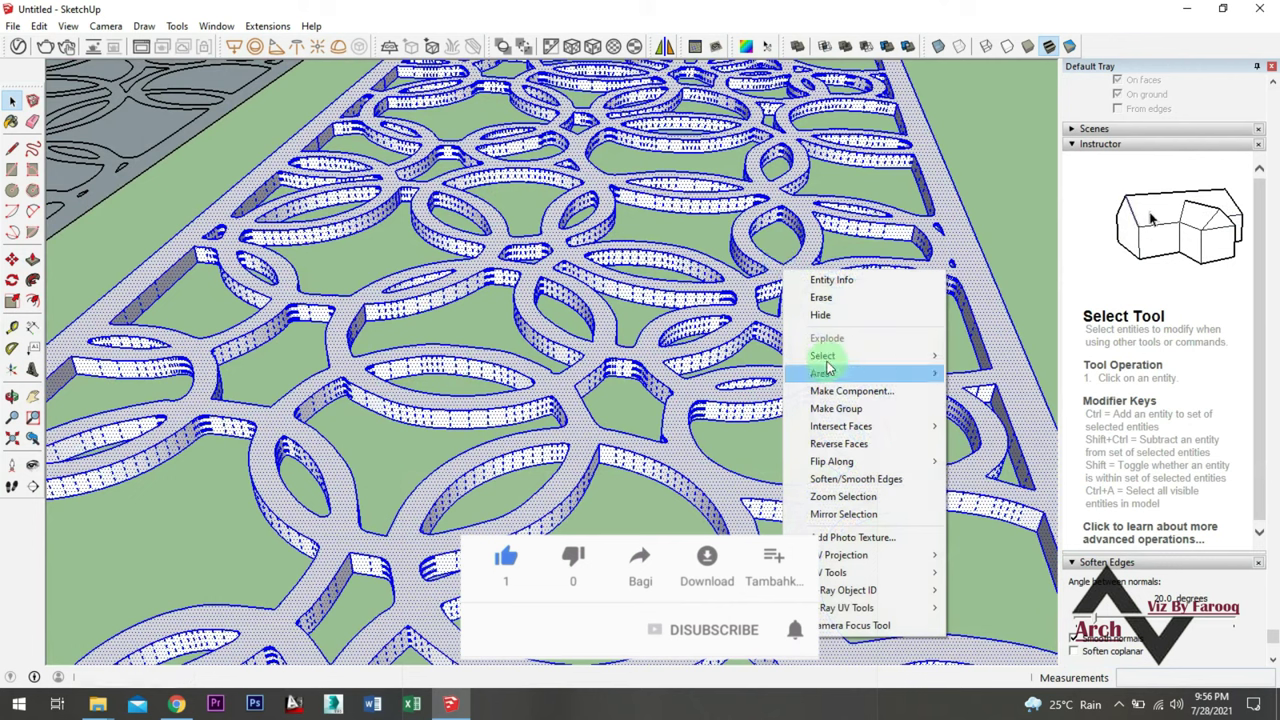
pyautogui.click(830, 408)
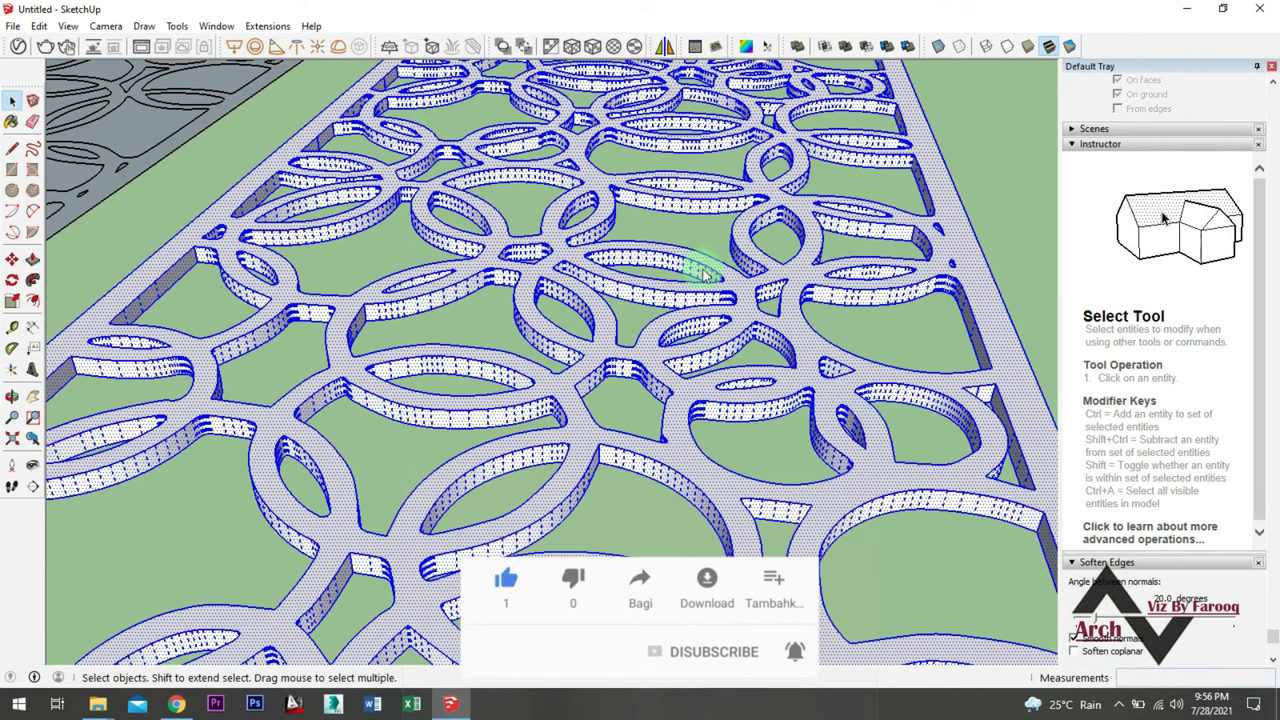
pyautogui.click(1010, 285)
pyautogui.moveTo(1012, 285)
pyautogui.mouseDown(button='middle')
pyautogui.moveTo(771, 286)
pyautogui.moveTo(851, 326)
pyautogui.mouseUp(button='middle')
pyautogui.scroll(-3, 705, 295)
pyautogui.scroll(3, 651, 323)
pyautogui.scroll(3, 651, 297)
pyautogui.moveTo(651, 297)
pyautogui.mouseDown(button='middle')
pyautogui.moveTo(685, 408)
pyautogui.moveTo(686, 506)
pyautogui.mouseUp(button='middle')
pyautogui.scroll(-2, 649, 323)
pyautogui.scroll(-3, 629, 263)
pyautogui.scroll(-2, 603, 297)
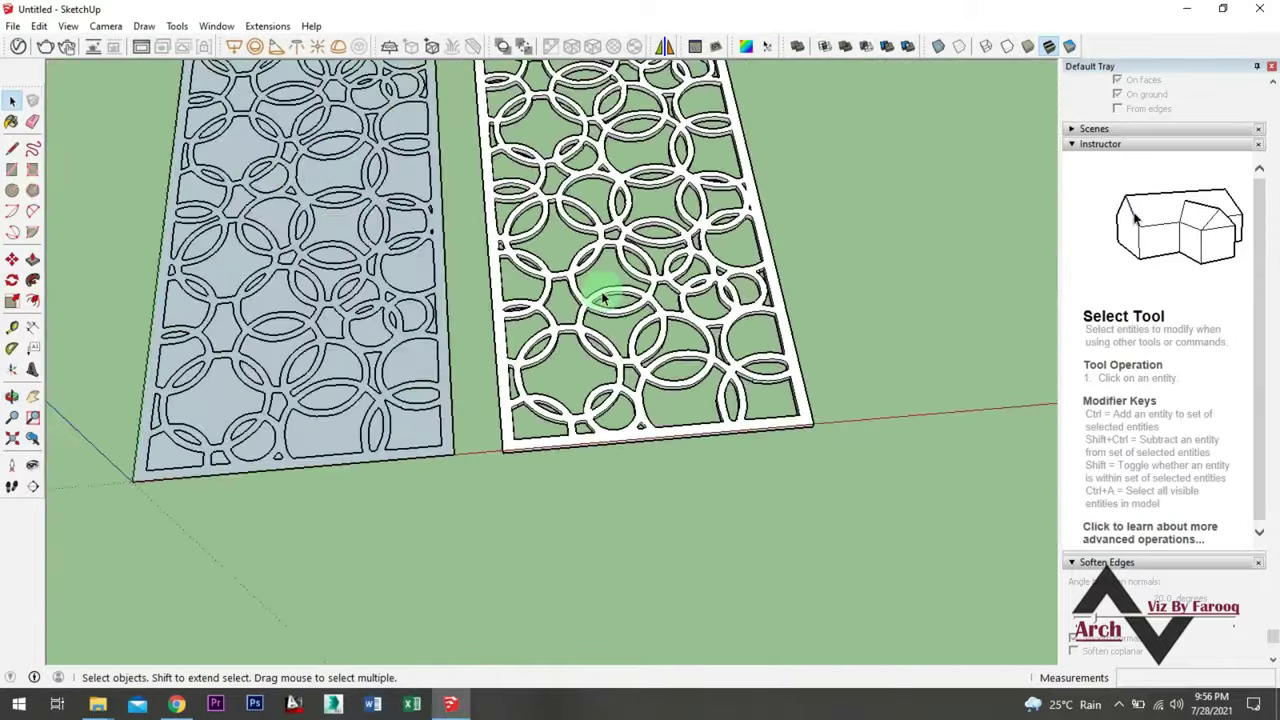
pyautogui.moveTo(603, 297); pyautogui.dragTo(634, 366, button='middle')
pyautogui.scroll(3, 617, 354)
pyautogui.scroll(2, 506, 366)
pyautogui.moveTo(506, 366)
pyautogui.mouseDown(button='middle')
pyautogui.moveTo(510, 180)
pyautogui.moveTo(571, 271)
pyautogui.mouseUp(button='middle')
pyautogui.scroll(3, 530, 555)
pyautogui.moveTo(590, 440)
pyautogui.mouseDown(button='middle')
pyautogui.moveTo(929, 291)
pyautogui.moveTo(829, 449)
pyautogui.moveTo(749, 386)
pyautogui.moveTo(785, 530)
pyautogui.mouseUp(button='middle')
pyautogui.scroll(-2, 730, 475)
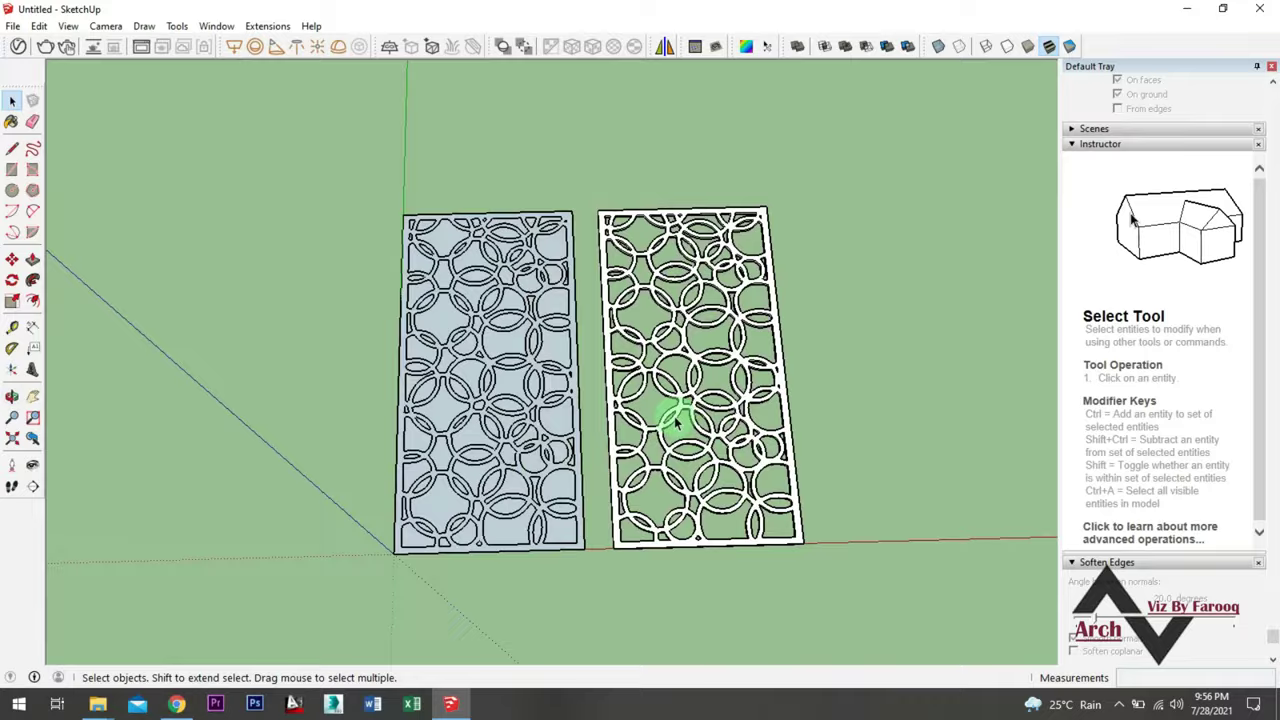
pyautogui.moveTo(663, 557)
pyautogui.mouseDown(button='middle')
pyautogui.moveTo(634, 491)
pyautogui.moveTo(750, 410)
pyautogui.moveTo(614, 314)
pyautogui.moveTo(594, 400)
pyautogui.moveTo(663, 400)
pyautogui.moveTo(648, 357)
pyautogui.moveTo(664, 478)
pyautogui.moveTo(663, 449)
pyautogui.moveTo(689, 477)
pyautogui.mouseUp(button='middle')
pyautogui.moveTo(686, 429)
pyautogui.mouseDown(button='middle')
pyautogui.moveTo(685, 455)
pyautogui.moveTo(680, 437)
pyautogui.mouseUp(button='middle')
pyautogui.moveTo(640, 375)
pyautogui.mouseDown(button='middle')
pyautogui.moveTo(757, 386)
pyautogui.moveTo(786, 371)
pyautogui.moveTo(785, 383)
pyautogui.moveTo(766, 380)
pyautogui.mouseUp(button='middle')
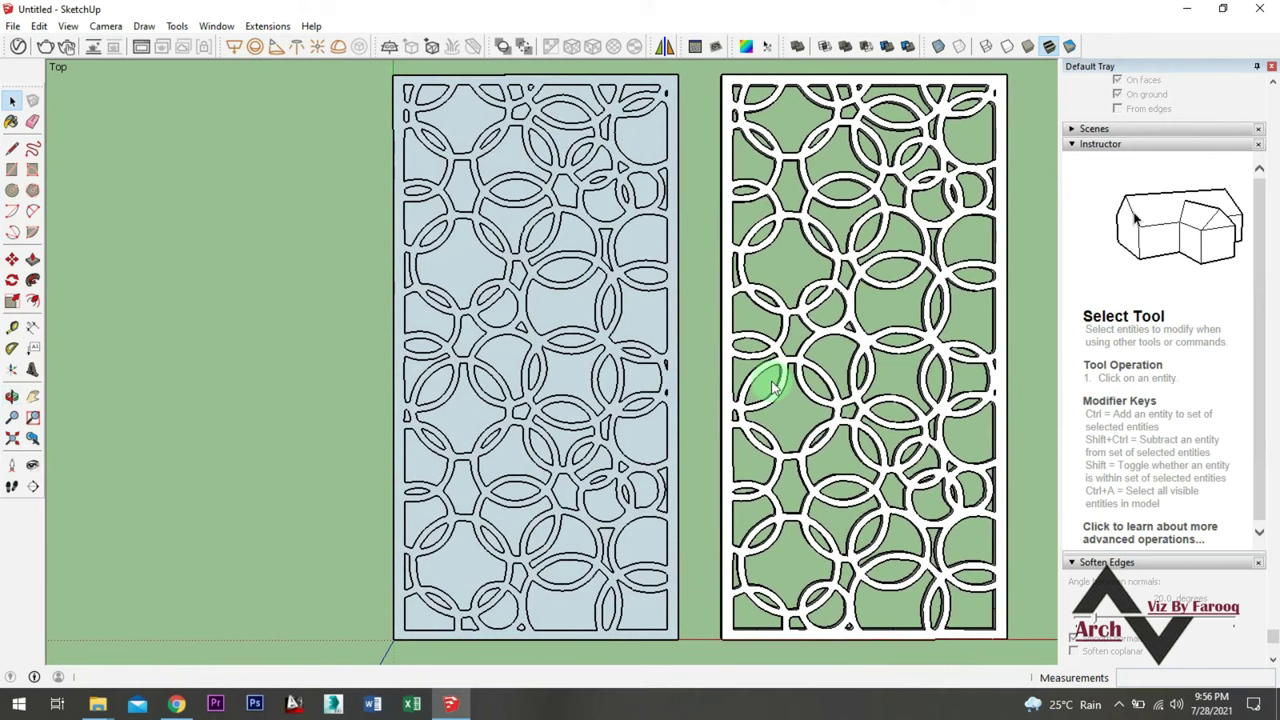